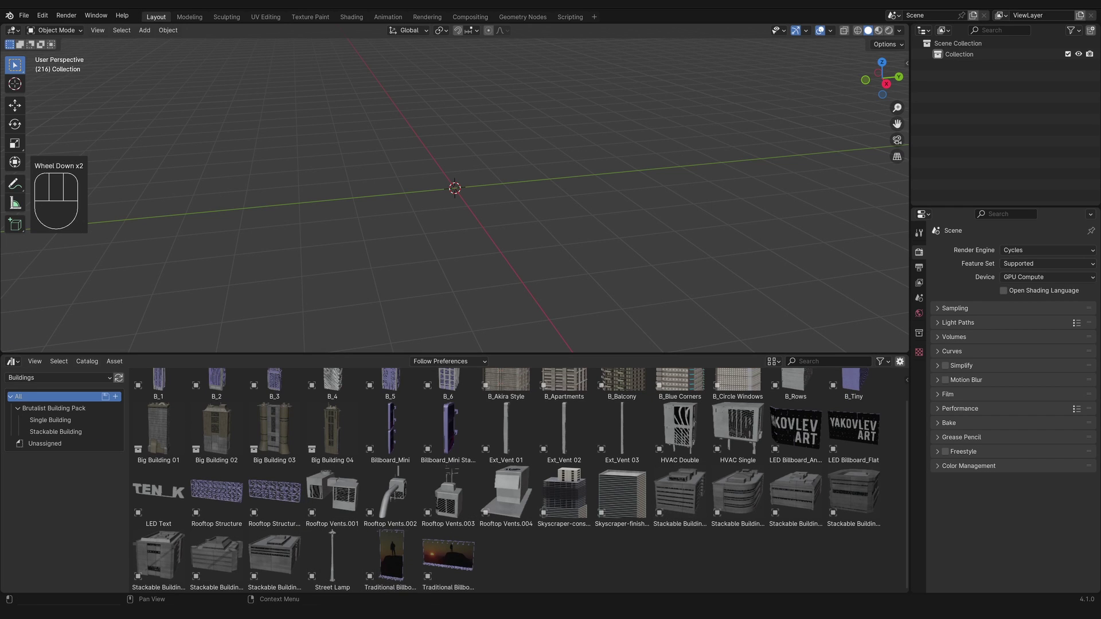
# Add the B_Akira Style building from the Buildings asset library at the centre of the scene.
pyautogui.scroll(4, 760, 489)
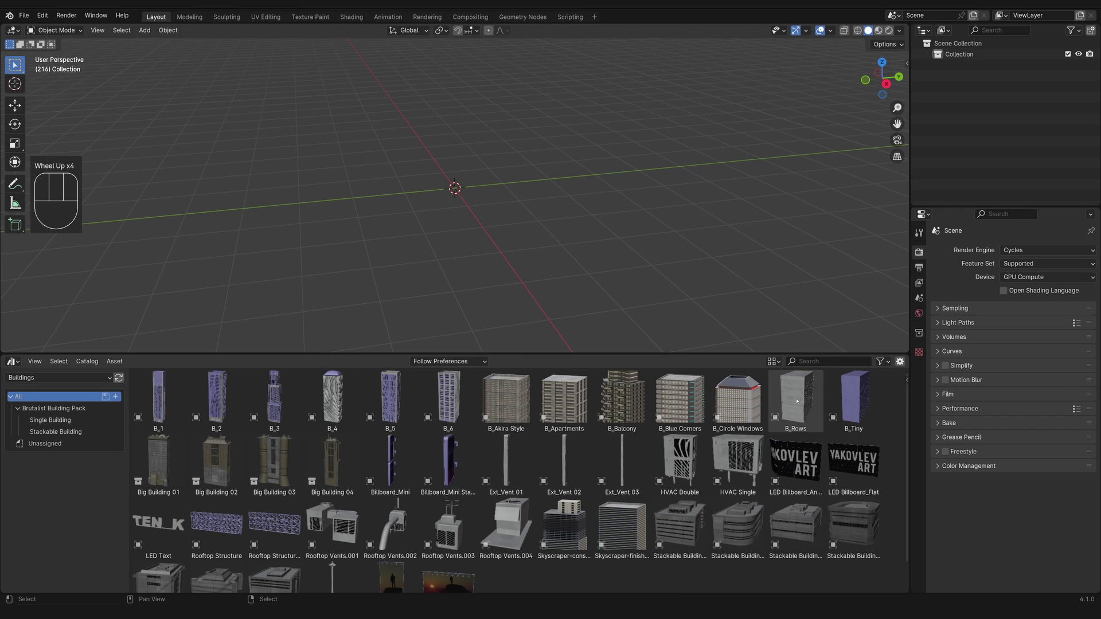
pyautogui.moveTo(453, 188); pyautogui.dragTo(453, 188)
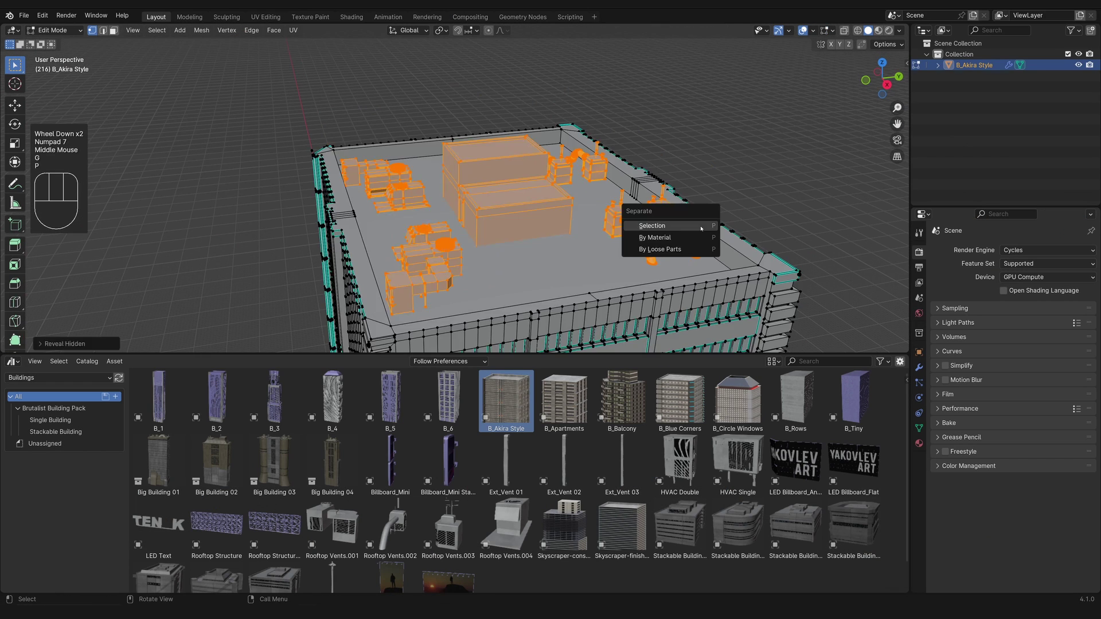
# Separate the selected rooftop equipment from the B_Akira Style mesh into its own object and reset its origin.
pyautogui.click(658, 226)
pyautogui.press('Tab')
pyautogui.click(628, 256)
pyautogui.rightClick(628, 256)
pyautogui.click(677, 294)
pyautogui.click(745, 306)
# Adjust the scale of the separated rooftop equipment and mirror it across the Y axis as well.
pyautogui.press('s')
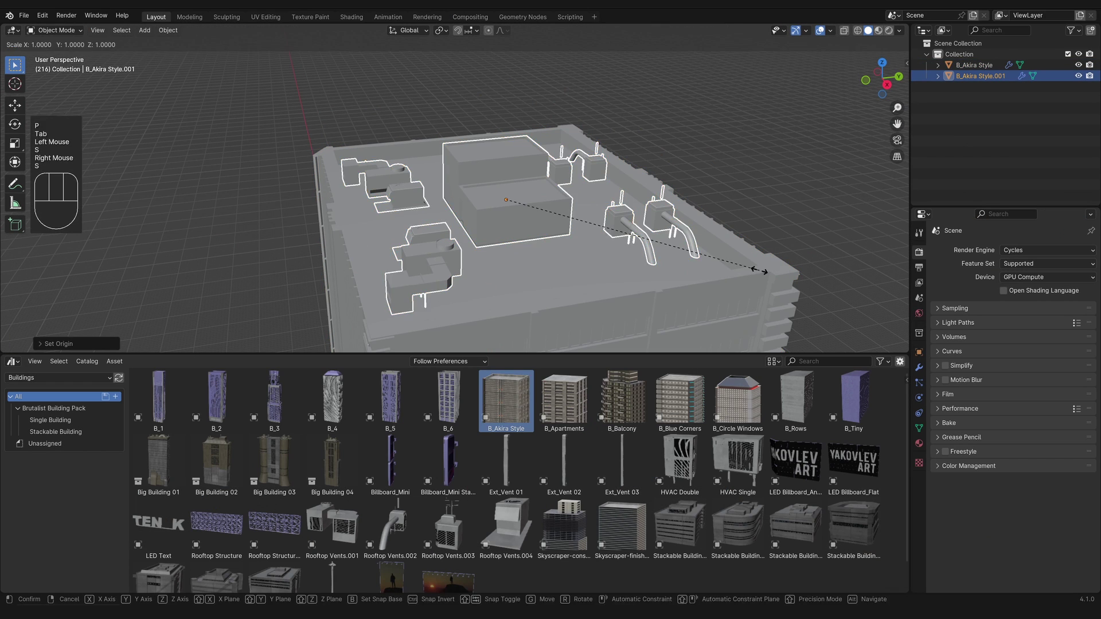
pyautogui.click(1039, 343)
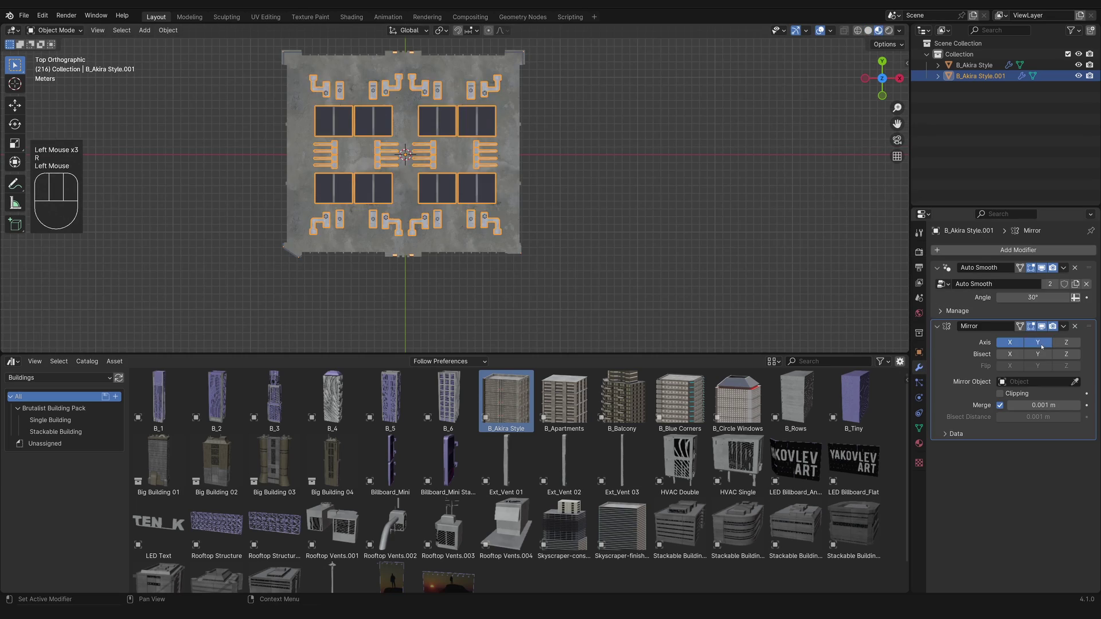
pyautogui.moveTo(648, 189); pyautogui.dragTo(656, 223, button='middle')
pyautogui.scroll(2, 625, 67)
pyautogui.scroll(-2, 556, 172)
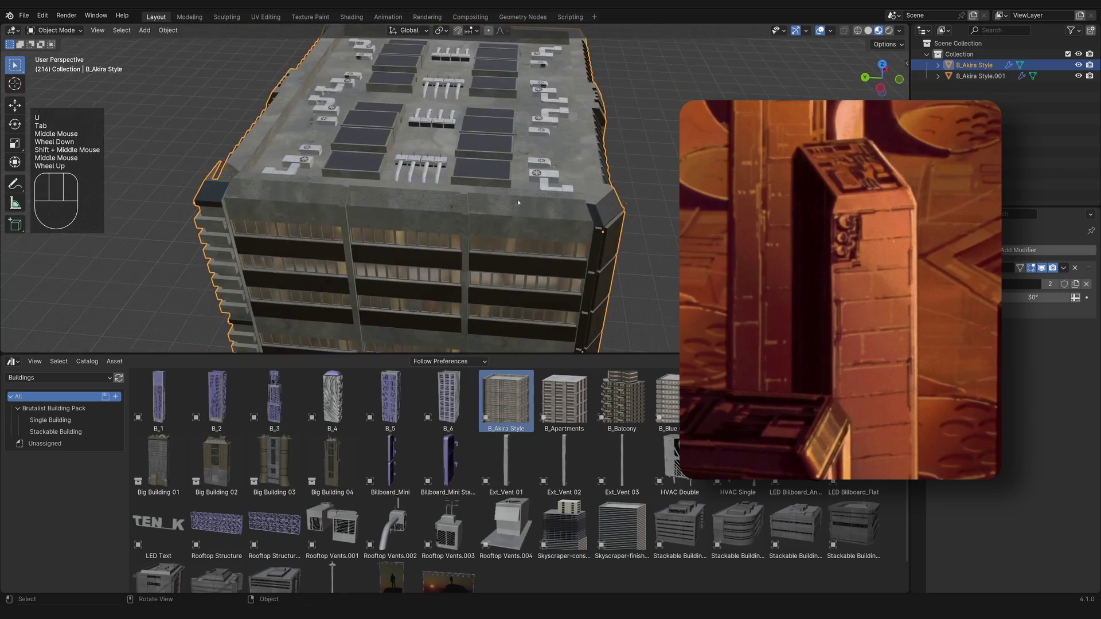
pyautogui.moveTo(562, 206); pyautogui.dragTo(577, 200, button='middle')
pyautogui.scroll(-1, 578, 201)
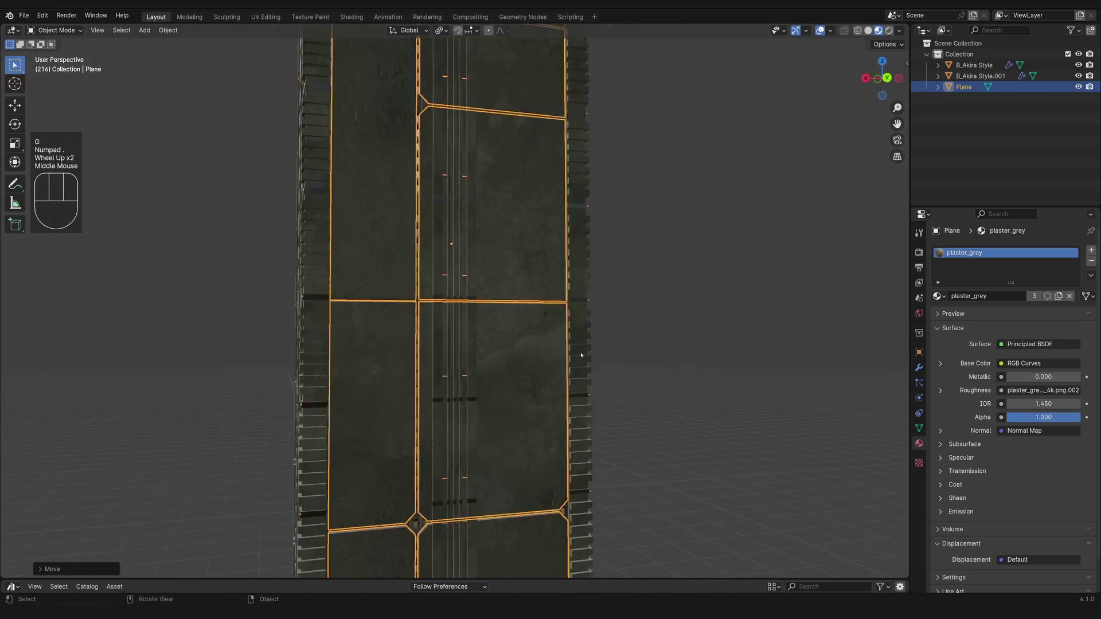
# Add the Ground_02 asset from the BigMediumSmall library to the empty area beside the tower.
pyautogui.scroll(-1, 824, 449)
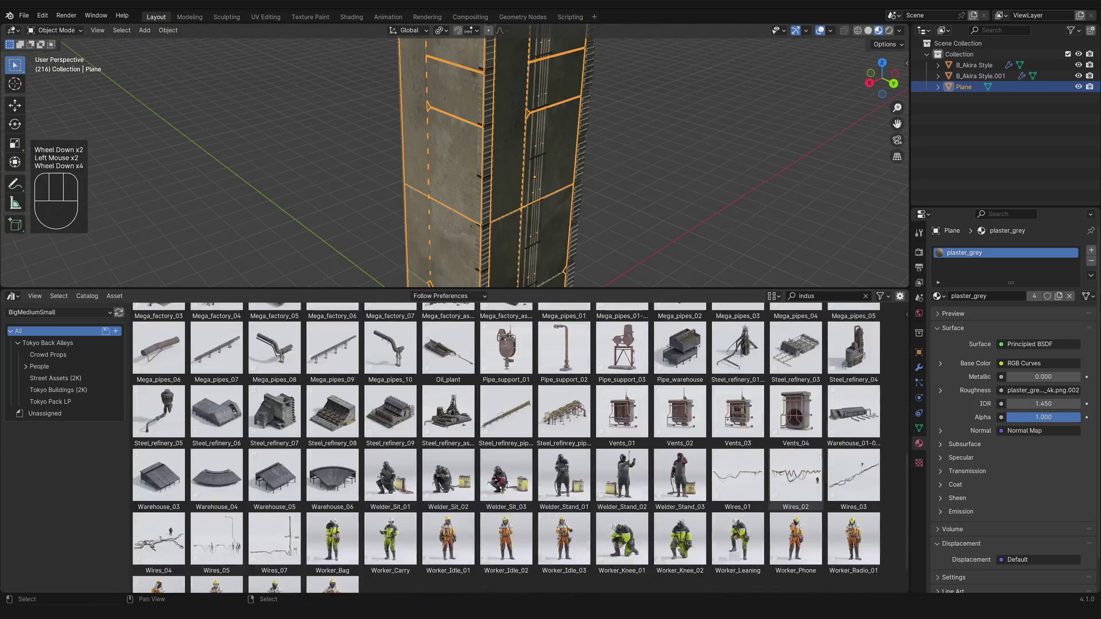
pyautogui.click(824, 449)
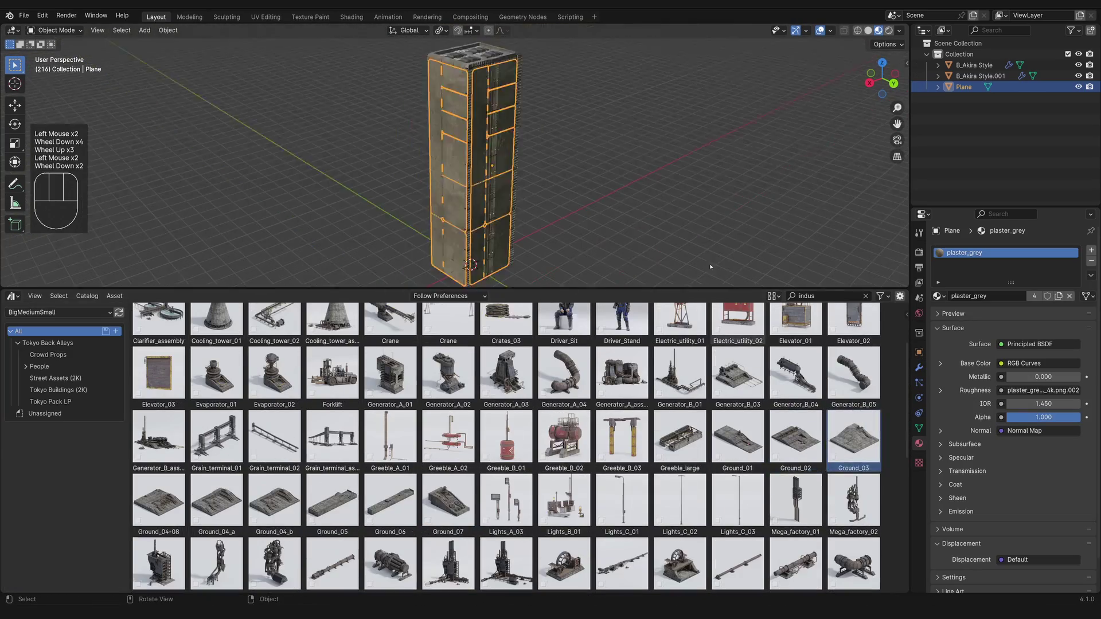
pyautogui.moveTo(716, 251); pyautogui.dragTo(786, 240)
# Assign the Concrete_main material to the Plane object that forms the tower's wall panels.
pyautogui.click(490, 161)
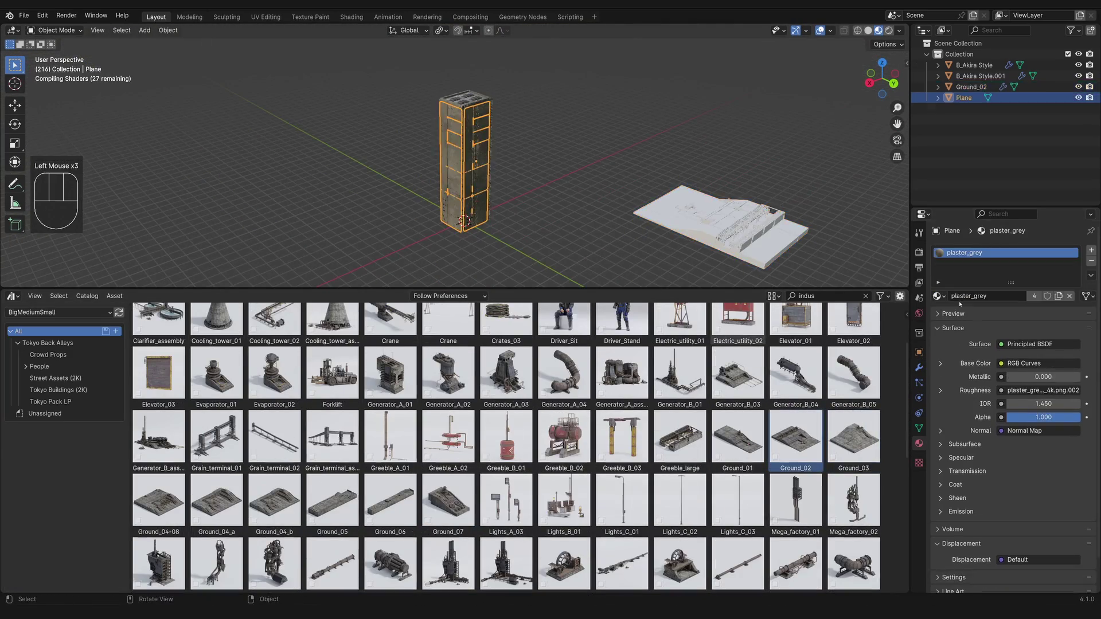
pyautogui.click(939, 296)
pyautogui.click(945, 299)
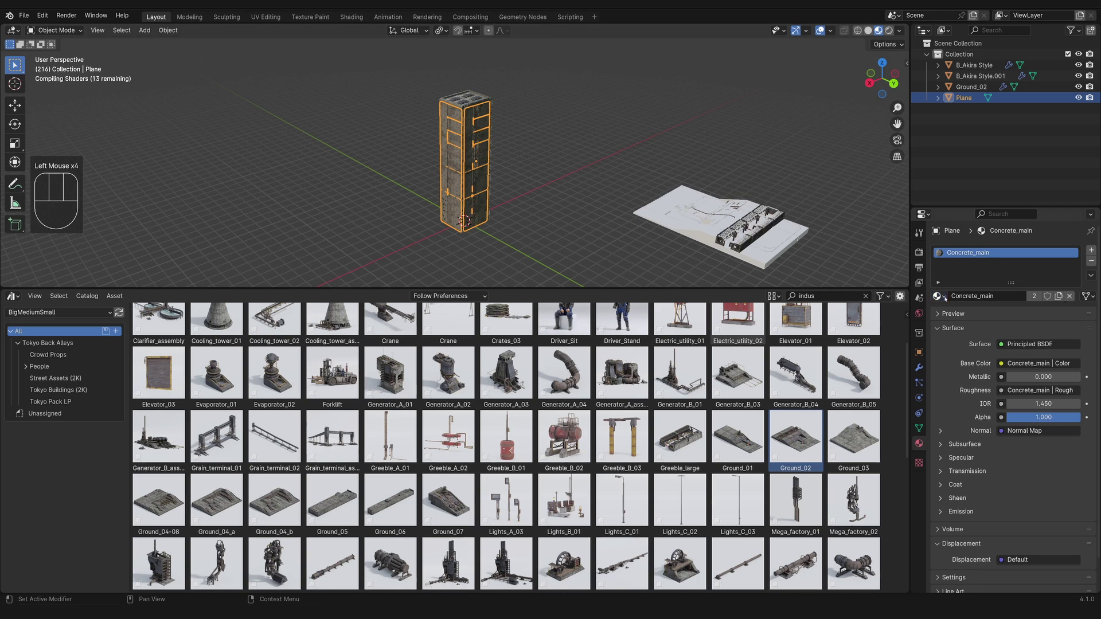
# Deselect the wall panels and shrink the asset browser to enlarge the 3D viewport.
pyautogui.scroll(4, 547, 198)
pyautogui.click(547, 198)
pyautogui.scroll(3, 547, 198)
pyautogui.moveTo(550, 200); pyautogui.dragTo(534, 222, button='middle')
pyautogui.scroll(-2, 625, 218)
pyautogui.scroll(1, 573, 223)
pyautogui.moveTo(665, 287); pyautogui.dragTo(671, 377)
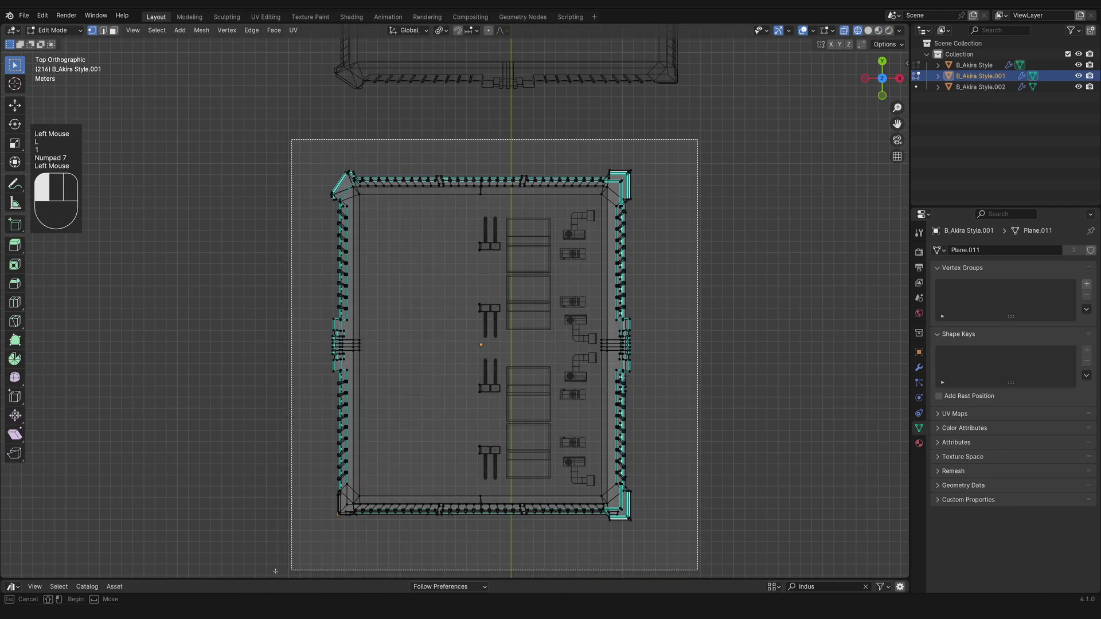
# Delete the selected building shell around the rooftop equipment in B_Akira Style.001 and leave Edit Mode.
pyautogui.press('s')
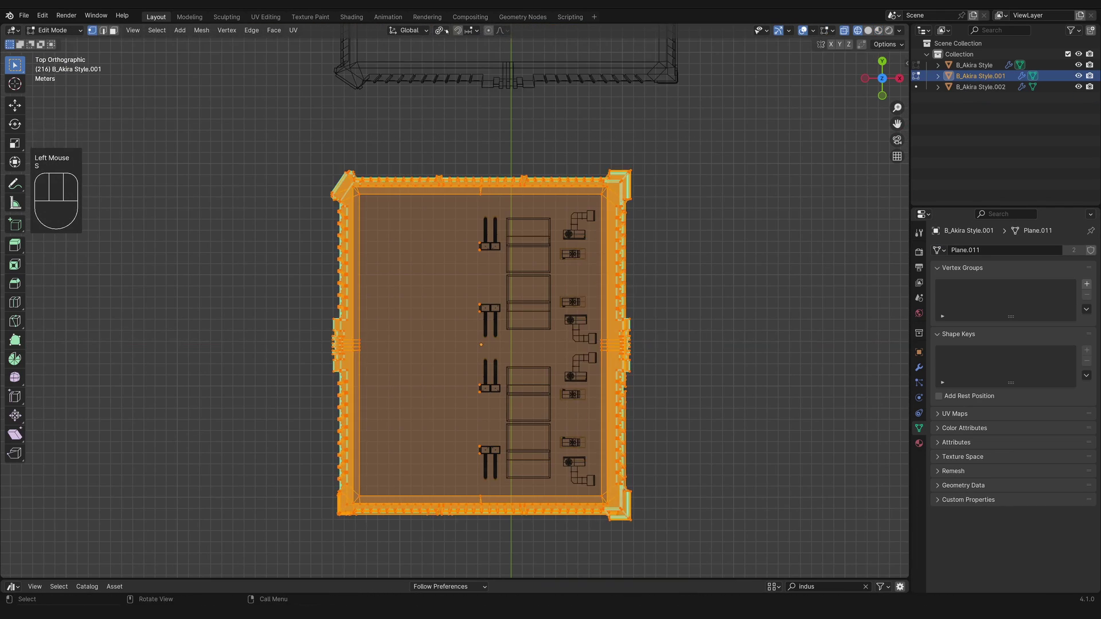
pyautogui.press('x')
pyautogui.click(619, 244)
pyautogui.press('Tab')
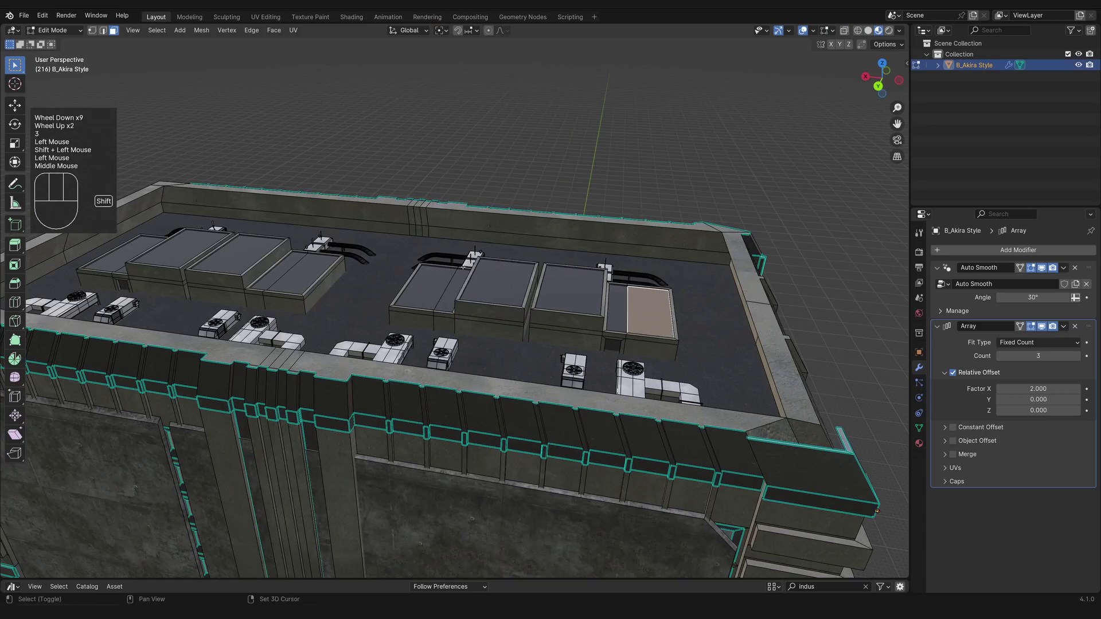
# Extrude the top faces of two rooftop boxes upward to vary their heights.
pyautogui.keyDown('shift'); pyautogui.click(463, 268); pyautogui.keyUp('shift')
pyautogui.press('e')
pyautogui.click(535, 243)
pyautogui.moveTo(535, 243); pyautogui.dragTo(565, 212, button='middle')
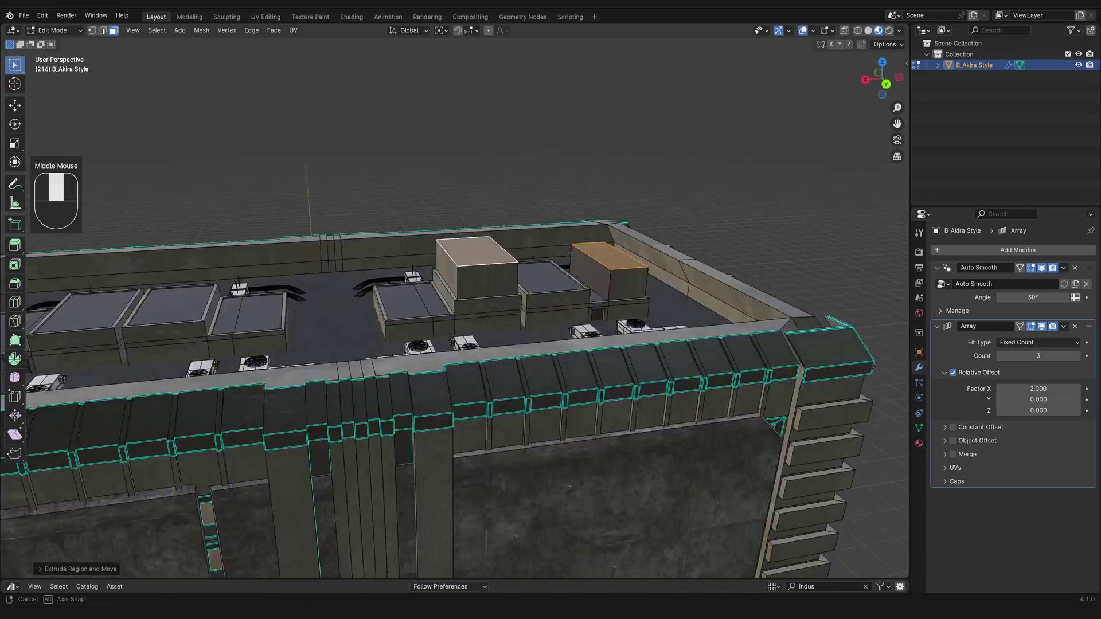
pyautogui.keyDown('shift'); pyautogui.moveTo(516, 275); pyautogui.dragTo(676, 287, button='middle'); pyautogui.keyUp('shift')
# Extrude the small face on the rooftop box upward in successive segments to form a tall thin mast.
pyautogui.press('e')
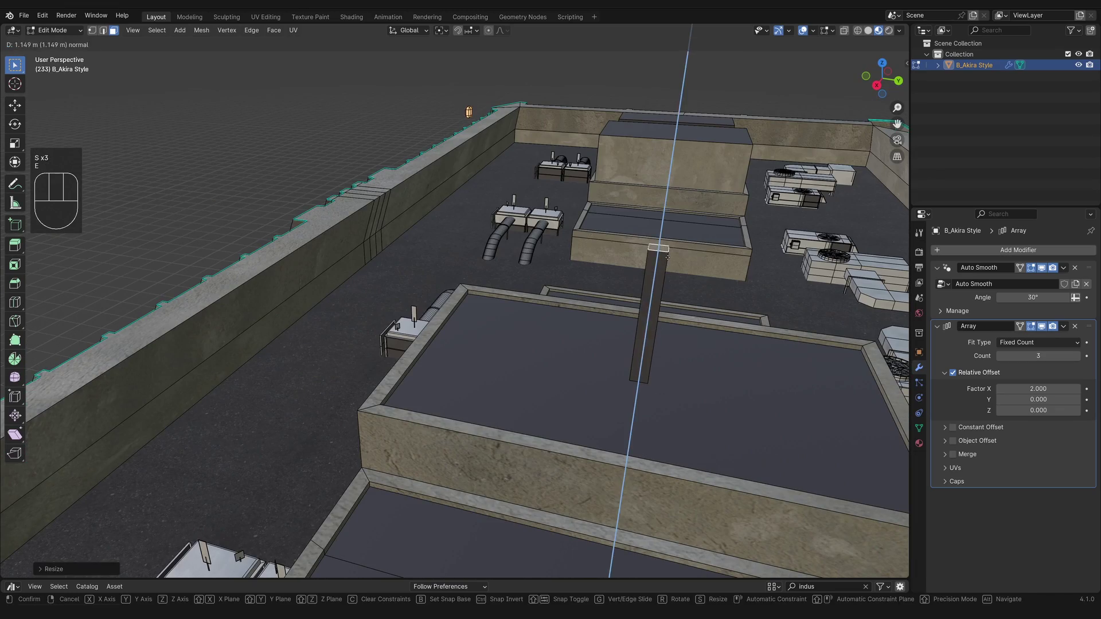
pyautogui.click(669, 244)
pyautogui.press('e')
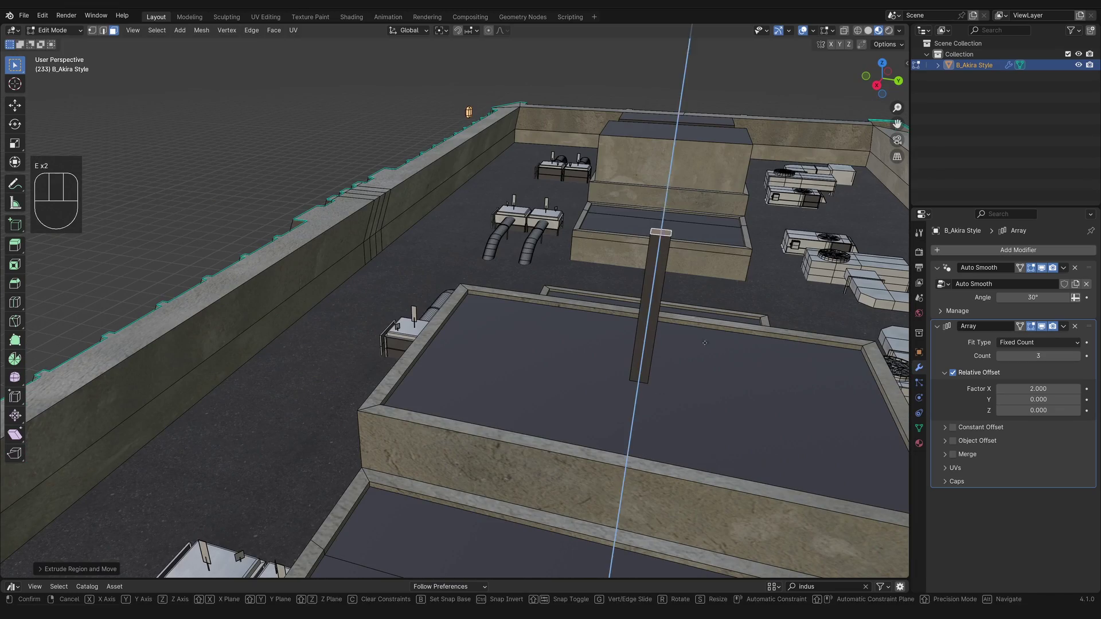
pyautogui.click(687, 113)
# Position the selected faceted lamp piece at the tip of the rooftop mast and leave Edit Mode.
pyautogui.press('KP_Decimal')
pyautogui.scroll(-1, 524, 143)
pyautogui.moveTo(524, 142); pyautogui.dragTo(583, 332, button='middle')
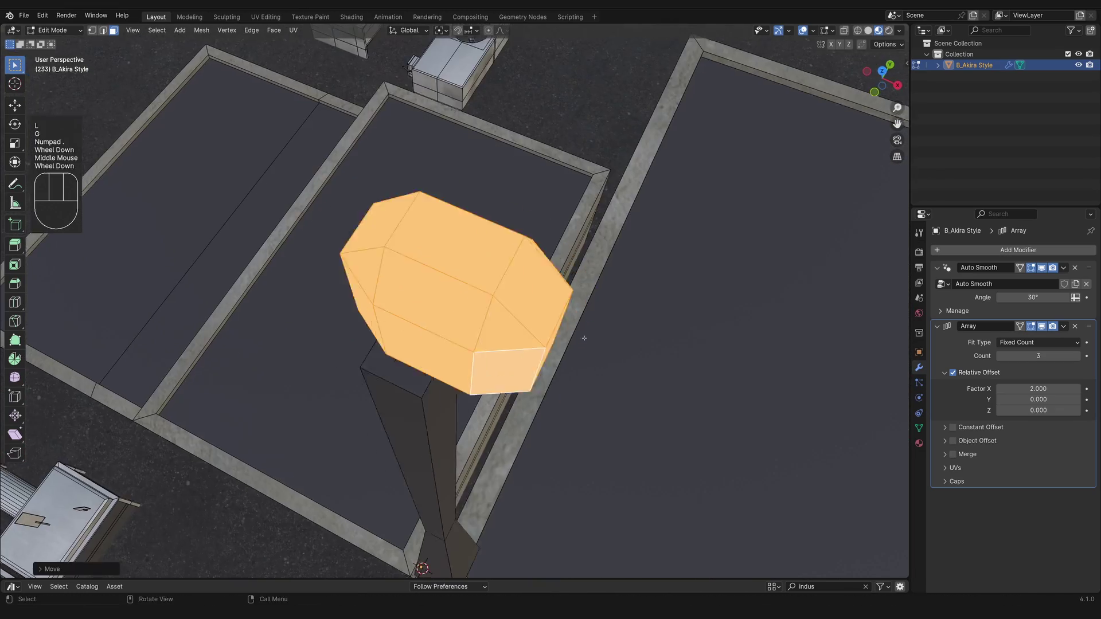
pyautogui.scroll(-2, 575, 335)
pyautogui.press('g')
pyautogui.press('Tab')
# Select part of the B_Akira Style tower's mesh, exclude its upper section and delete the selected geometry.
pyautogui.scroll(-5, 553, 364)
pyautogui.press('Tab')
pyautogui.press('KP_7')
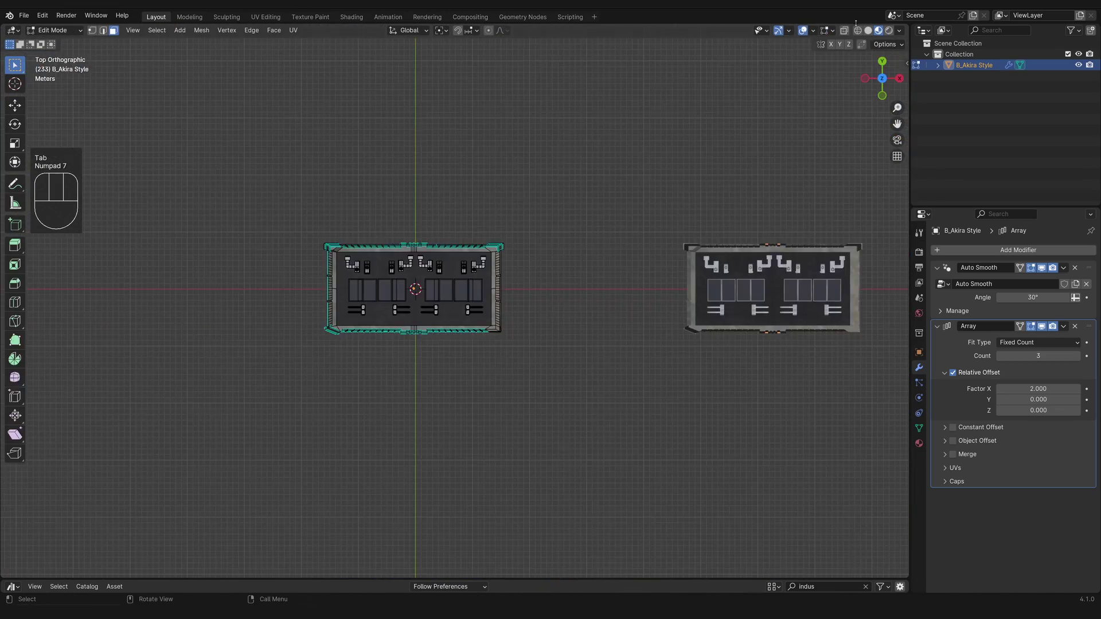
pyautogui.click(500, 347)
pyautogui.press('1')
pyautogui.moveTo(531, 361); pyautogui.dragTo(559, 335, button='middle')
pyautogui.press('KP_1')
pyautogui.scroll(2, 664, 261)
pyautogui.keyDown('ctrl'); pyautogui.moveTo(707, 256); pyautogui.dragTo(232, 328); pyautogui.keyUp('ctrl')
pyautogui.moveTo(500, 358); pyautogui.dragTo(450, 430, button='middle')
pyautogui.press('3')
pyautogui.press('x')
pyautogui.click(586, 410)
# Delete the geometry of two adjoining tower walls, on the negative Y and negative X sides, keeping the roof section.
pyautogui.scroll(-1, 457, 381)
pyautogui.press('1')
pyautogui.press('KP_7')
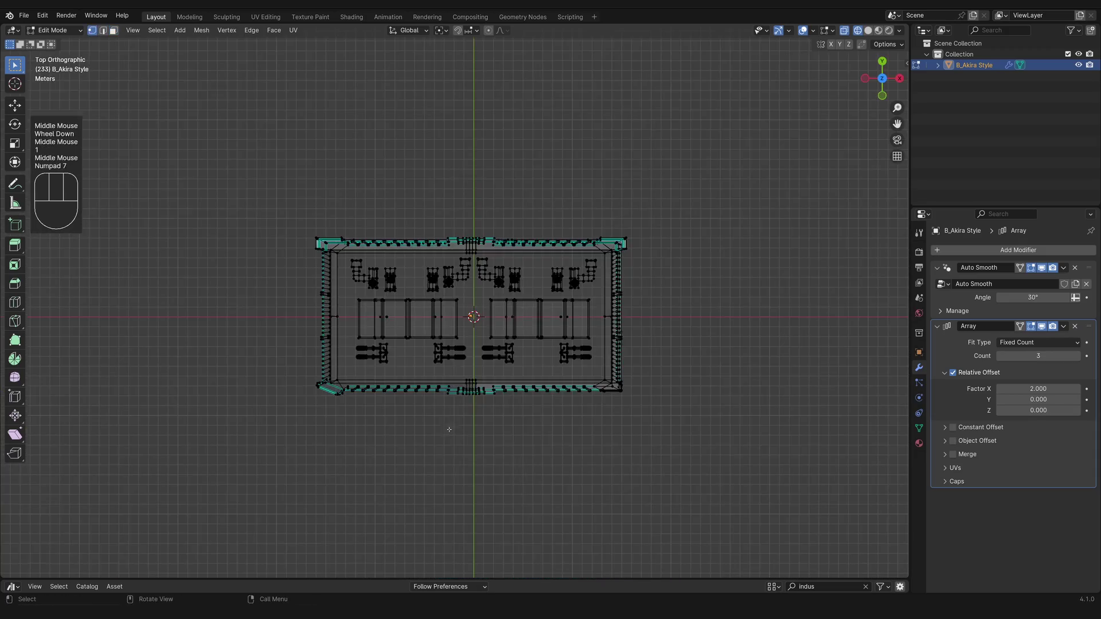
pyautogui.moveTo(605, 410); pyautogui.dragTo(309, 376)
pyautogui.keyDown('shift'); pyautogui.moveTo(241, 457); pyautogui.dragTo(338, 254); pyautogui.keyUp('shift')
pyautogui.moveTo(464, 402); pyautogui.dragTo(527, 110, button='middle')
pyautogui.press('KP_1')
pyautogui.press('KP_Decimal')
pyautogui.keyDown('ctrl'); pyautogui.moveTo(396, 70); pyautogui.dragTo(540, 113); pyautogui.keyUp('ctrl')
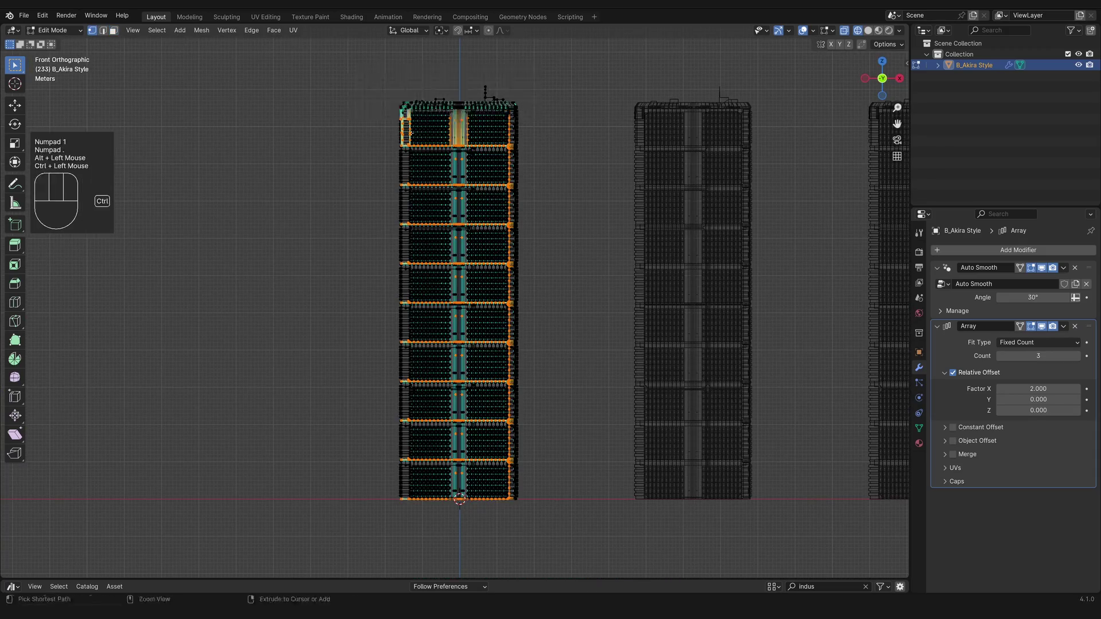
pyautogui.moveTo(565, 186); pyautogui.dragTo(583, 229, button='middle')
pyautogui.press('x')
pyautogui.click(580, 206)
# Return to Object Mode with solid shading and remove the Array modifier from B_Akira Style.
pyautogui.moveTo(587, 275); pyautogui.dragTo(663, 299, button='middle')
pyautogui.press('Tab')
pyautogui.click(868, 30)
pyautogui.moveTo(619, 227)
pyautogui.mouseDown(button='middle')
pyautogui.moveTo(657, 214)
pyautogui.moveTo(722, 226)
pyautogui.mouseUp(button='middle')
pyautogui.scroll(-2, 722, 230)
pyautogui.moveTo(499, 321)
pyautogui.mouseDown(button='middle')
pyautogui.moveTo(545, 300)
pyautogui.moveTo(499, 326)
pyautogui.mouseUp(button='middle')
pyautogui.scroll(-1, 848, 295)
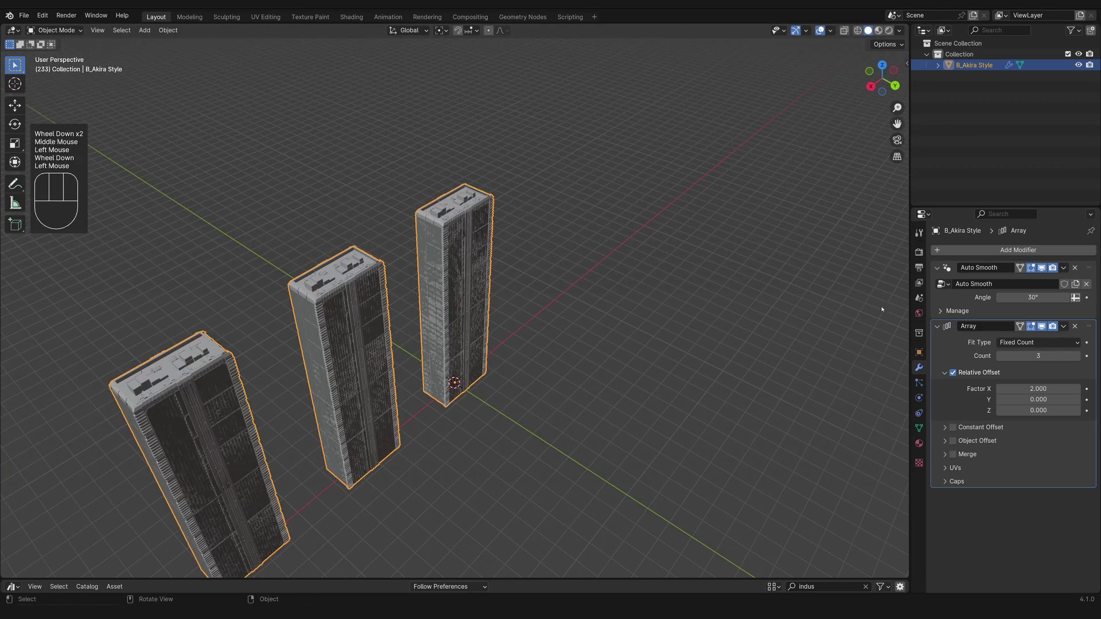
pyautogui.click(1076, 326)
pyautogui.scroll(2, 487, 362)
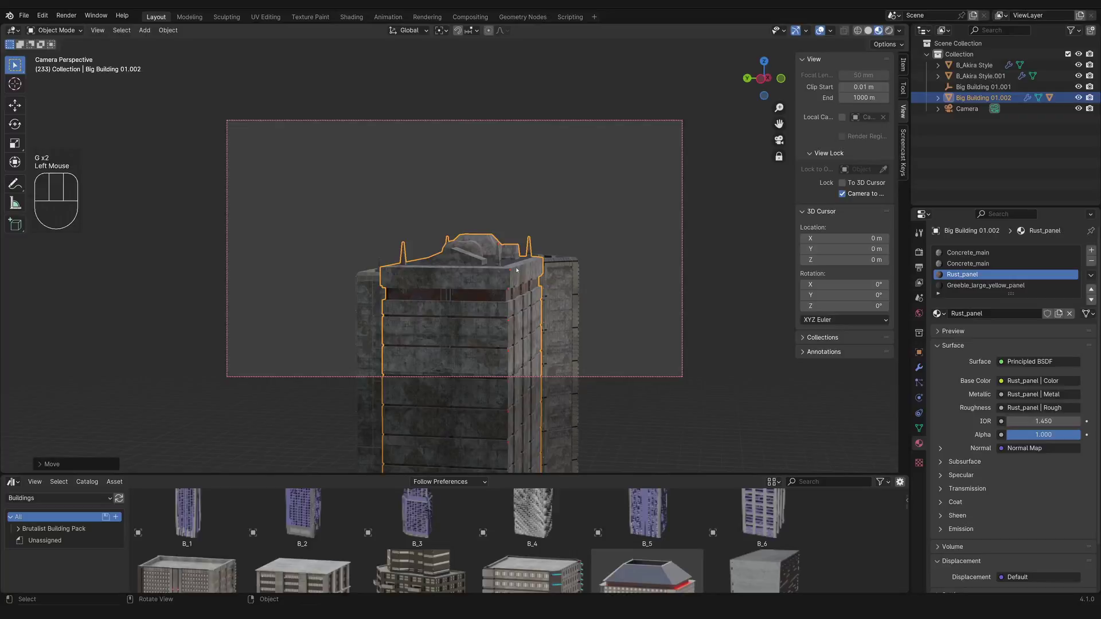
# Move Big Building 01.002 along the ground to one side of the Akira towers and scale it to about 0.85.
pyautogui.scroll(3, 502, 308)
pyautogui.scroll(-1, 502, 308)
pyautogui.press('g')
pyautogui.hotkey('shift', 'z')
pyautogui.click(453, 326)
pyautogui.press('s')
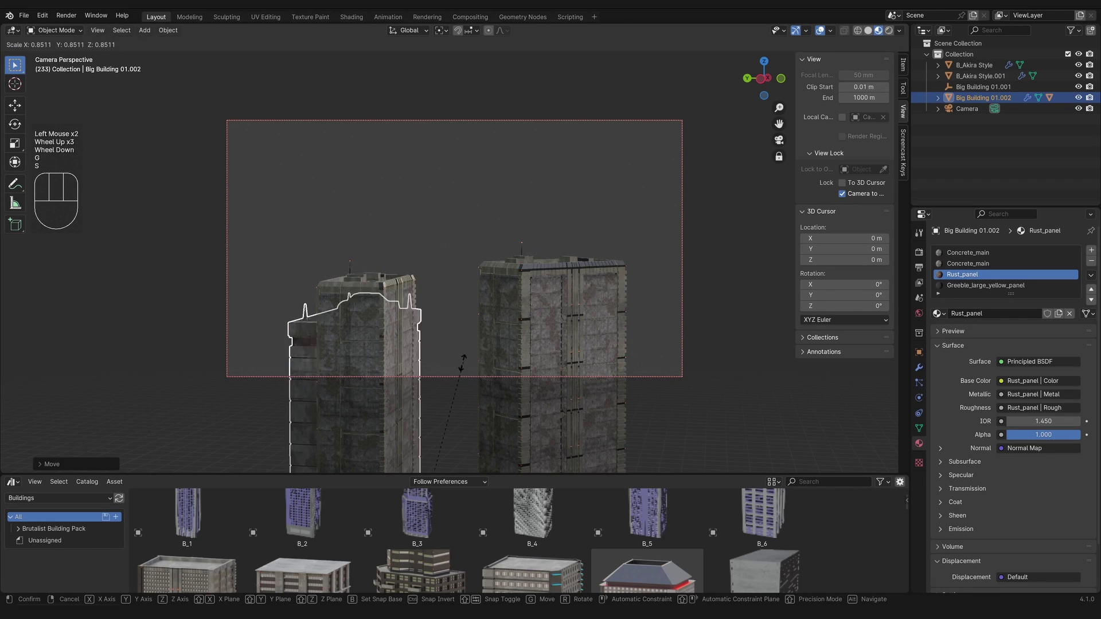
pyautogui.click(460, 367)
# Reposition Big Building 01.002 beside the nearest tower and rotate it about the Z axis.
pyautogui.press('g')
pyautogui.click(558, 307)
pyautogui.press('g')
pyautogui.click(470, 312)
pyautogui.press('r')
pyautogui.press('z')
# Set the output resolution to 1080 × 1920 px for a portrait frame.
pyautogui.click(1051, 265)
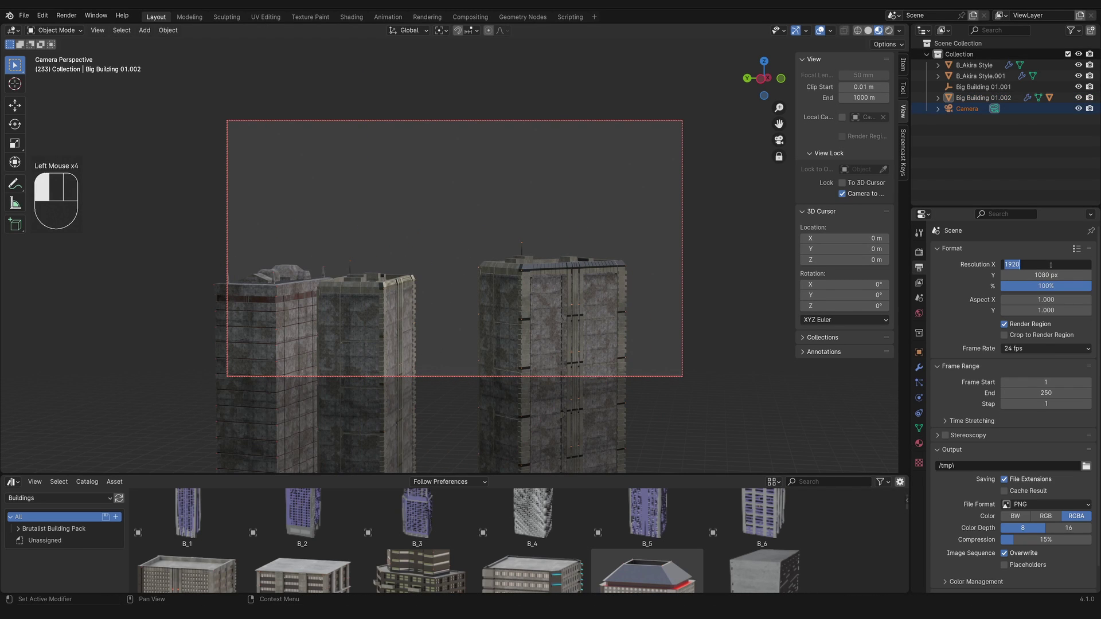
pyautogui.write('1080')
pyautogui.press('Tab')
pyautogui.write('1920')
pyautogui.press('Return')
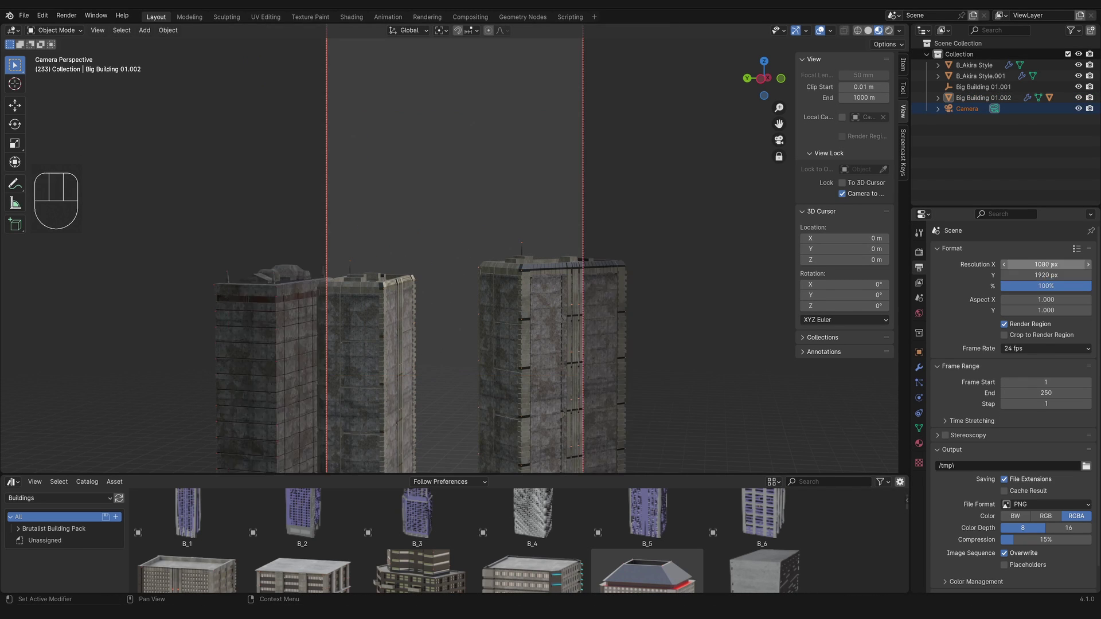
# Fit the portrait camera frame in the viewport and reframe the camera on the three towers using Camera to View.
pyautogui.click(842, 194)
pyautogui.scroll(-2, 799, 248)
pyautogui.keyDown('shift'); pyautogui.moveTo(480, 320); pyautogui.dragTo(583, 294, button='middle'); pyautogui.keyUp('shift')
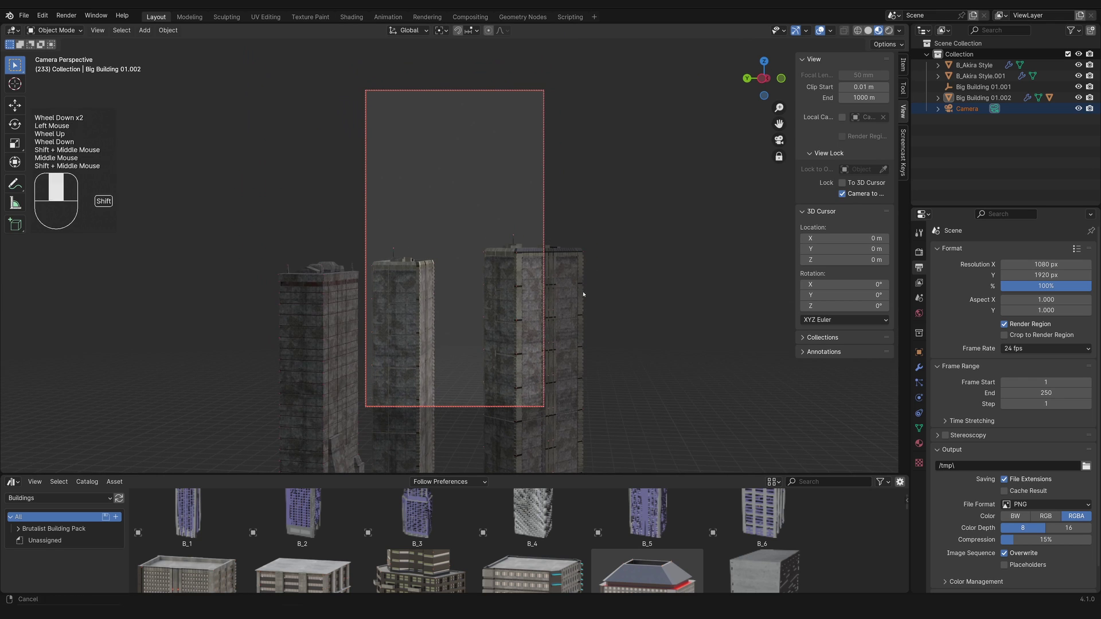
# Move B_Akira Style along the ground and lower it into the camera frame, rotating it about the Z axis.
pyautogui.press('g')
pyautogui.hotkey('shift', 'z')
pyautogui.click(548, 224)
pyautogui.press('g')
pyautogui.press('z')
pyautogui.click(545, 243)
pyautogui.press('r')
pyautogui.press('z')
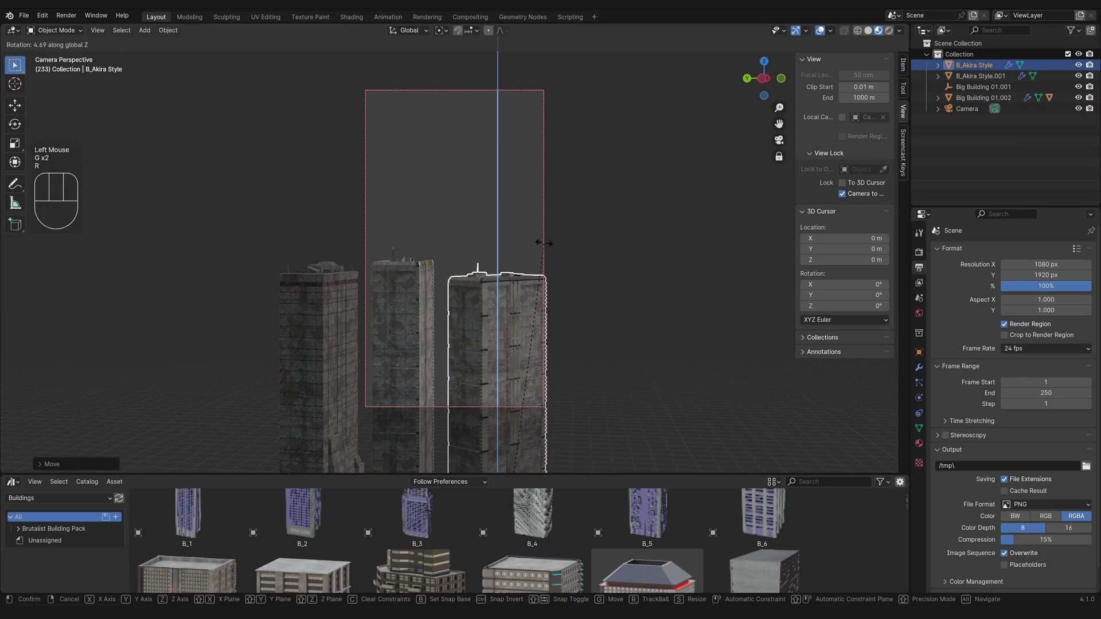
pyautogui.click(494, 238)
# Move B_Akira Style.001 and Big Building 01.002 closer to the B_Akira Style tower to tighten the composition.
pyautogui.press('g')
pyautogui.hotkey('shift', 'z')
pyautogui.click(436, 304)
pyautogui.press('g')
pyautogui.press('g')
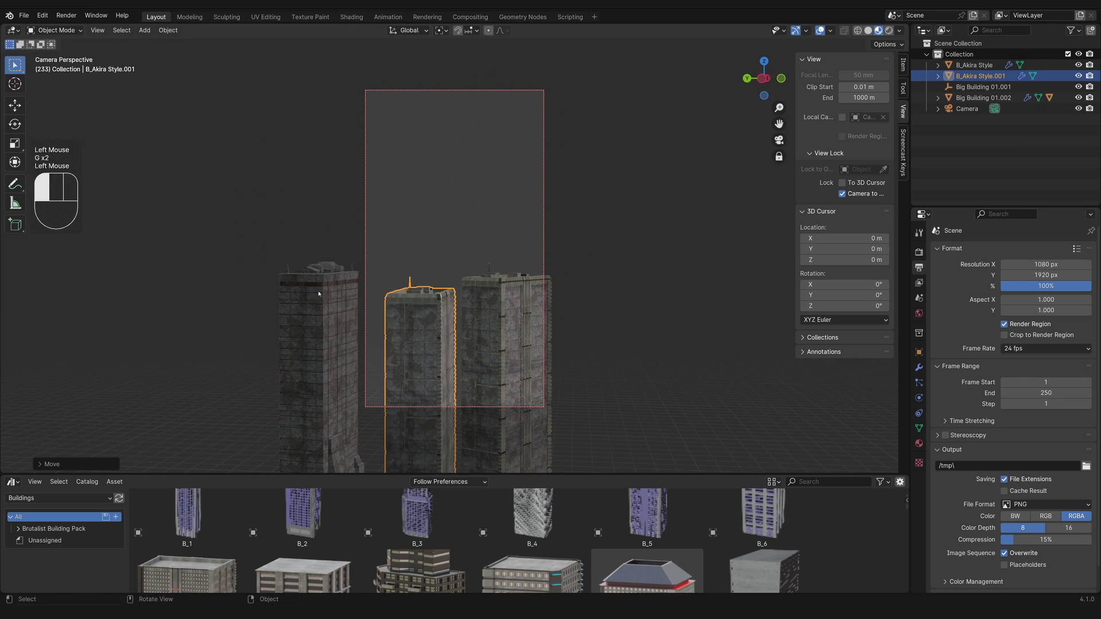
pyautogui.click(319, 293)
pyautogui.press('g')
# Create linked duplicates of the four selected buildings and move them along the ground behind the originals.
pyautogui.hotkey('alt', 'd')
pyautogui.rightClick(597, 297)
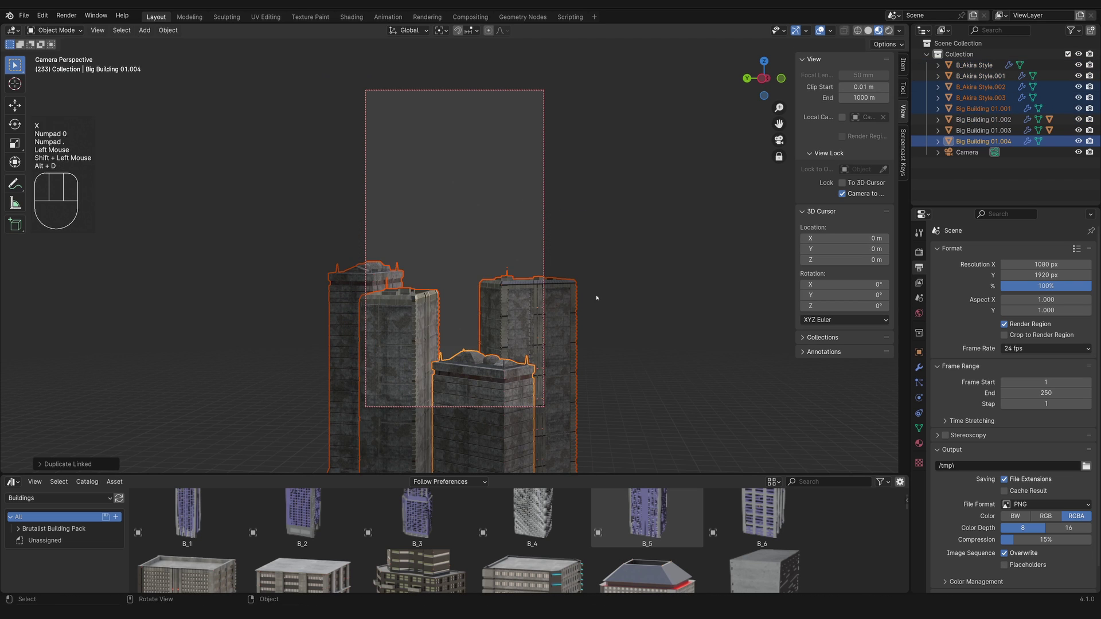
pyautogui.press('r')
pyautogui.rightClick(592, 300)
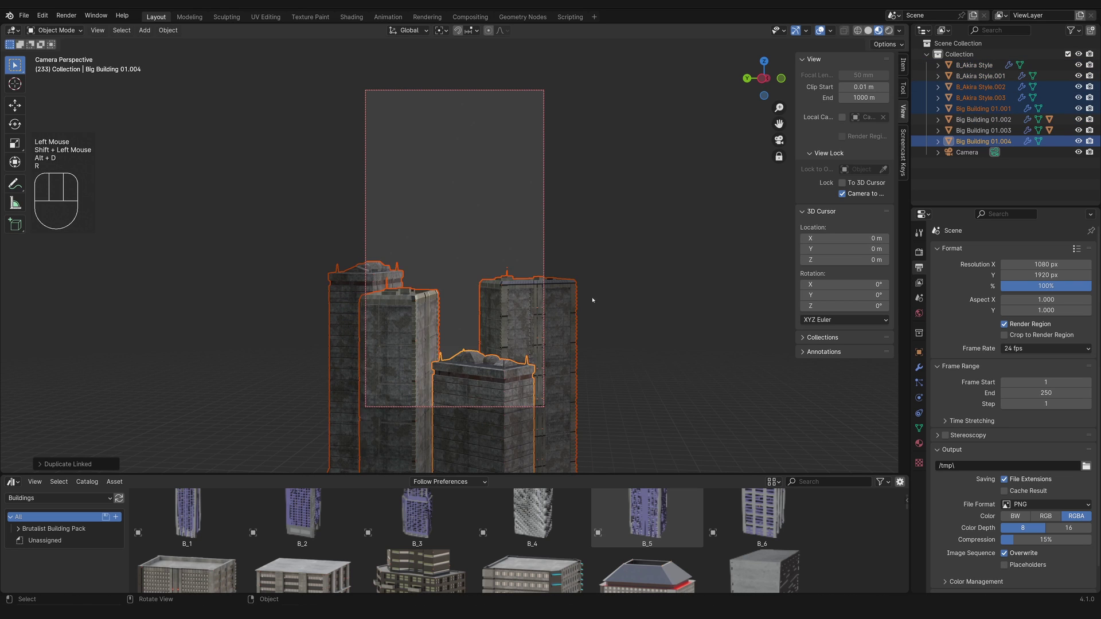
pyautogui.press('g')
pyautogui.hotkey('shift', 'z')
pyautogui.click(596, 141)
# Rotate the background tower Big Building 01.001 about the Z axis and reposition B_Akira Style.003 in the background.
pyautogui.click(409, 274)
pyautogui.press('r')
pyautogui.press('z')
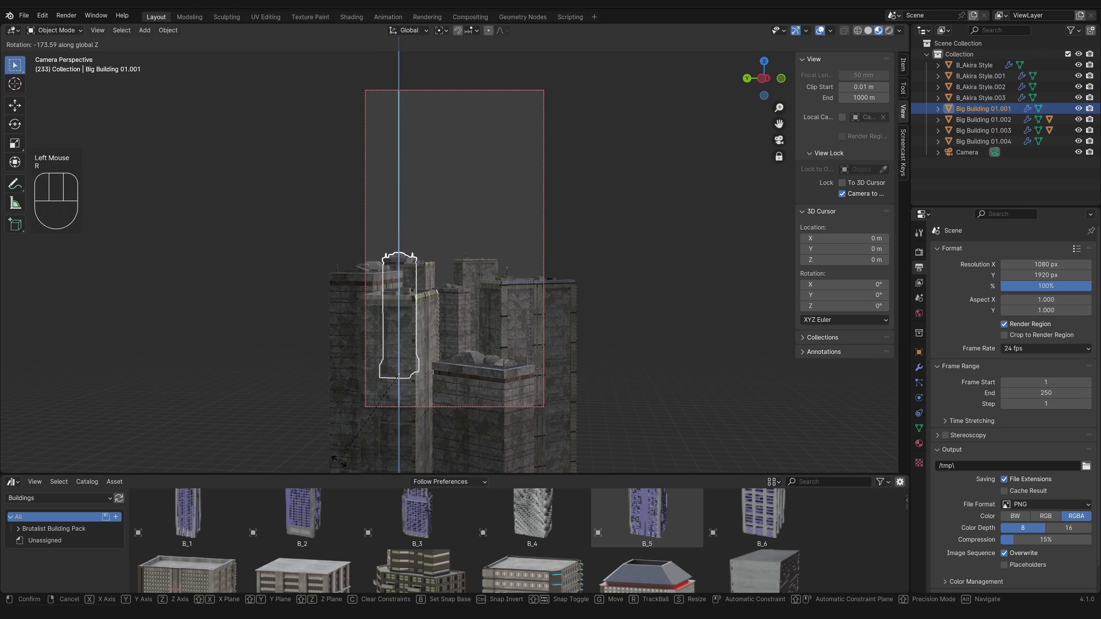
pyautogui.click(443, 414)
pyautogui.click(424, 276)
pyautogui.press('g')
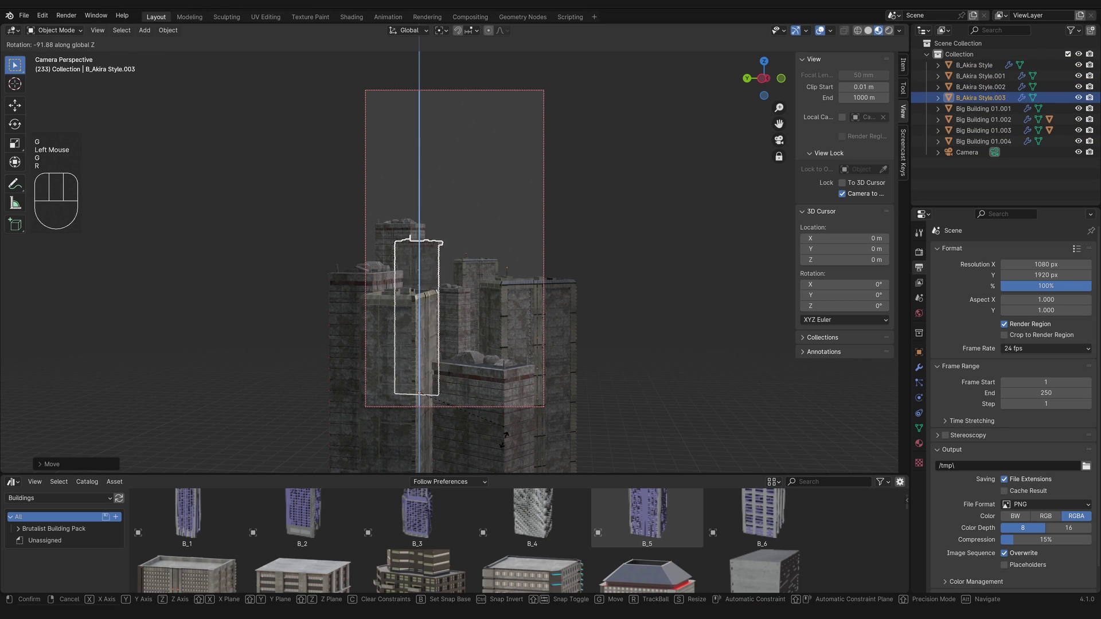
# Examine the building layout from outside the camera and return to the camera view.
pyautogui.scroll(-4, 509, 279)
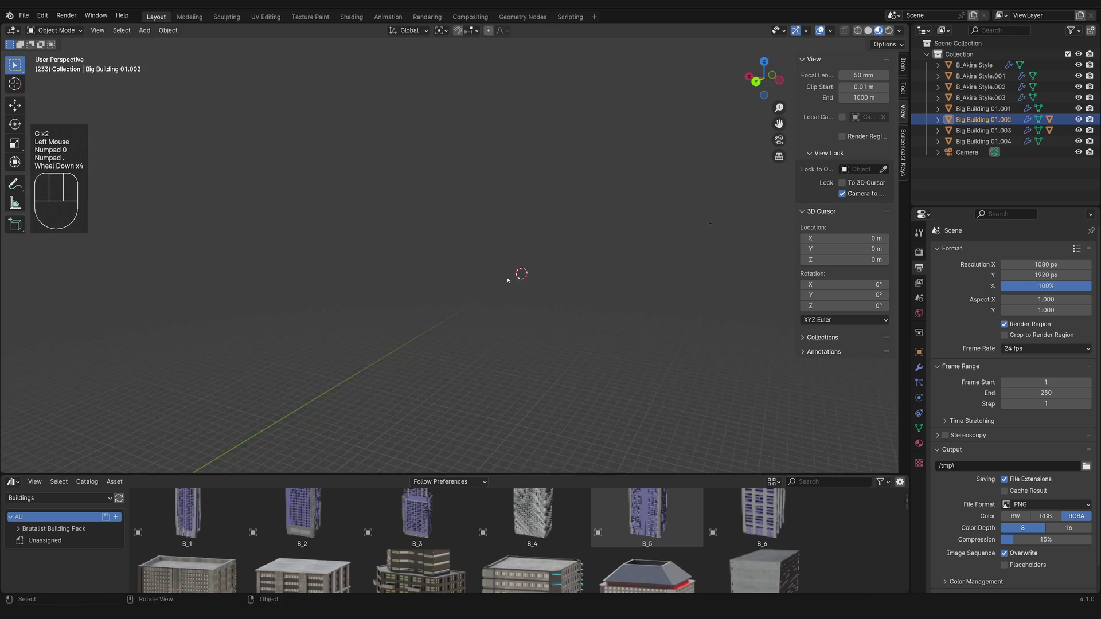
pyautogui.moveTo(508, 278); pyautogui.dragTo(436, 298, button='middle')
pyautogui.scroll(2, 436, 298)
pyautogui.moveTo(435, 299); pyautogui.dragTo(367, 263, button='middle')
pyautogui.scroll(-1, 367, 264)
pyautogui.moveTo(367, 264); pyautogui.dragTo(379, 229, button='middle')
pyautogui.press('KP_0')
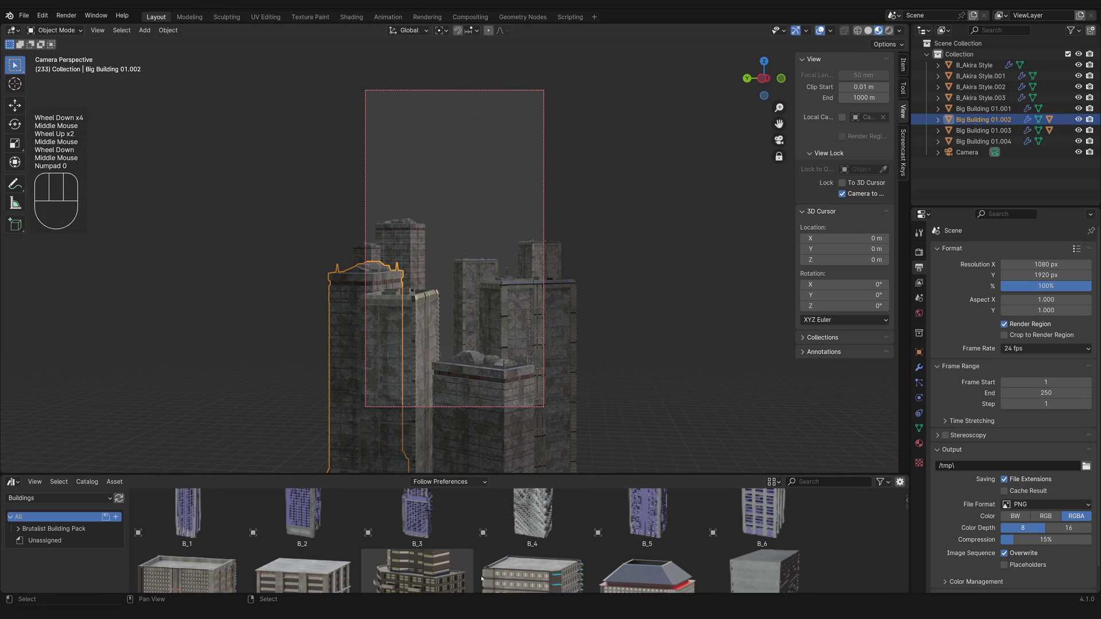
# Browse the Buildings asset library in an enlarged browser and add Big Building 02 to the scene.
pyautogui.moveTo(482, 475); pyautogui.dragTo(482, 253)
pyautogui.scroll(-13, 486, 542)
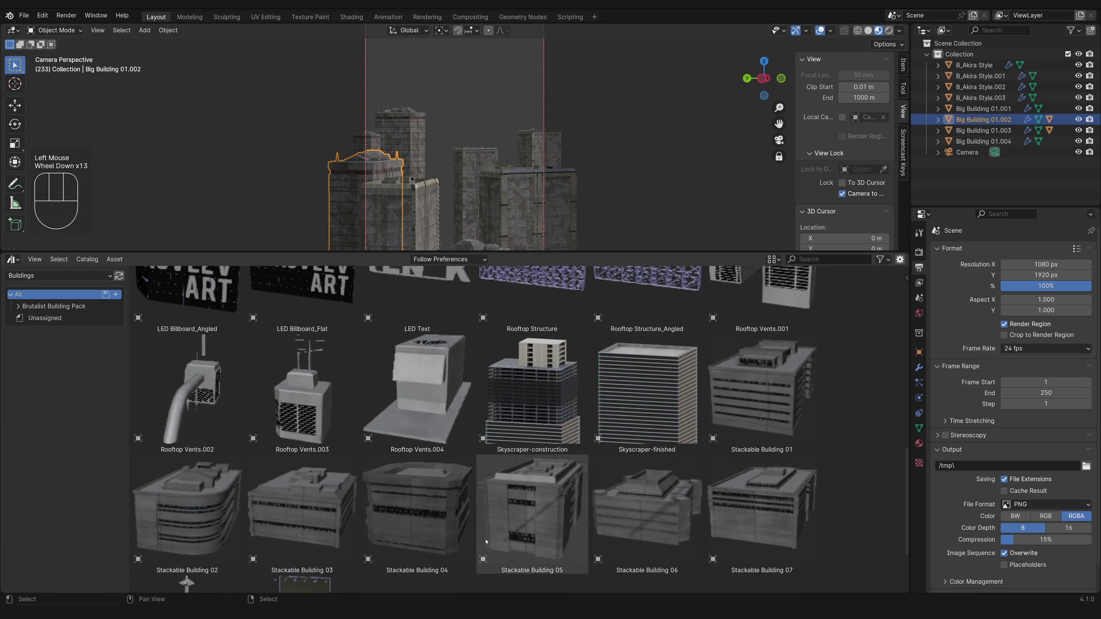
pyautogui.scroll(9, 487, 542)
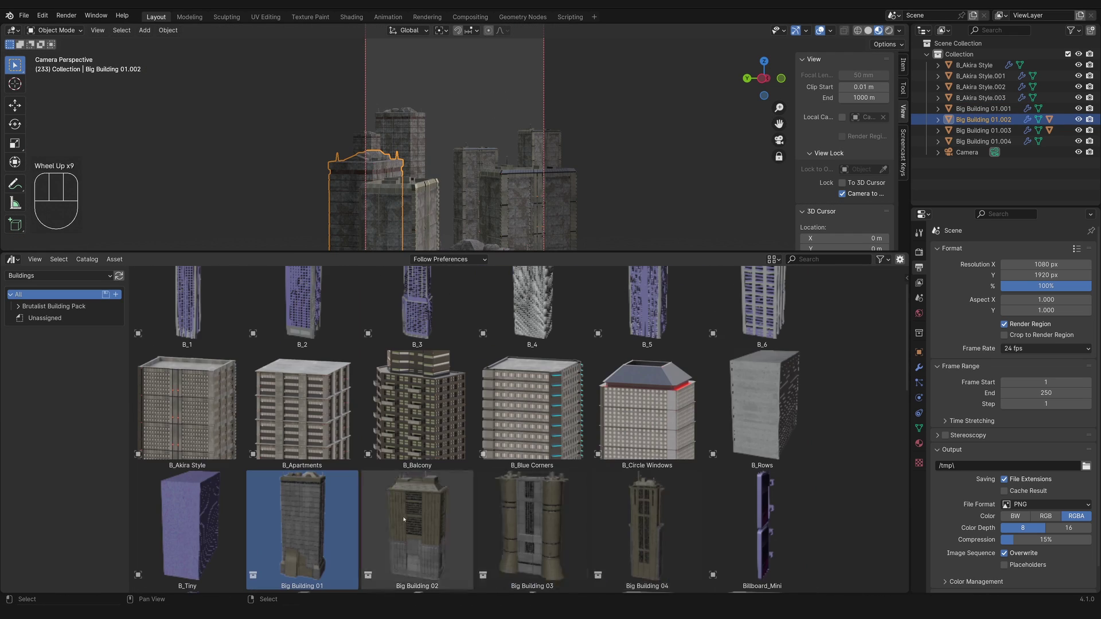
pyautogui.moveTo(404, 520); pyautogui.dragTo(636, 160)
pyautogui.moveTo(637, 160); pyautogui.dragTo(574, 172, button='middle')
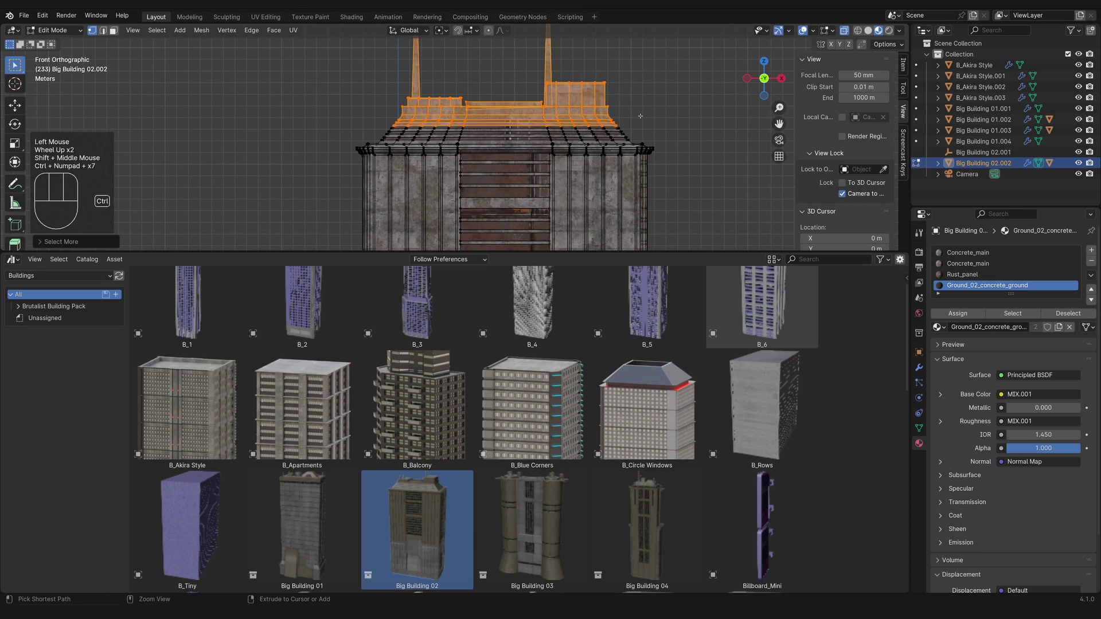
# Flatten the selected roof section of Big Building 02.002 by scaling it along Z and lowering it onto the building.
pyautogui.press('s')
pyautogui.press('z')
pyautogui.click(598, 167)
pyautogui.press('g')
pyautogui.press('z')
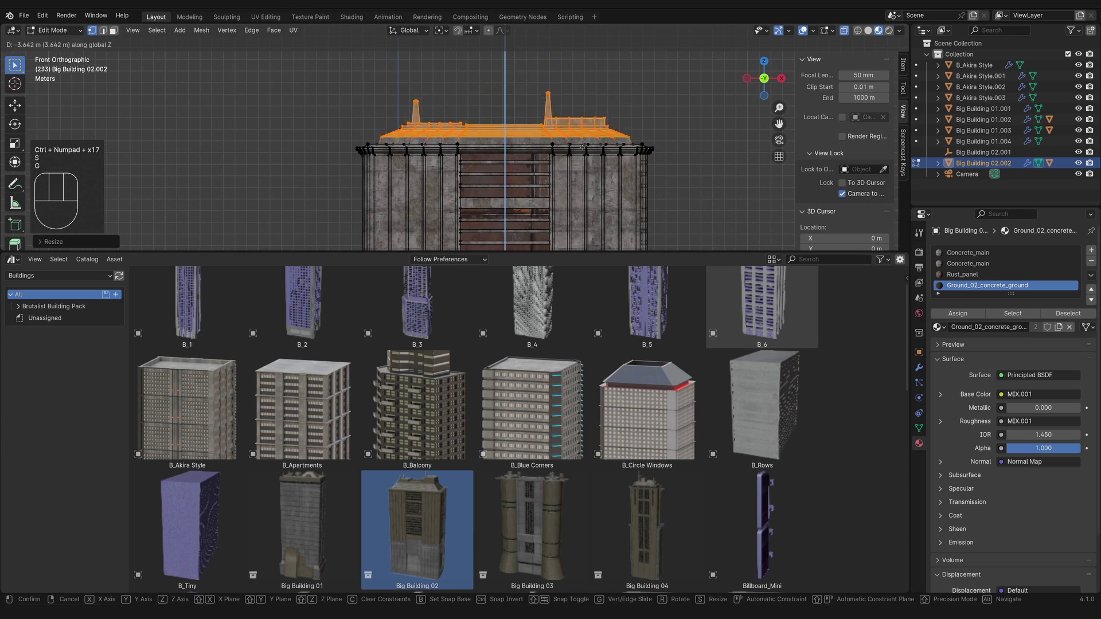
pyautogui.press('Tab')
# Inspect the flattened roof of Big Building 02.002 and select an antenna's vertices in Edit Mode.
pyautogui.scroll(-4, 487, 149)
pyautogui.moveTo(470, 143); pyautogui.dragTo(494, 169, button='middle')
pyautogui.scroll(1, 493, 167)
pyautogui.moveTo(493, 166); pyautogui.dragTo(476, 155, button='middle')
pyautogui.scroll(2, 476, 152)
pyautogui.moveTo(487, 152); pyautogui.dragTo(505, 109, button='middle')
pyautogui.press('Tab')
pyautogui.moveTo(551, 95); pyautogui.dragTo(519, 96)
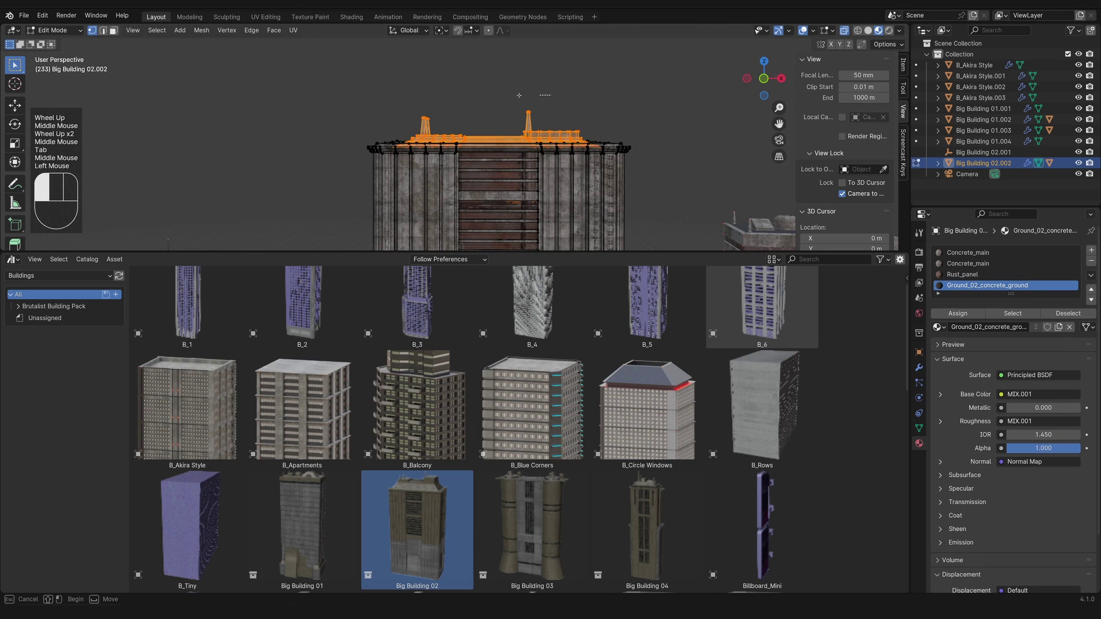
pyautogui.click(441, 29)
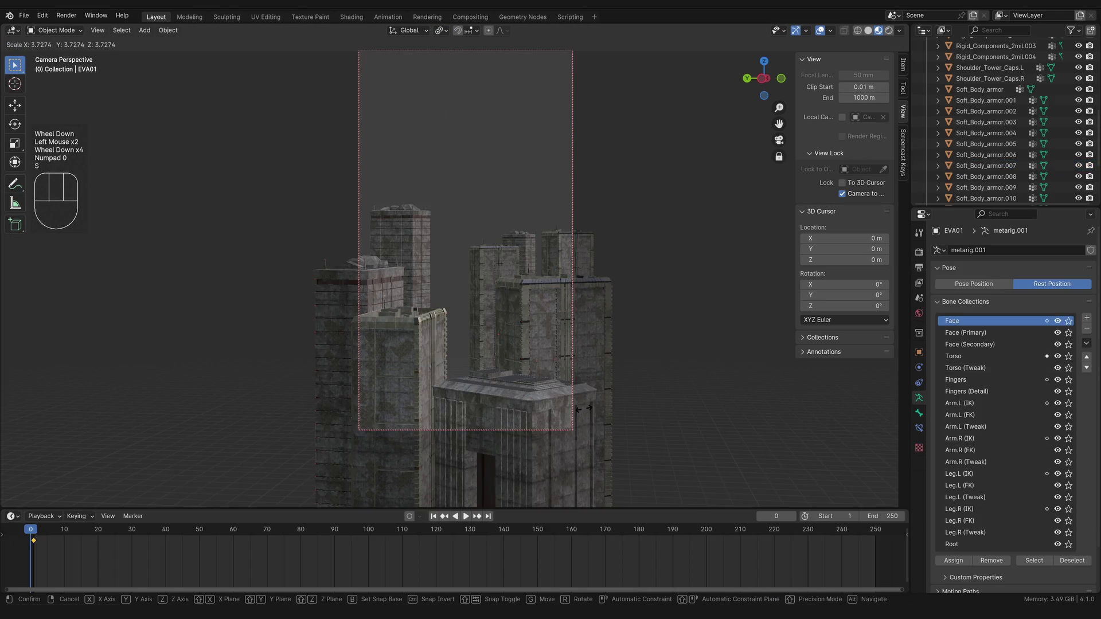
# Scale up the EVA01 rig, adjust its rotation and position it among the buildings inside the camera frame.
pyautogui.click(138, 290)
pyautogui.scroll(-1, 610, 251)
pyautogui.scroll(1, 614, 276)
pyautogui.press('r')
pyautogui.rightClick(627, 356)
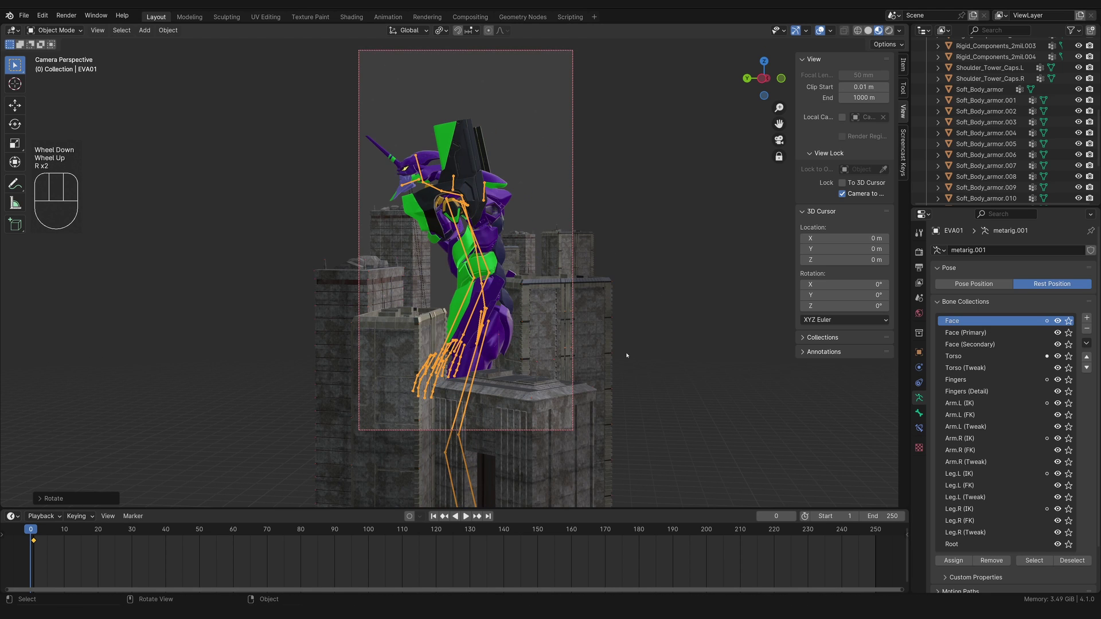
pyautogui.click(658, 283)
pyautogui.keyDown('shift'); pyautogui.moveTo(657, 282); pyautogui.dragTo(618, 253, button='middle'); pyautogui.keyUp('shift')
pyautogui.click(643, 258)
pyautogui.click(632, 273)
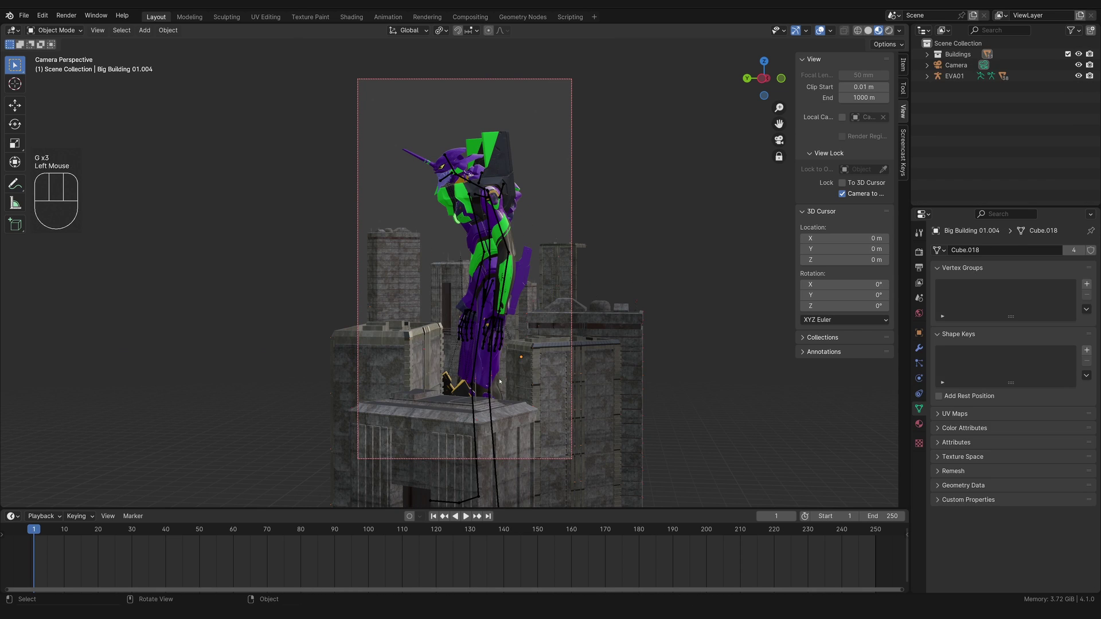
# Adjust the height of the foreground tower Big Building 02.002 along Z in front of EVA01.
pyautogui.click(634, 314)
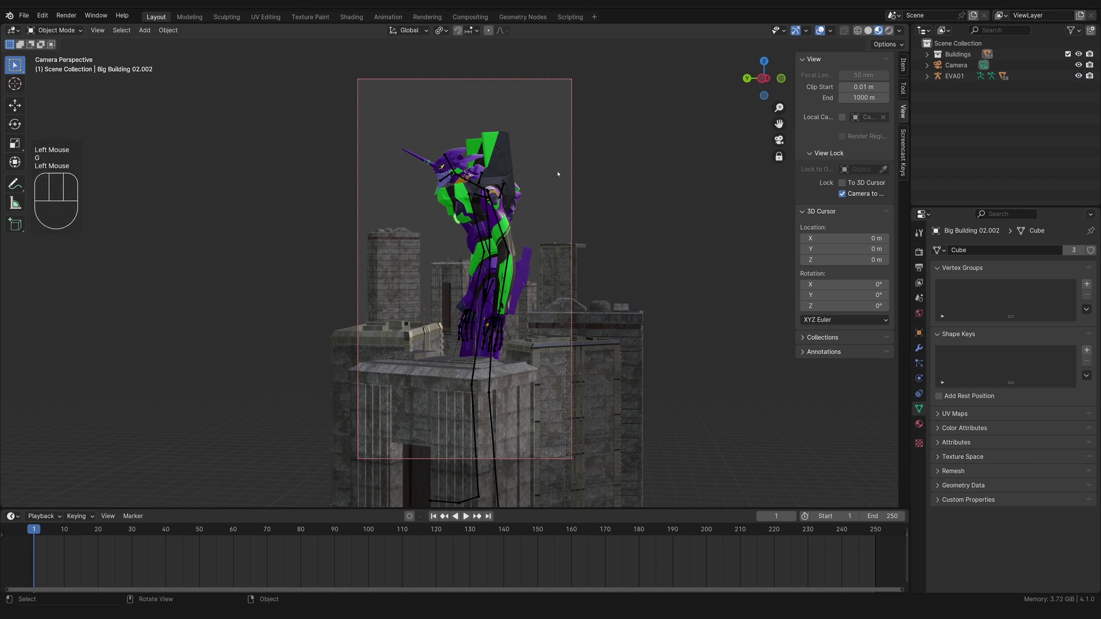
pyautogui.click(571, 177)
pyautogui.press('g')
pyautogui.press('z')
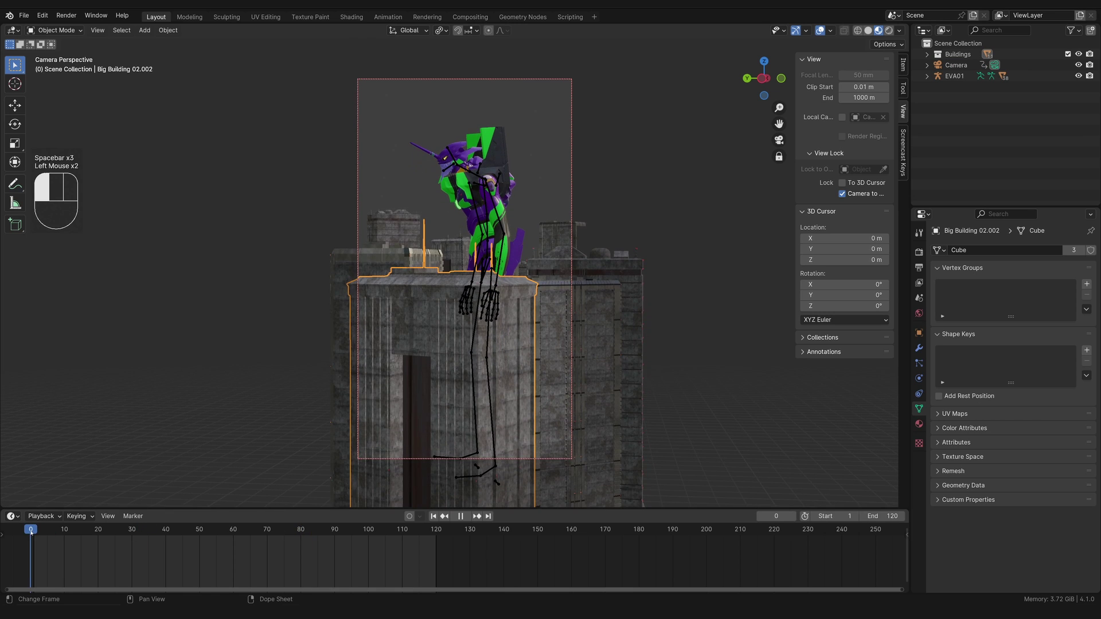
# Animate Big Building 02.002 along Z, keyframing a raised position at frame 1 and a lower one at frame 120.
pyautogui.press('g')
pyautogui.press('z')
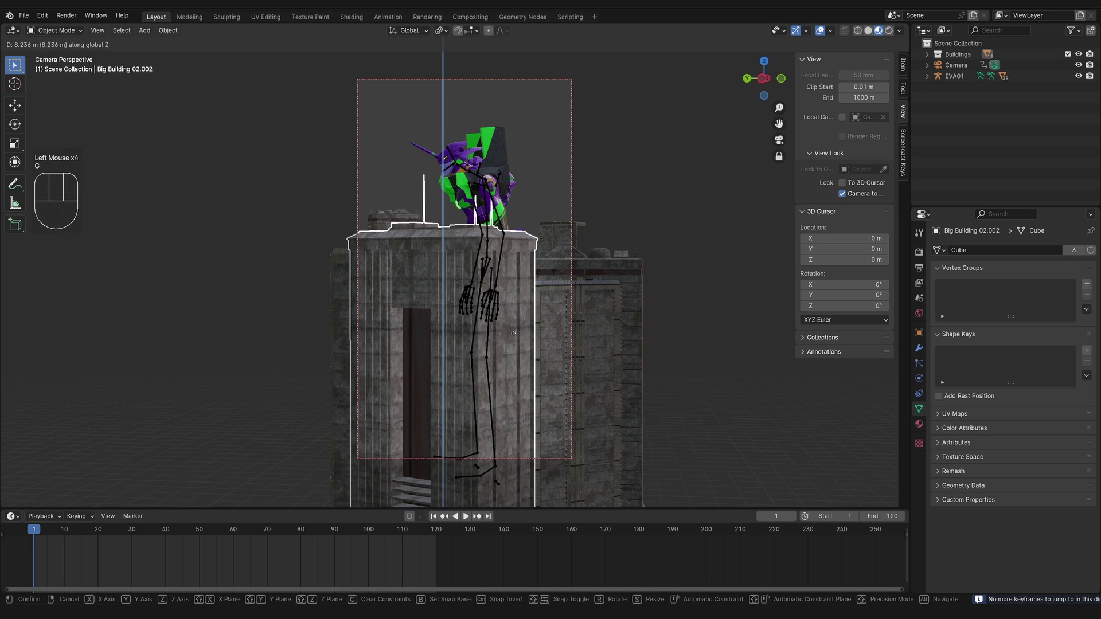
pyautogui.click(513, 332)
pyautogui.press('i')
pyautogui.click(489, 518)
pyautogui.press('g')
pyautogui.click(483, 565)
pyautogui.press('i')
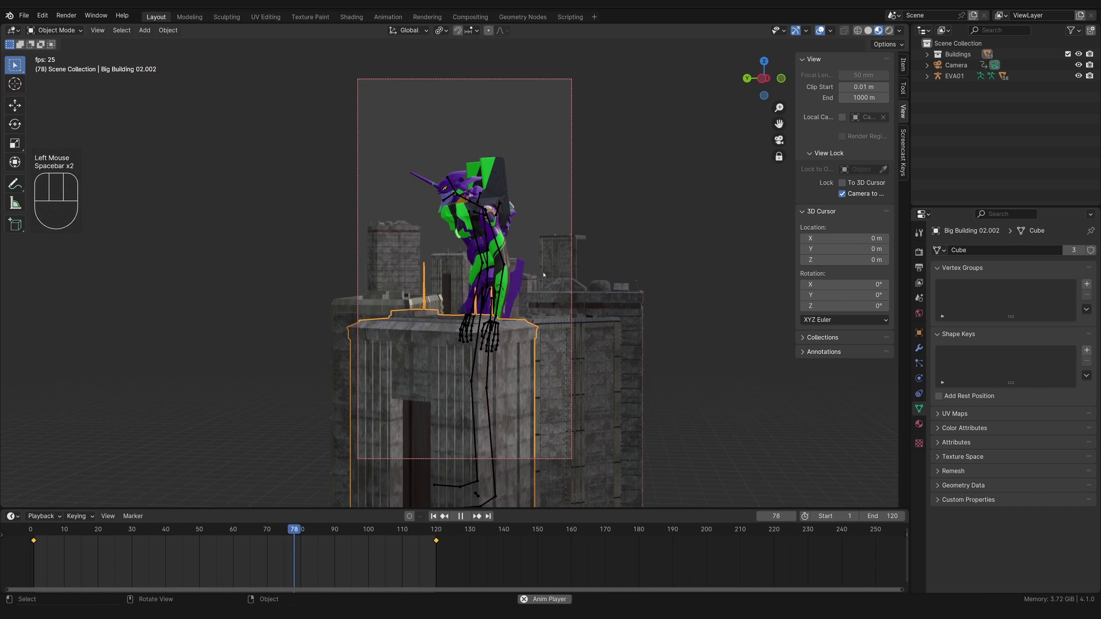
# Keyframe the five background buildings in a raised position at frame 1, set Vector handles on their keyframes and play the motion.
pyautogui.press('g')
pyautogui.press('z')
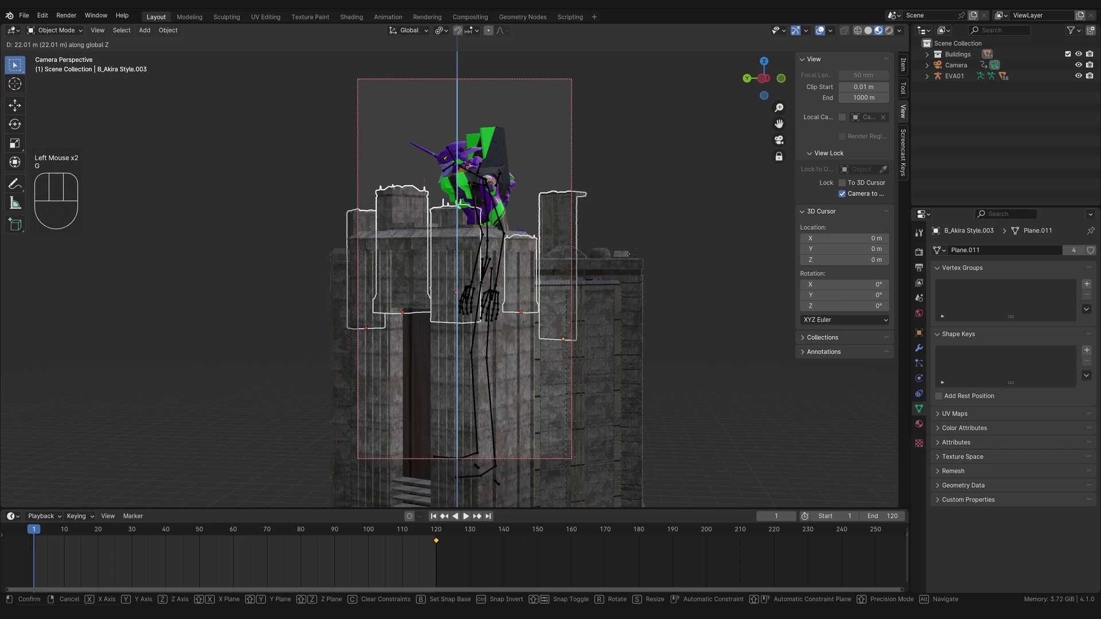
pyautogui.click(627, 253)
pyautogui.press('i')
pyautogui.moveTo(477, 555); pyautogui.dragTo(3, 523)
pyautogui.press('v')
pyautogui.press('v')
pyautogui.press('space')
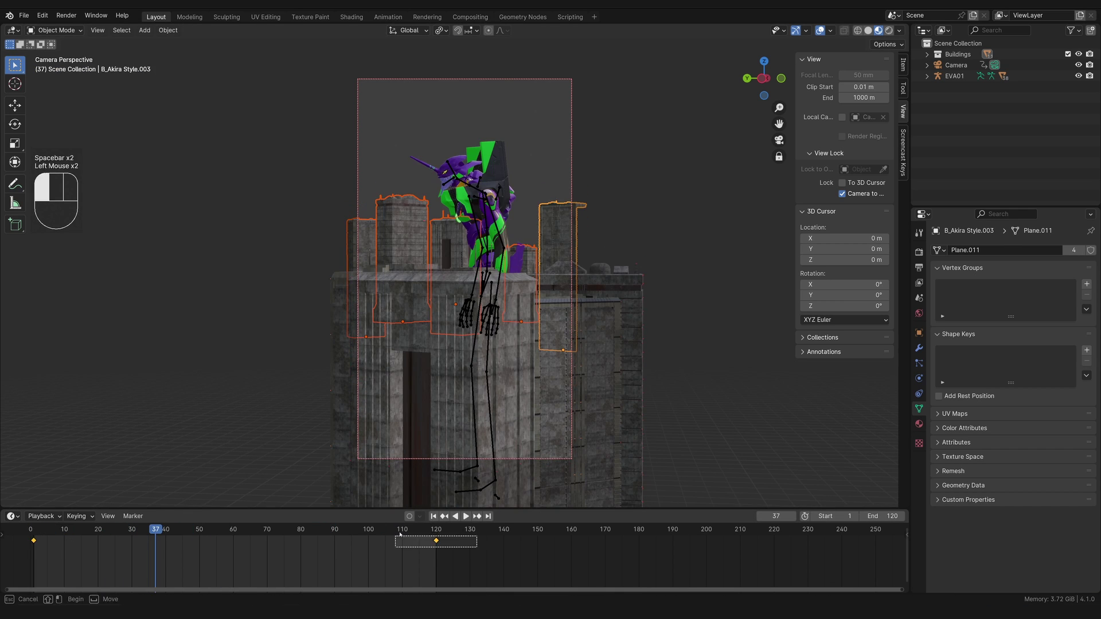
pyautogui.moveTo(400, 535); pyautogui.dragTo(400, 534)
pyautogui.press('space')
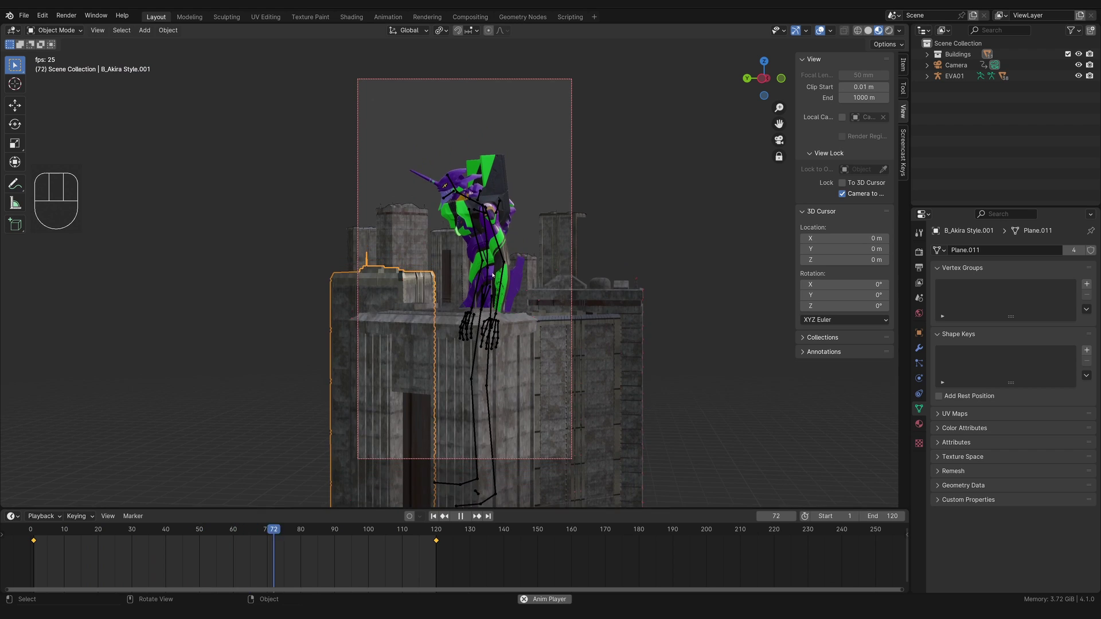
# Create a linked duplicate of B_Akira Style.001, move it along the ground behind the foreground tower and lower it along Z.
pyautogui.hotkey('alt', 'd')
pyautogui.hotkey('shift', 'z')
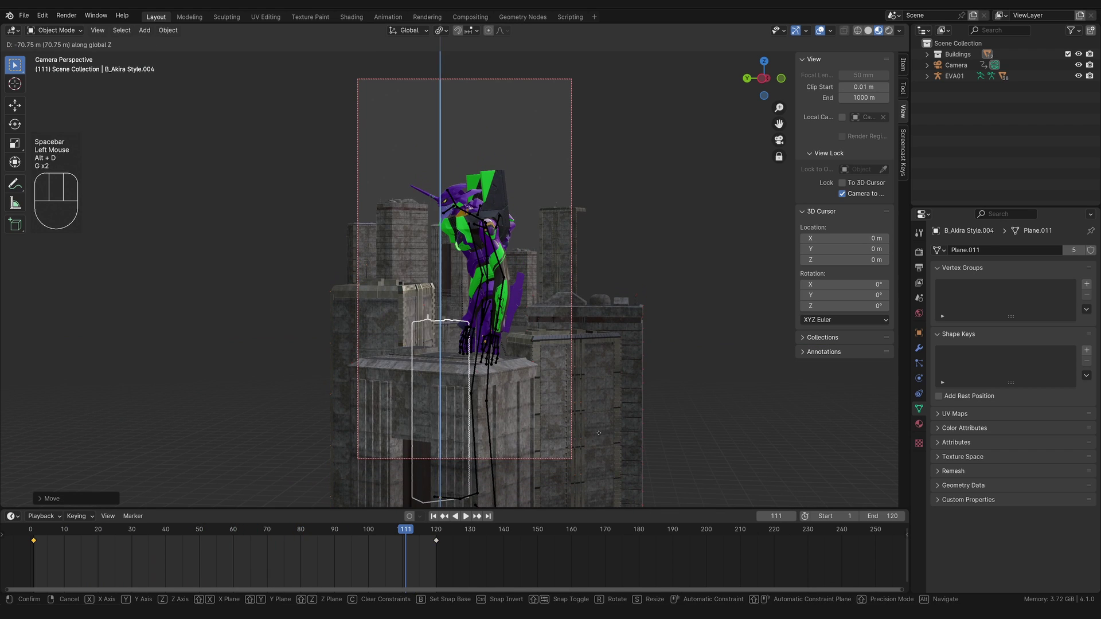
pyautogui.click(600, 396)
# Delete all keyframes of the selected building and scrub and play the timeline to review the motion.
pyautogui.moveTo(460, 558); pyautogui.dragTo(2, 523)
pyautogui.press('x')
pyautogui.moveTo(401, 531); pyautogui.dragTo(34, 530)
pyautogui.press('space')
pyautogui.press('space')
# Move Big Building 01.002 and rotate it slightly in the camera view.
pyautogui.click(624, 324)
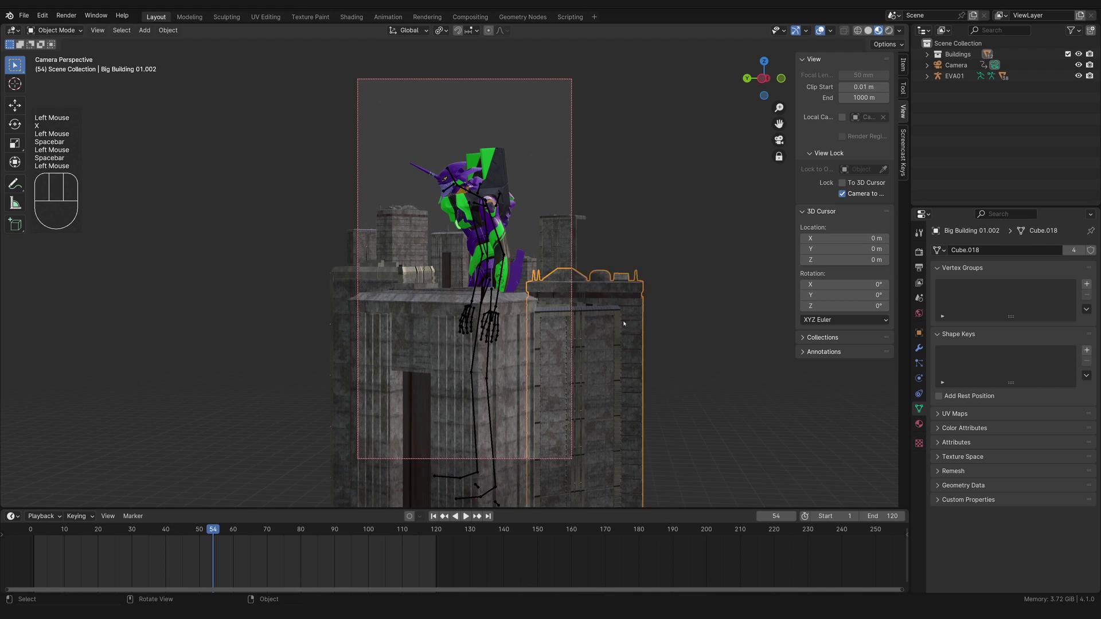
pyautogui.press('KP_0')
pyautogui.press('KP_Decimal')
pyautogui.press('KP_0')
pyautogui.press('g')
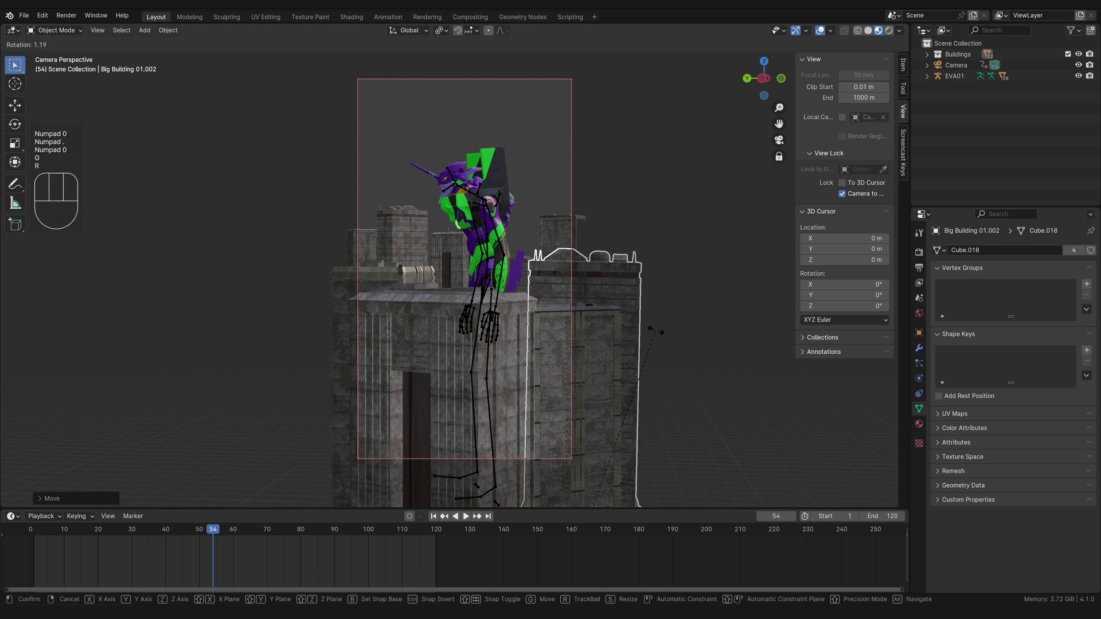
pyautogui.click(607, 283)
# Move B_Akira Style along the ground plane closer to the foreground tower.
pyautogui.click(584, 342)
pyautogui.press('g')
pyautogui.hotkey('shift', 'z')
pyautogui.click(497, 369)
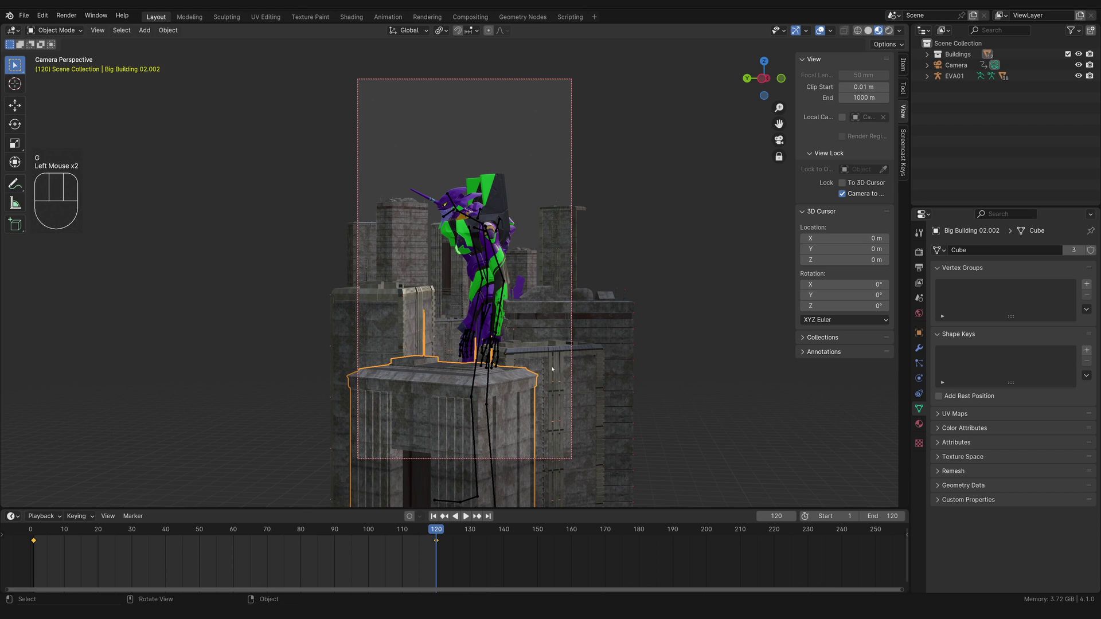
# Adjust the height of B_Akira Style along Z and rotate it at frame 120.
pyautogui.click(584, 402)
pyautogui.press('g')
pyautogui.press('z')
pyautogui.click(652, 344)
pyautogui.press('r')
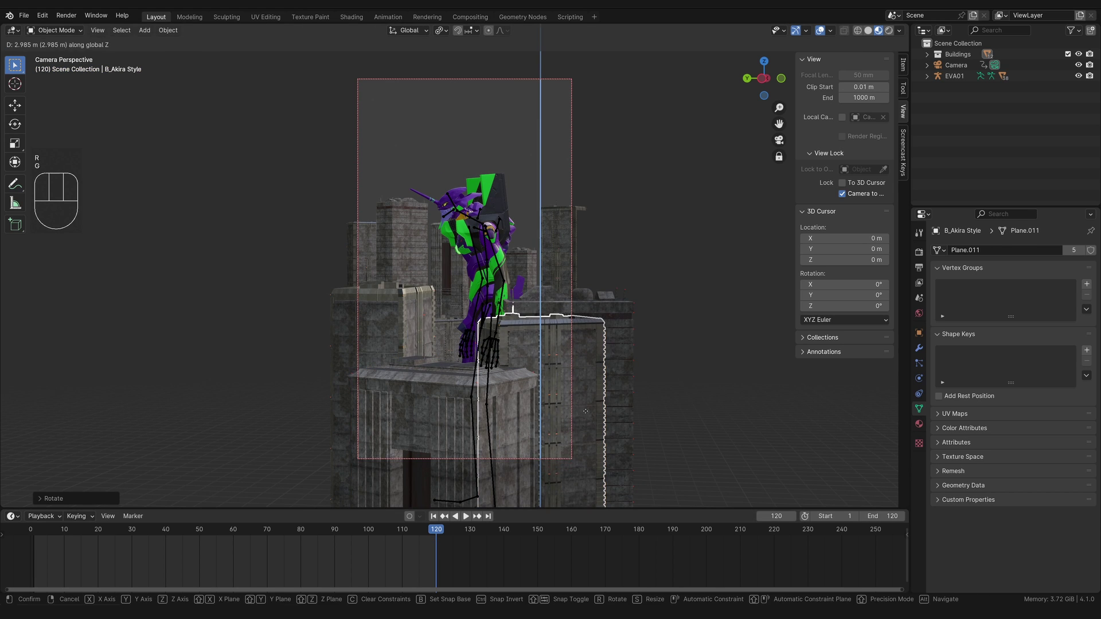
pyautogui.click(586, 411)
# Review the rising-building animation by playing and scrubbing it from the camera and from outside.
pyautogui.press('space')
pyautogui.moveTo(100, 530); pyautogui.dragTo(893, 532)
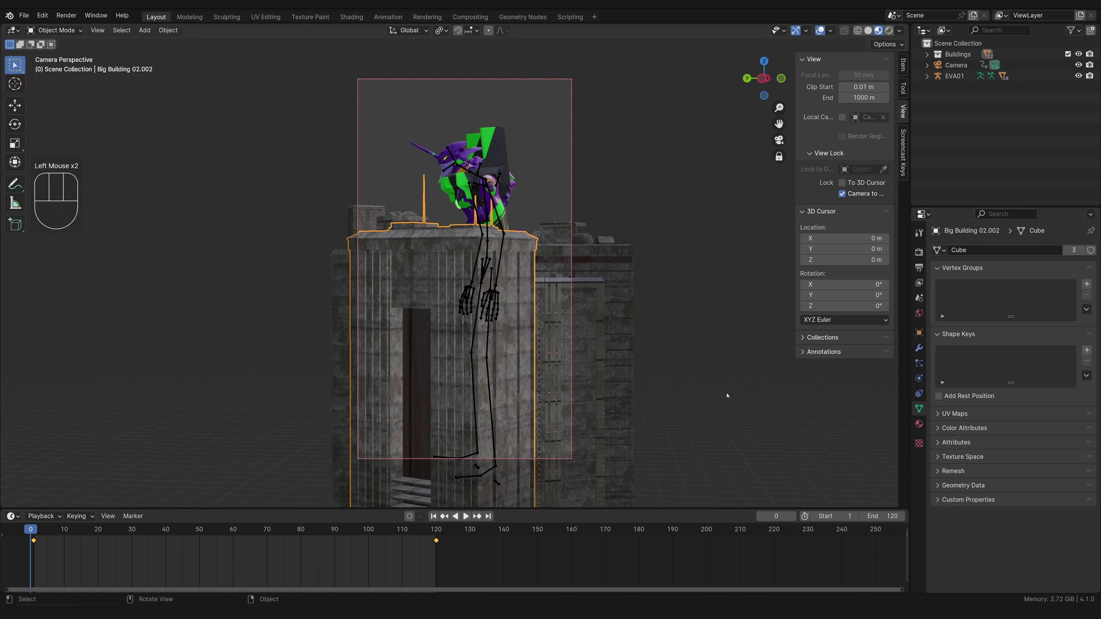
pyautogui.press('KP_0')
pyautogui.scroll(-2, 516, 344)
pyautogui.moveTo(504, 342); pyautogui.dragTo(496, 312, button='middle')
pyautogui.moveTo(166, 530); pyautogui.dragTo(437, 530)
# Set Vector handles on the keyframes of Big Building 01.002 and scrub back to frame 0.
pyautogui.press('KP_0')
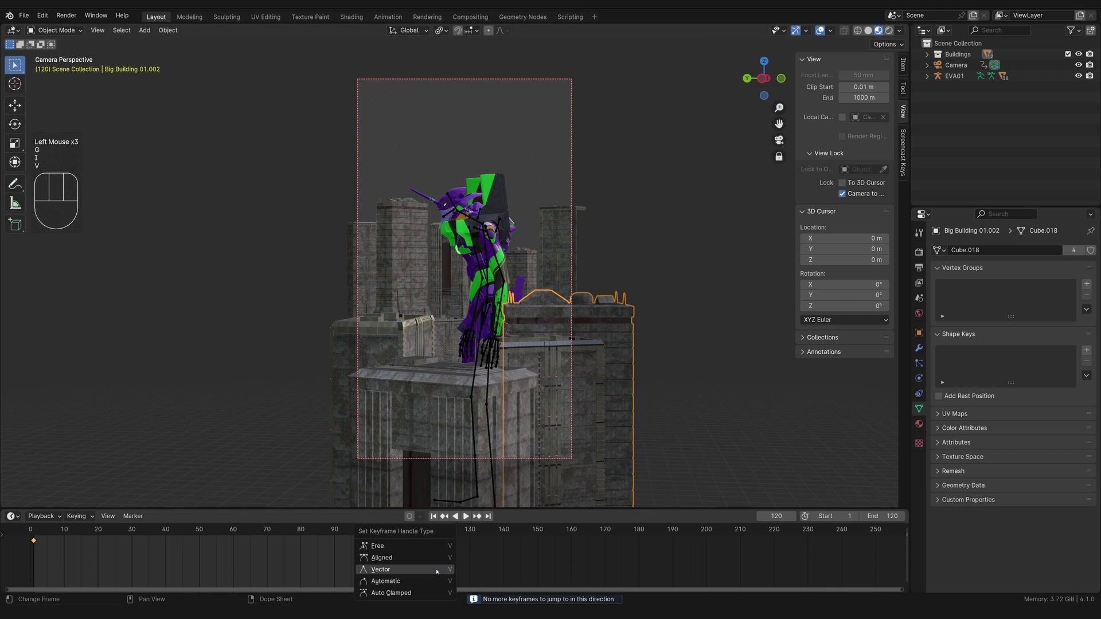
pyautogui.click(437, 571)
pyautogui.moveTo(401, 530); pyautogui.dragTo(31, 530)
# Animate B_Akira Style from a raised start to a lower position at frame 120, using Vector keyframe handles, and play it.
pyautogui.click(585, 330)
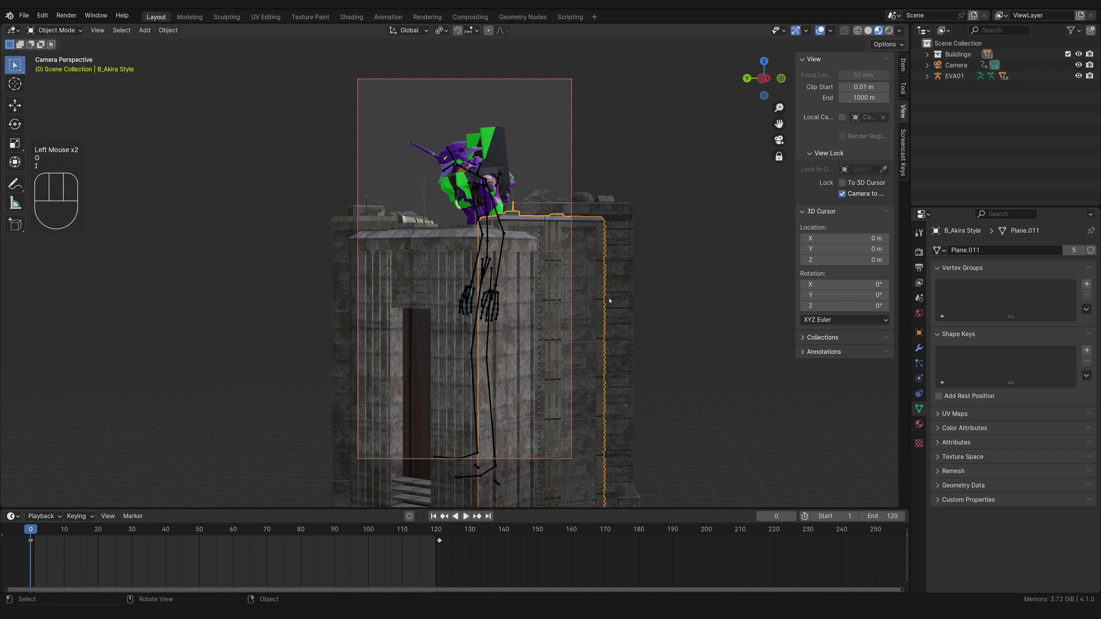
pyautogui.click(436, 530)
pyautogui.press('g')
pyautogui.click(594, 371)
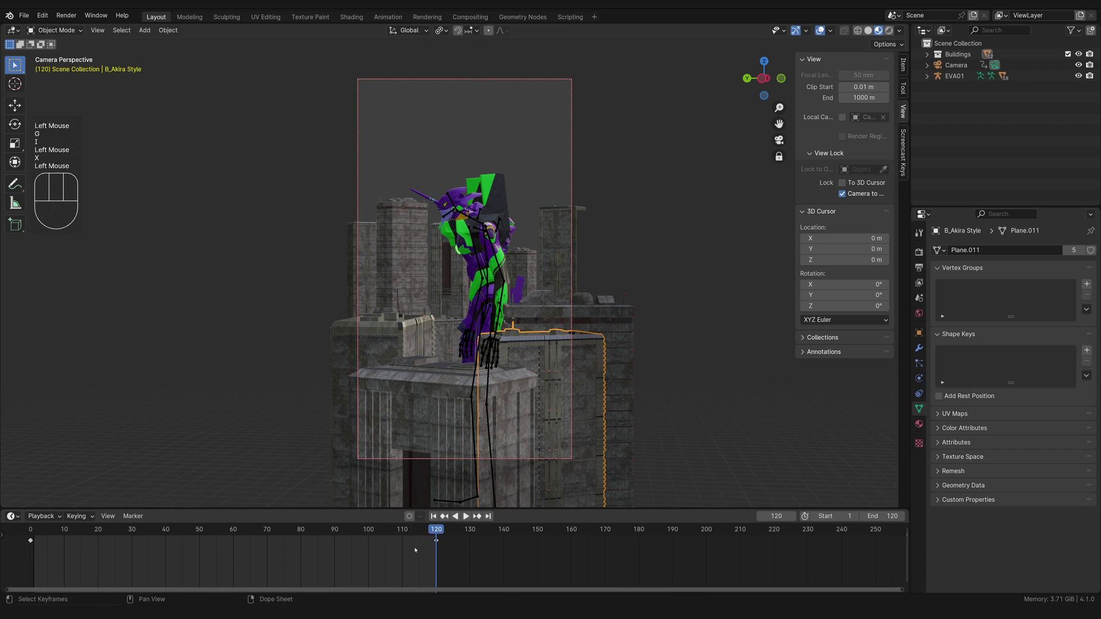
pyautogui.moveTo(453, 554); pyautogui.dragTo(3, 524)
pyautogui.press('v')
pyautogui.click(329, 571)
pyautogui.press('space')
pyautogui.press('space')
# Adjust the end positions of Big Building 02.002 and B_Akira Style.002 at frame 120 and insert keyframes.
pyautogui.click(384, 401)
pyautogui.click(437, 530)
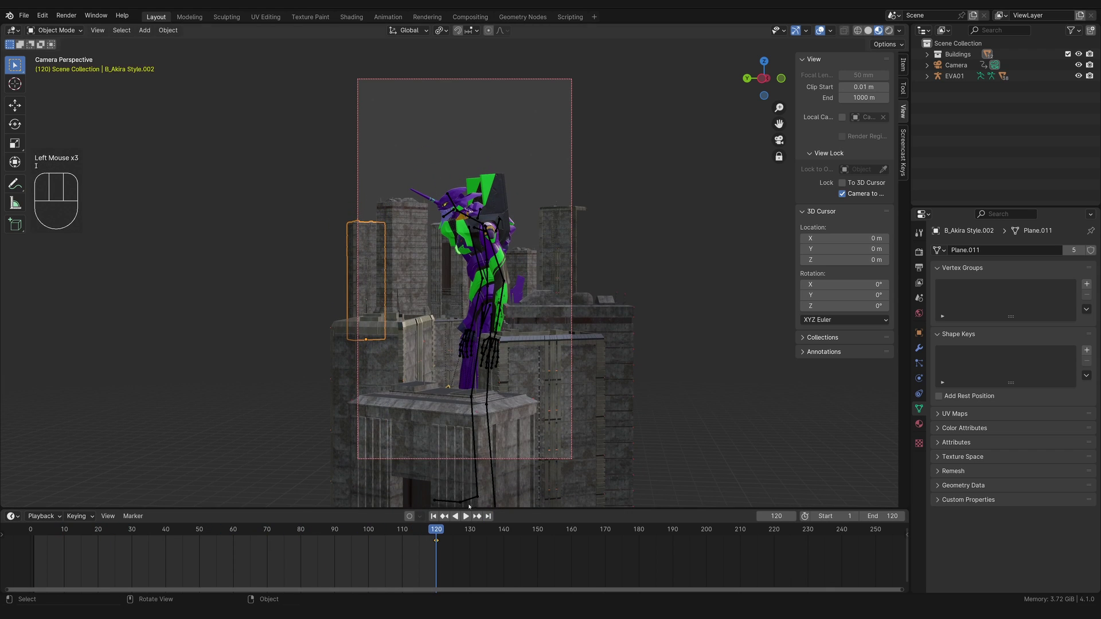
pyautogui.press('g')
pyautogui.press('i')
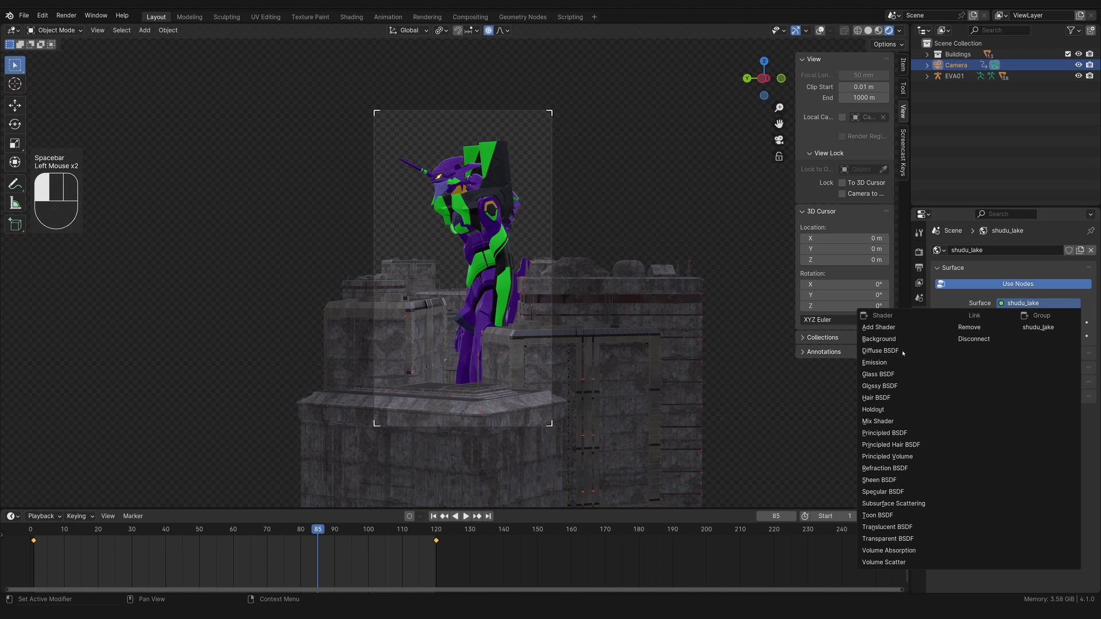
# Change the world surface to an Emission shader with strength 0.
pyautogui.click(886, 368)
pyautogui.moveTo(1043, 330); pyautogui.dragTo(1027, 334)
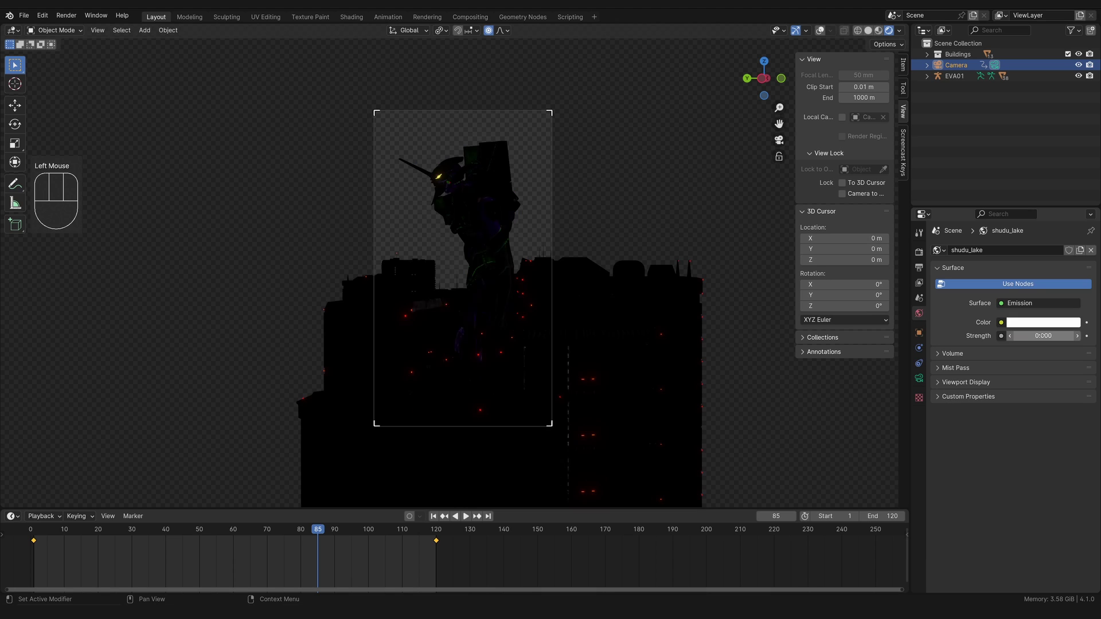
# Add a cube to the scene and scale it up.
pyautogui.hotkey('shift', 'a')
pyautogui.click(491, 251)
pyautogui.hotkey('shift', 'a')
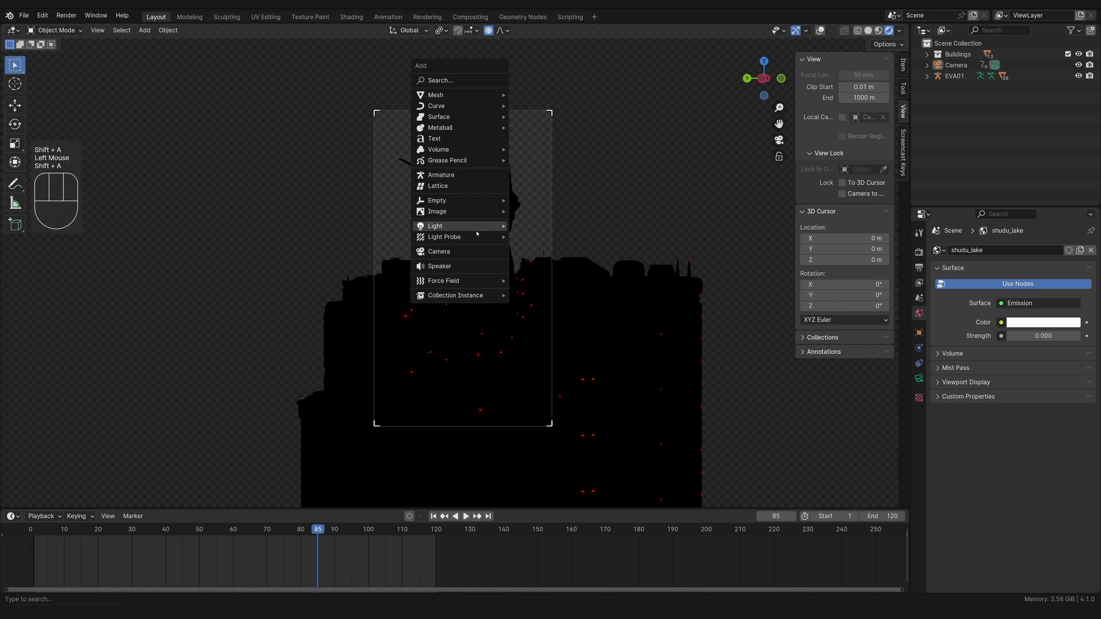
pyautogui.hotkey('shift', 'a')
pyautogui.click(589, 93)
pyautogui.press('s')
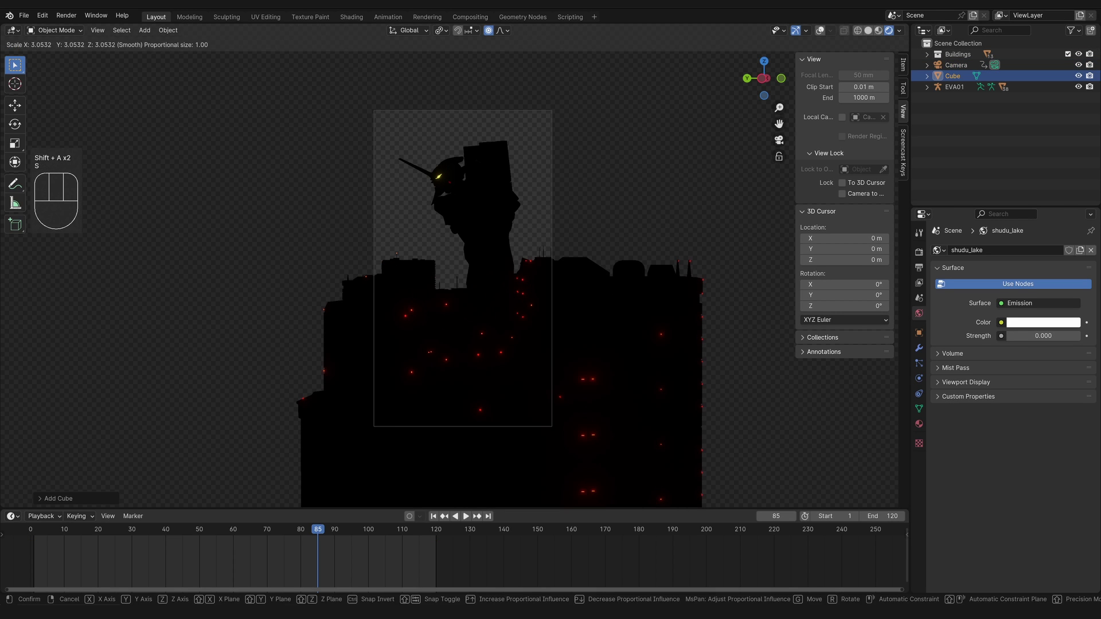
pyautogui.click(681, 172)
# Enlarge the cube until it surrounds the buildings and EVA01, and position it along the ground plane.
pyautogui.click(820, 31)
pyautogui.press('KP_0')
pyautogui.press('KP_Decimal')
pyautogui.scroll(-9, 652, 276)
pyautogui.moveTo(527, 307); pyautogui.dragTo(626, 329, button='middle')
pyautogui.press('s')
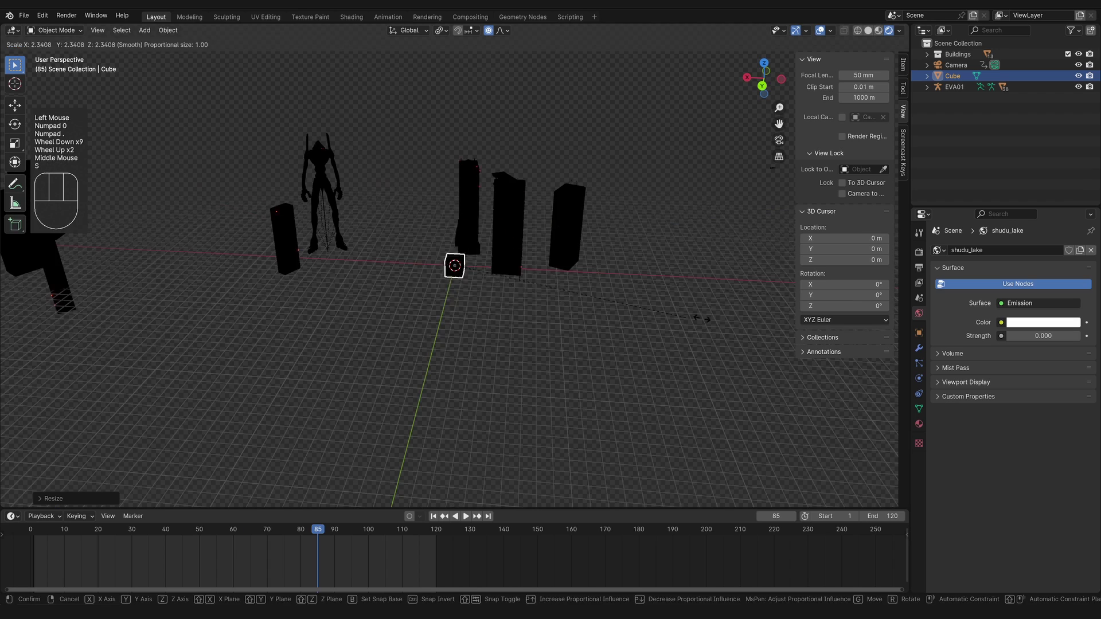
pyautogui.click(711, 319)
pyautogui.scroll(-2, 442, 273)
pyautogui.press('s')
pyautogui.click(499, 285)
pyautogui.press('g')
pyautogui.hotkey('shift', 'z')
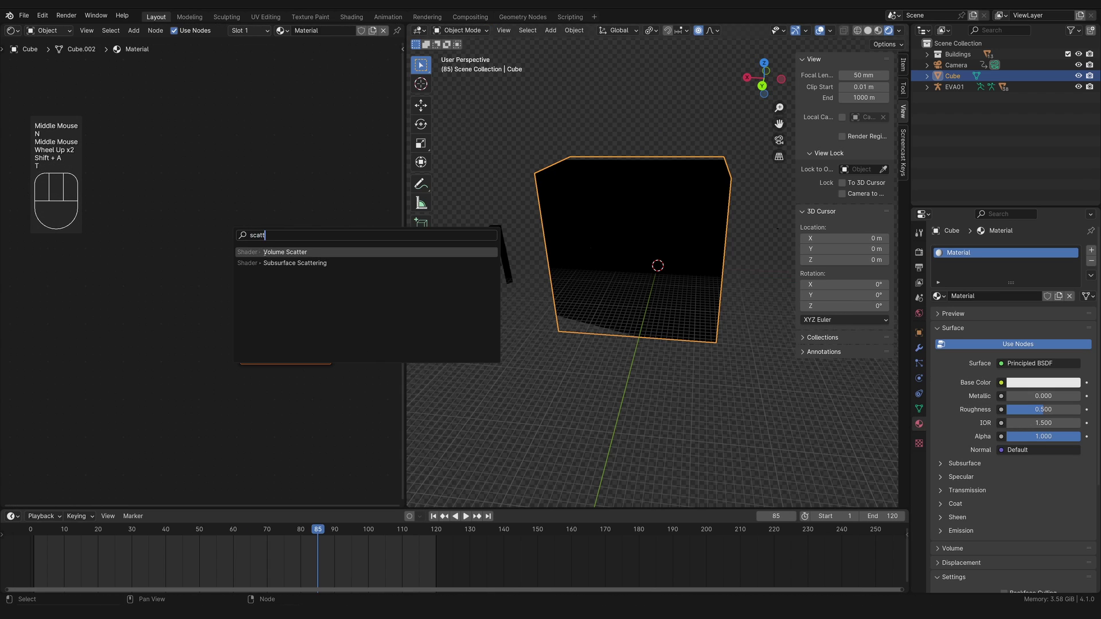
# Add a Volume Scatter node to the cube's material and connect it to the Volume input of the Material Output.
pyautogui.press('Return')
pyautogui.click(197, 304)
pyautogui.moveTo(350, 280); pyautogui.dragTo(349, 278)
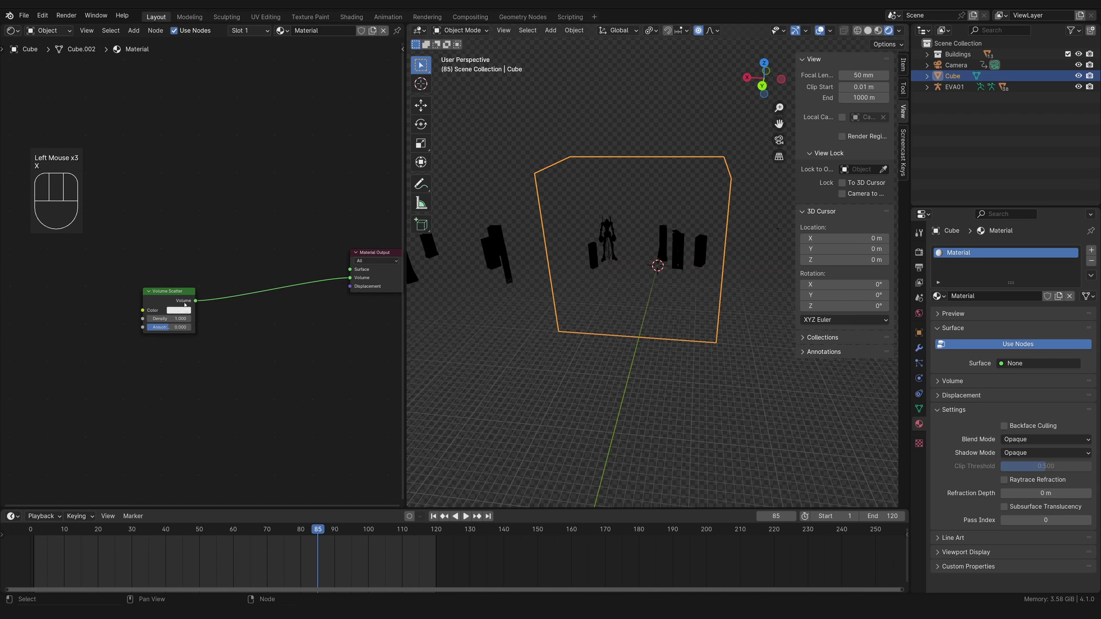
# Add an area light and rotate it 180 degrees about the X axis.
pyautogui.press('KP_0')
pyautogui.hotkey('shift', 'a')
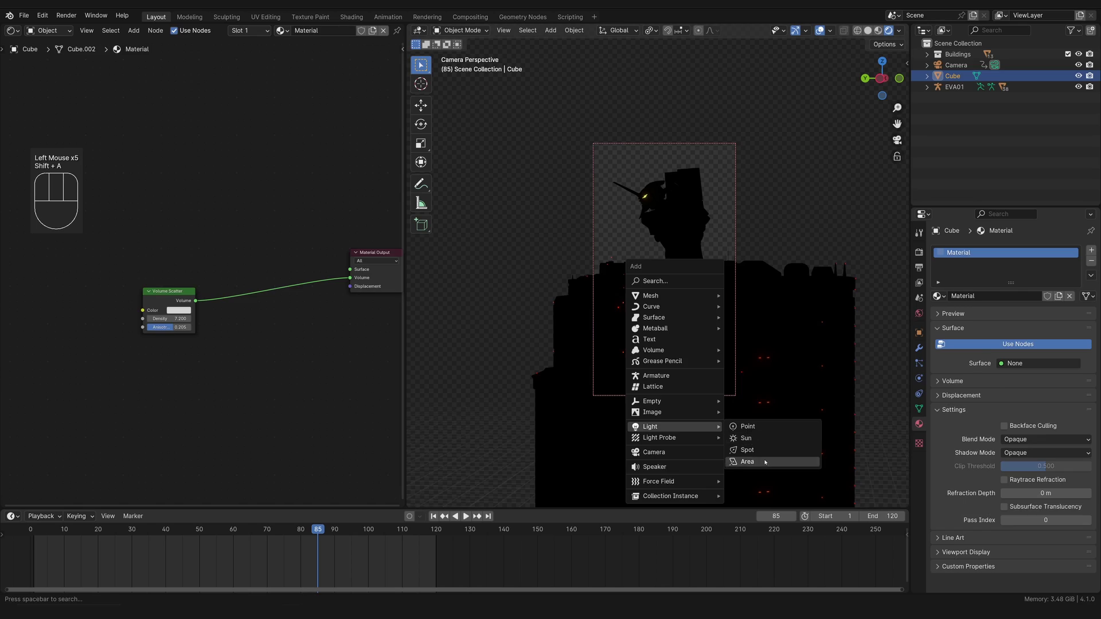
pyautogui.click(765, 462)
pyautogui.press('KP_0')
pyautogui.press('KP_Decimal')
pyautogui.write('rx180')
pyautogui.press('Return')
# Set the area light's power to 10000 W.
pyautogui.press('KP_Decimal')
pyautogui.scroll(-4, 689, 287)
pyautogui.moveTo(682, 275); pyautogui.dragTo(769, 322, button='middle')
pyautogui.scroll(-4, 769, 322)
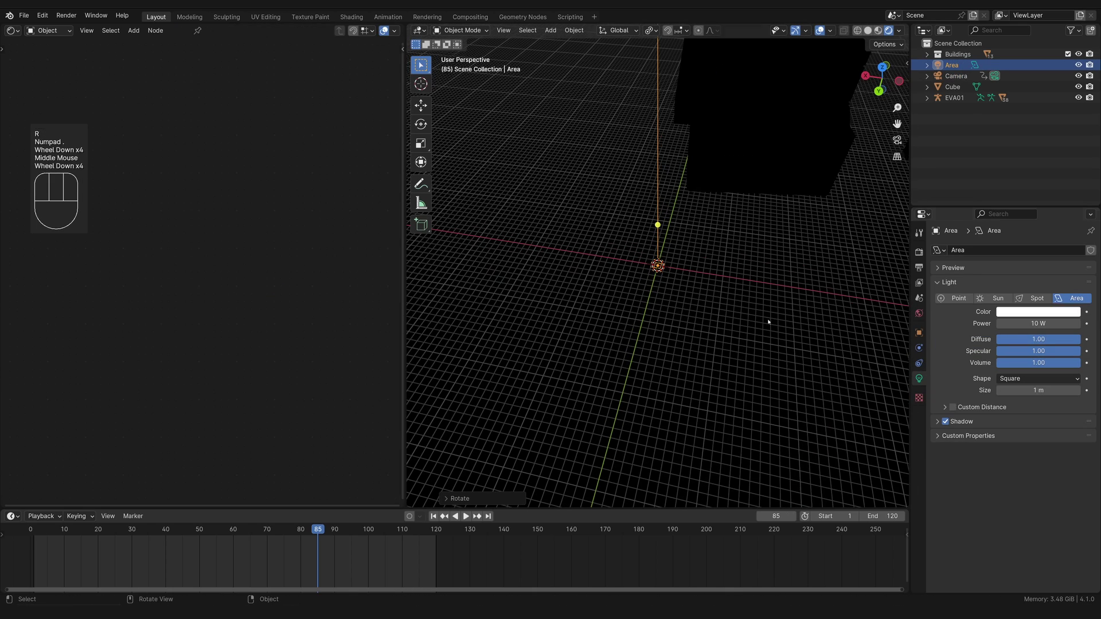
pyautogui.write('00')
pyautogui.click(964, 324)
pyautogui.scroll(-4, 676, 270)
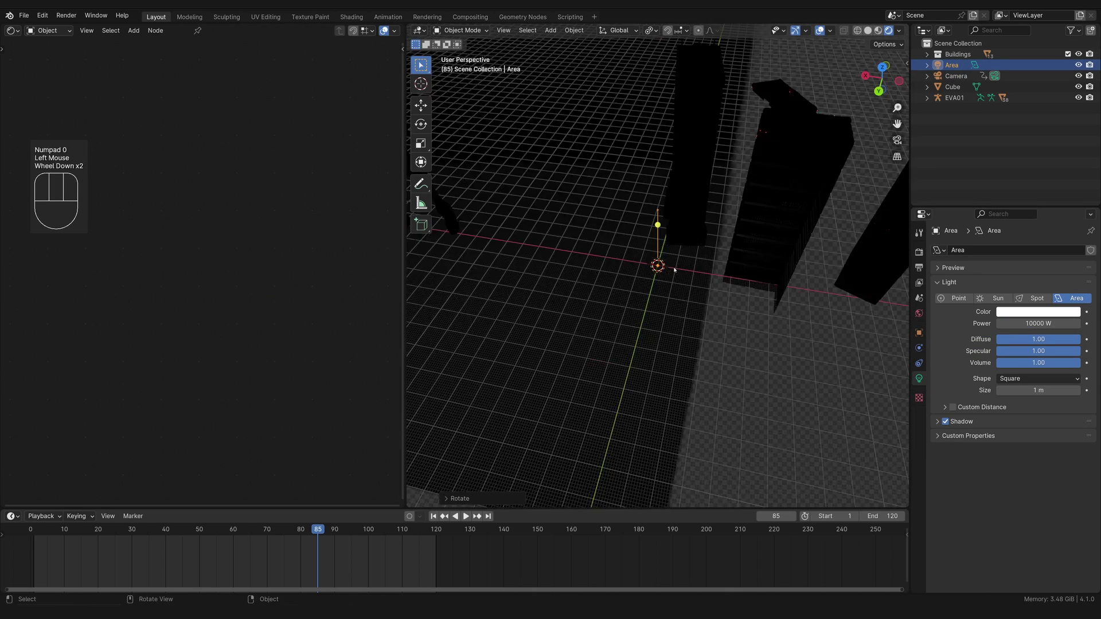
# Move the area light along the ground plane and adjust its placement from the camera view.
pyautogui.moveTo(678, 271); pyautogui.dragTo(704, 274, button='middle')
pyautogui.press('g')
pyautogui.hotkey('shift', 'z')
pyautogui.press('KP_0')
pyautogui.press('g')
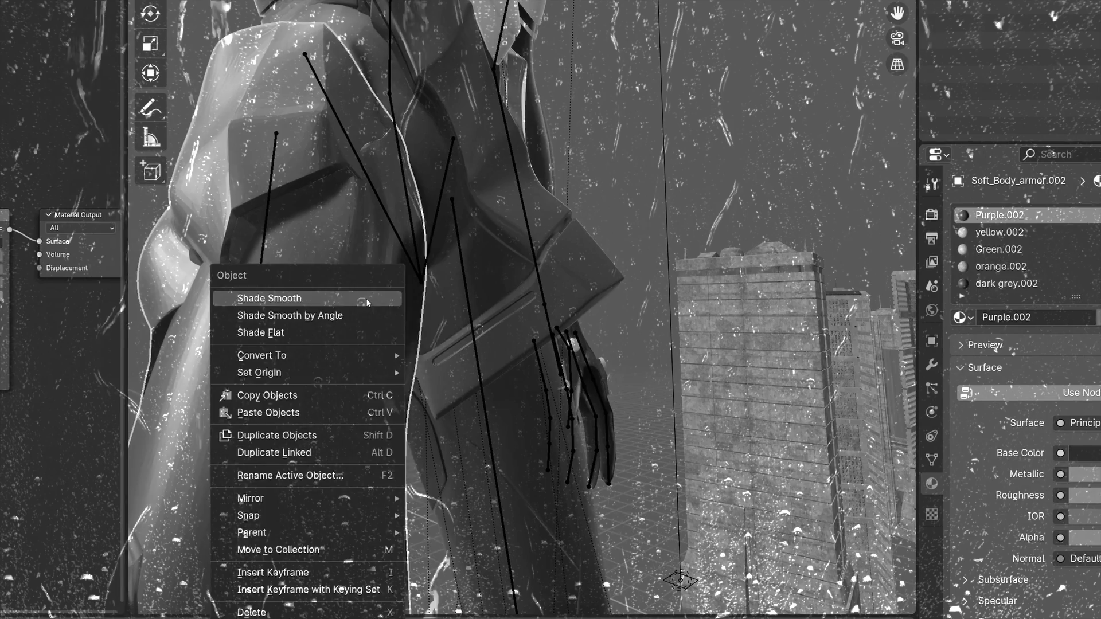
# Apply Shade Smooth by Angle to EVA01's soft body armor.
pyautogui.click(367, 296)
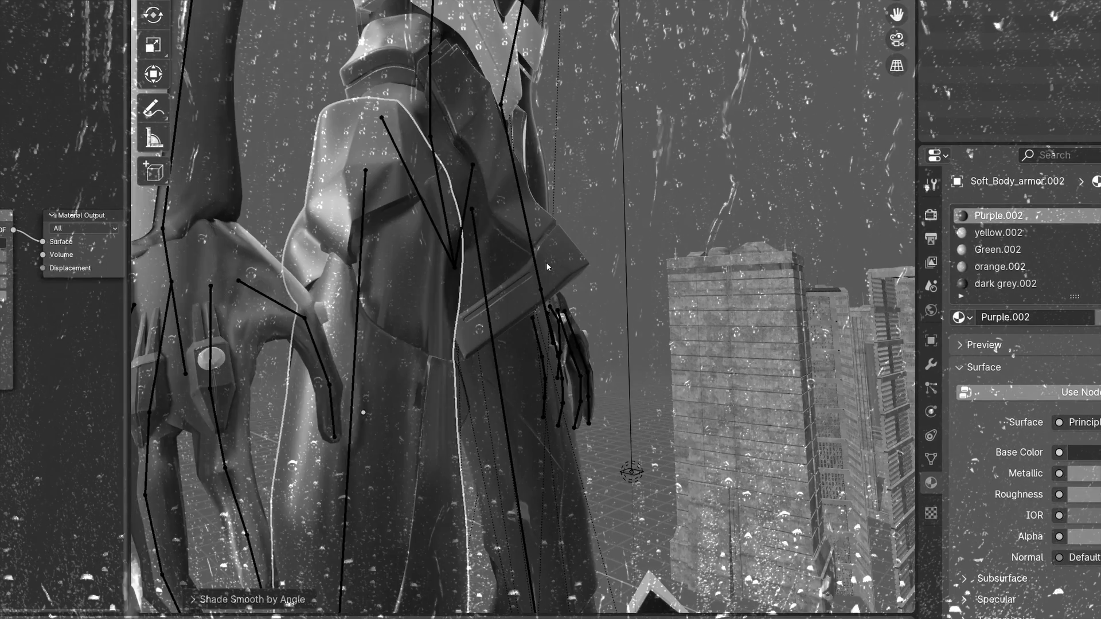
pyautogui.click(931, 364)
pyautogui.rightClick(367, 283)
pyautogui.click(368, 300)
# Add an Auto Smooth modifier to the soft body armor and set its angle to 10°.
pyautogui.click(1000, 212)
pyautogui.write('sha')
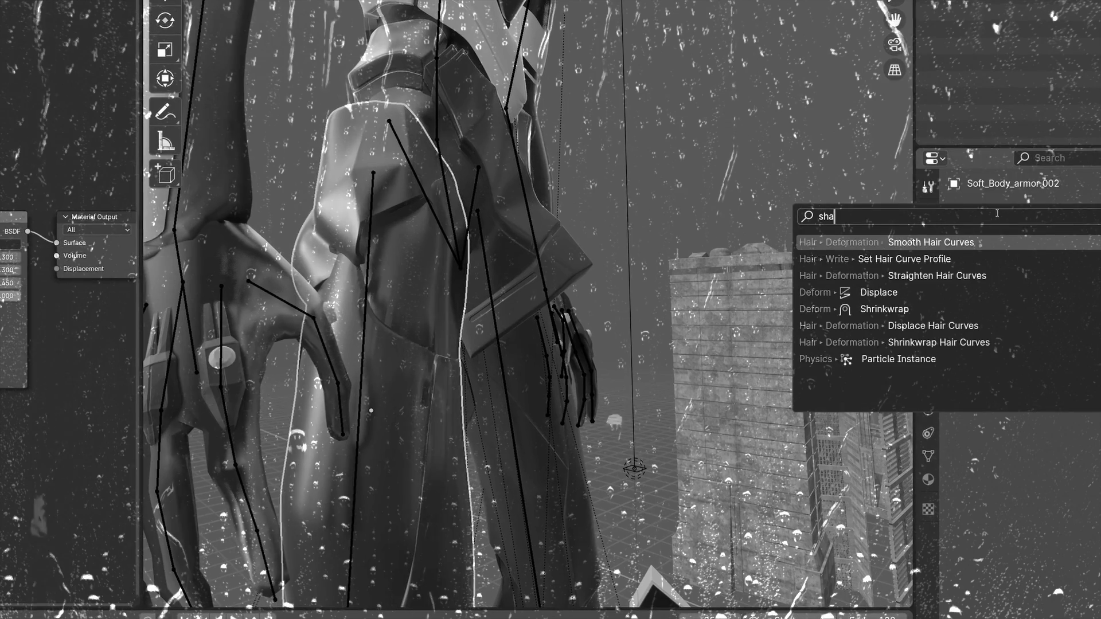
pyautogui.write('de')
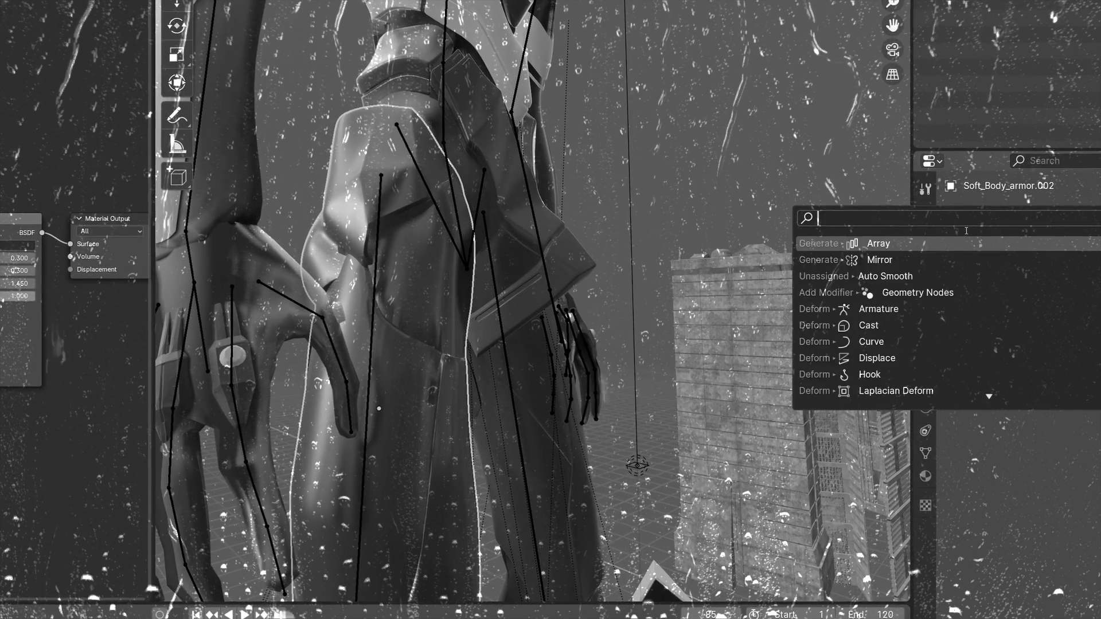
pyautogui.click(947, 261)
pyautogui.scroll(2, 329, 321)
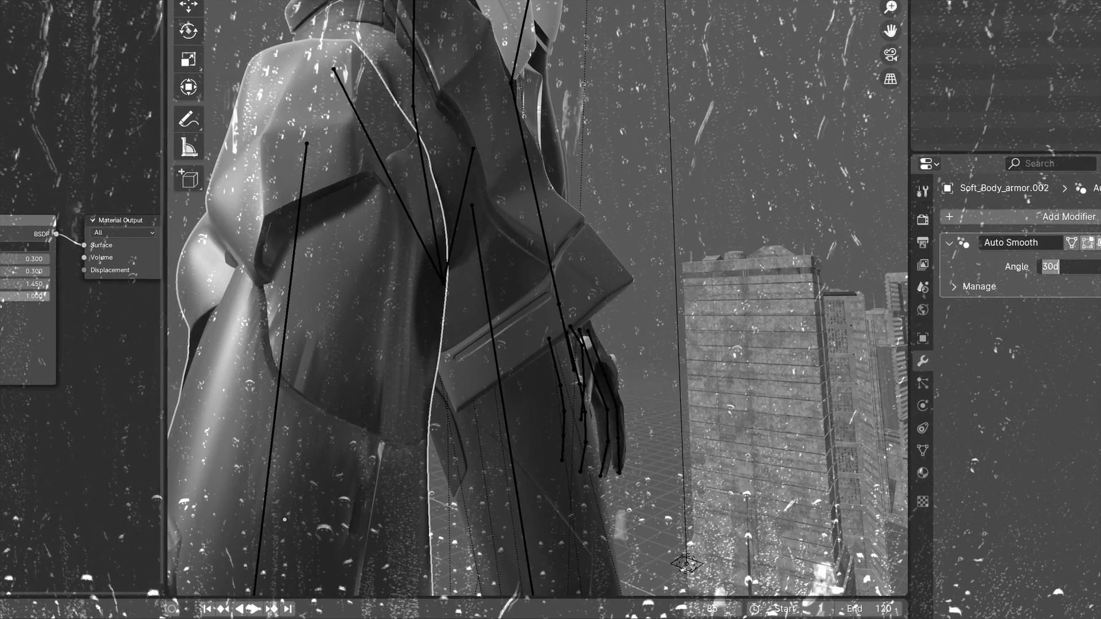
pyautogui.moveTo(642, 321); pyautogui.dragTo(459, 321, button='middle')
pyautogui.click(659, 333)
pyautogui.moveTo(585, 304); pyautogui.dragTo(746, 287, button='middle')
pyautogui.scroll(-2, 492, 330)
# Select EVA01's parts with the soft body armor active and try to transfer its data to them through Link/Transfer Data.
pyautogui.click(492, 330)
pyautogui.press('a')
pyautogui.keyDown('shift'); pyautogui.click(406, 329); pyautogui.keyUp('shift')
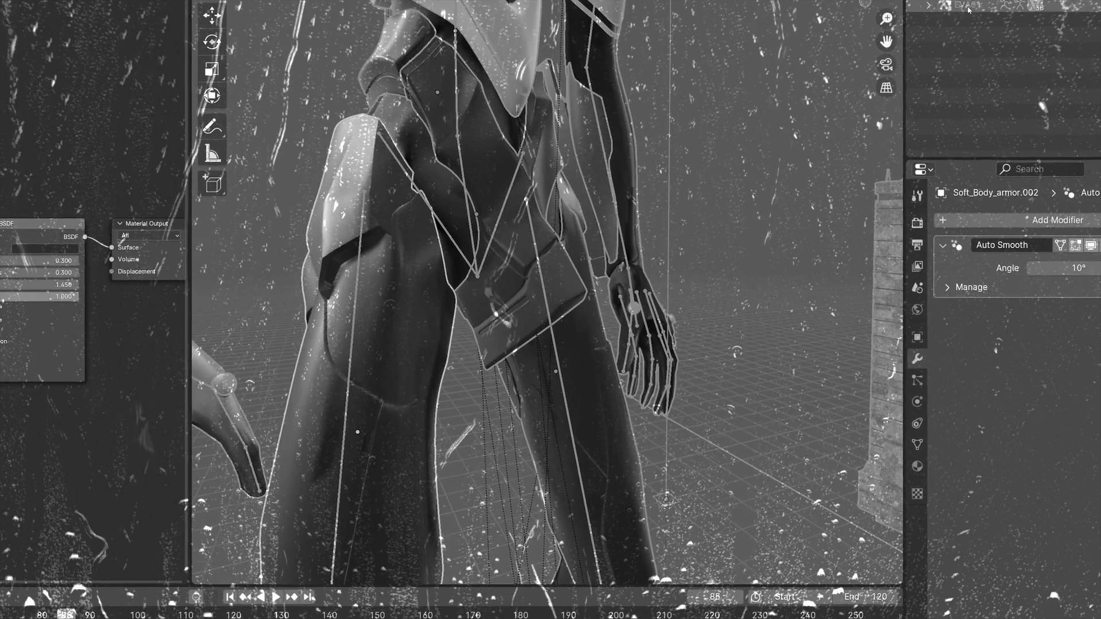
pyautogui.keyDown('shift'); pyautogui.click(444, 233); pyautogui.keyUp('shift')
pyautogui.keyDown('shift'); pyautogui.click(445, 233); pyautogui.keyUp('shift')
pyautogui.keyDown('shift'); pyautogui.click(417, 286); pyautogui.keyUp('shift')
pyautogui.hotkey('ctrl', 'l')
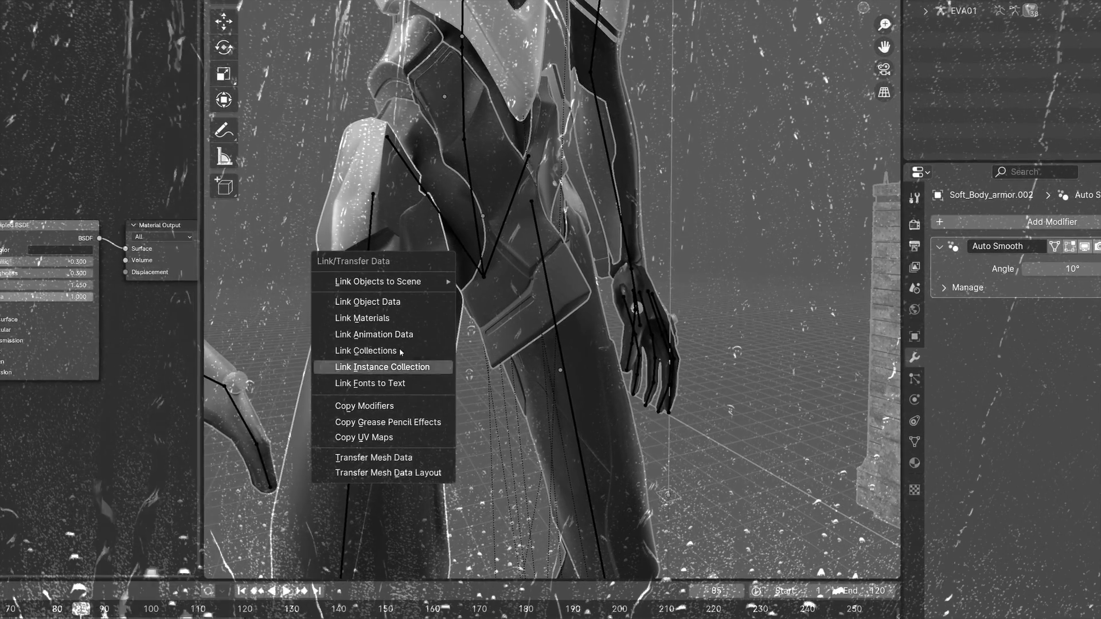
pyautogui.click(381, 305)
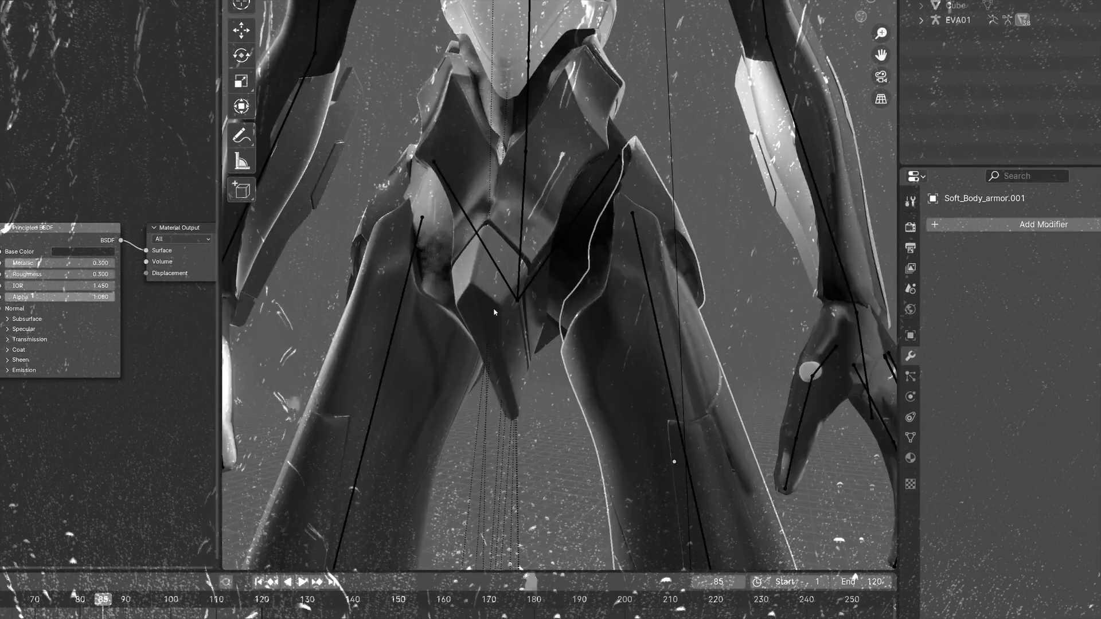
# Select all objects and apply Shade Smooth to them.
pyautogui.scroll(-3, 494, 312)
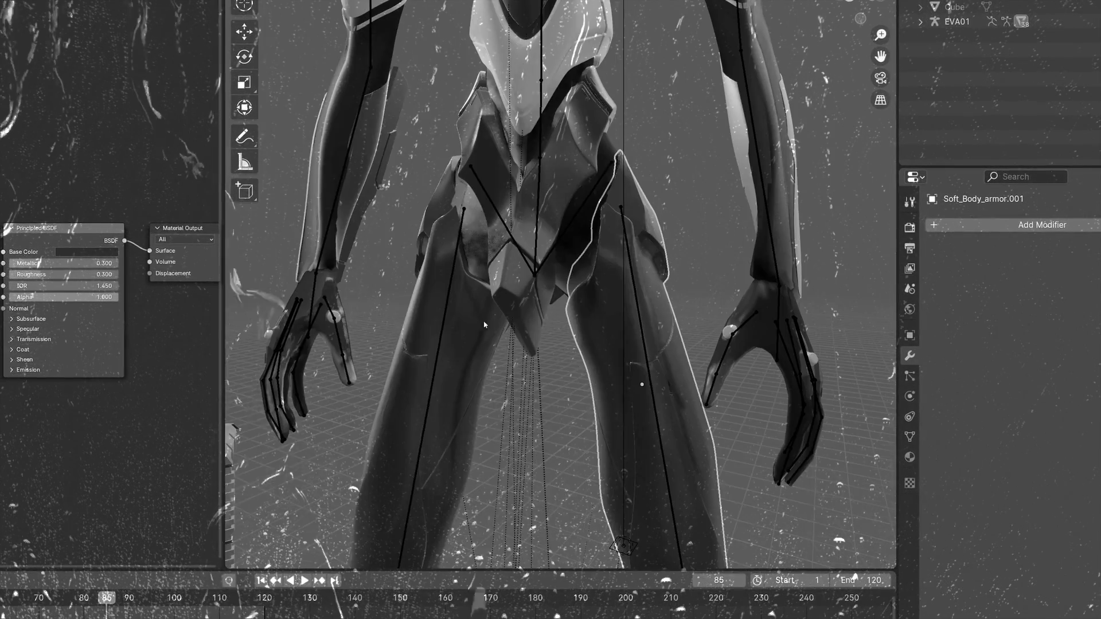
pyautogui.press('a')
pyautogui.rightClick(584, 191)
pyautogui.click(544, 190)
pyautogui.scroll(3, 580, 220)
pyautogui.scroll(-2, 631, 250)
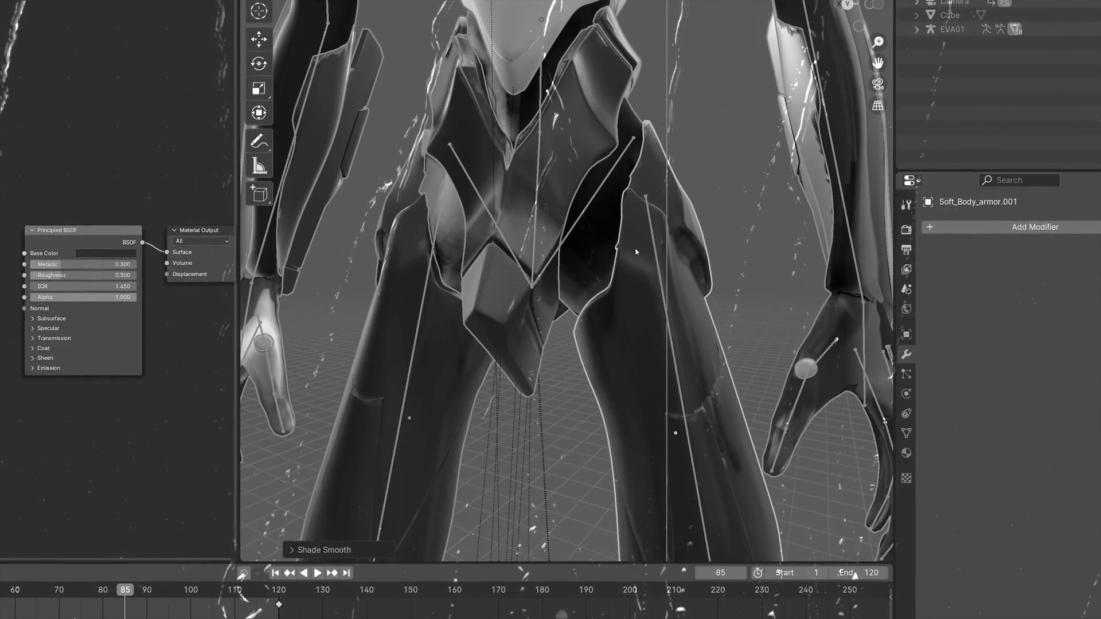
# Apply Shade Smooth by Angle to all selected parts with a custom angle, keeping sharp edges.
pyautogui.rightClick(633, 252)
pyautogui.click(606, 270)
pyautogui.scroll(-2, 684, 267)
pyautogui.click(292, 550)
pyautogui.doubleClick(398, 525)
pyautogui.write('12')
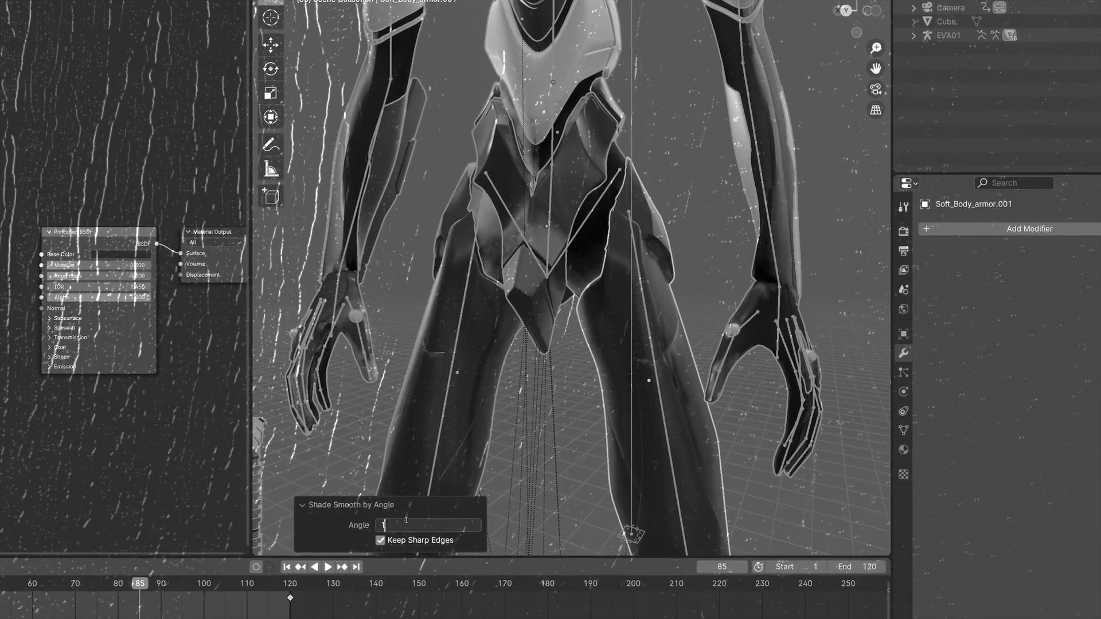
pyautogui.write('0')
pyautogui.press('Return')
# Examine the smoothed shading on EVA01's body from several angles.
pyautogui.moveTo(676, 321); pyautogui.dragTo(579, 312, button='middle')
pyautogui.click(659, 304)
pyautogui.keyDown('shift'); pyautogui.moveTo(775, 367); pyautogui.dragTo(597, 329, button='middle'); pyautogui.keyUp('shift')
pyautogui.scroll(2, 713, 291)
pyautogui.scroll(-3, 714, 291)
pyautogui.scroll(3, 632, 188)
pyautogui.scroll(-4, 597, 270)
pyautogui.scroll(3, 659, 189)
pyautogui.moveTo(677, 275); pyautogui.dragTo(607, 131, button='middle')
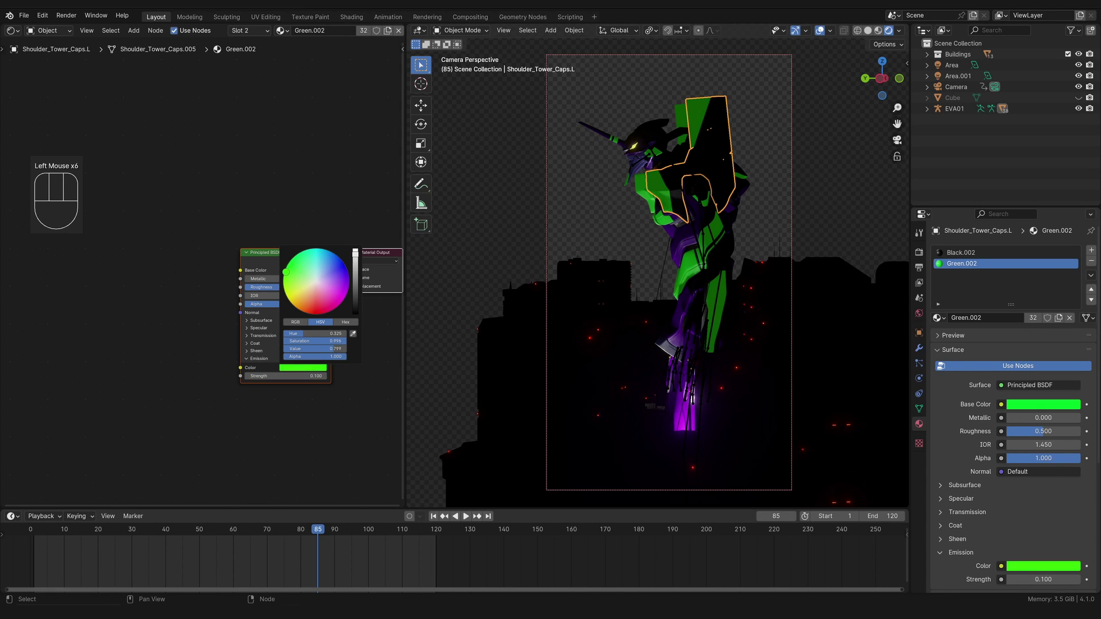
# Set the emission strength of EVA01's green armor material to 1.
pyautogui.write('1')
pyautogui.press('Return')
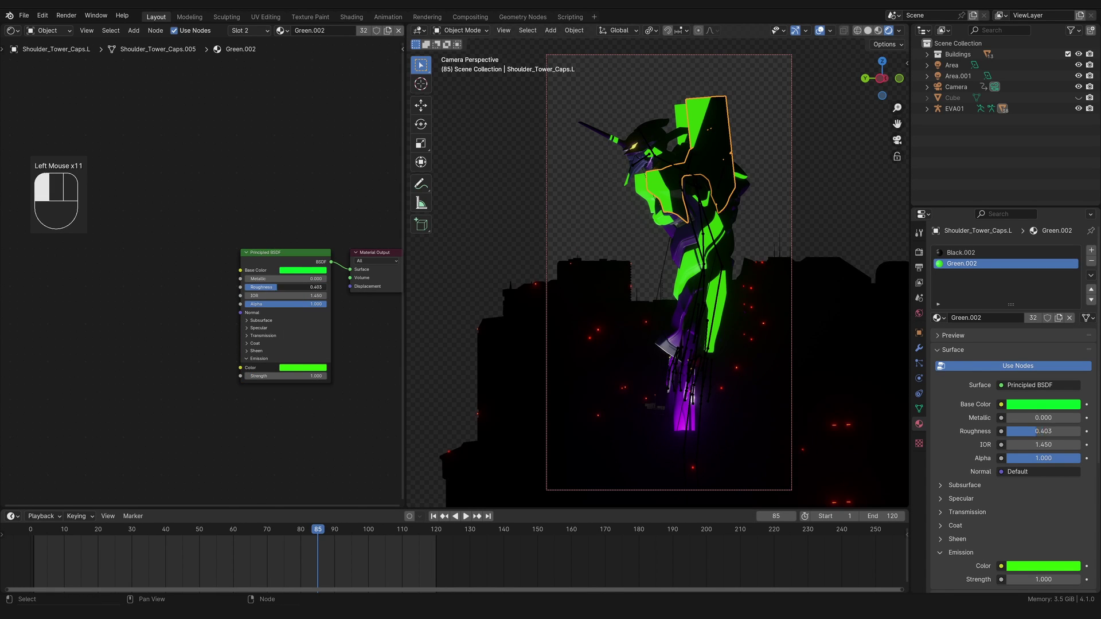
# Set the end distance of the render volumetrics to 1000 m.
pyautogui.click(1033, 452)
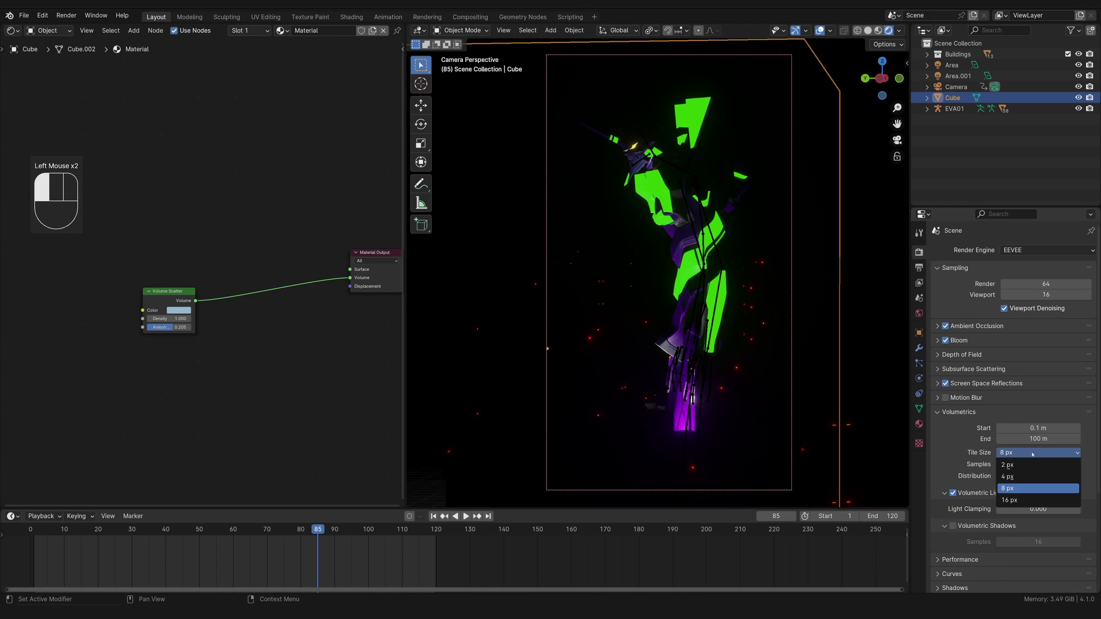
pyautogui.write('1000')
pyautogui.press('Return')
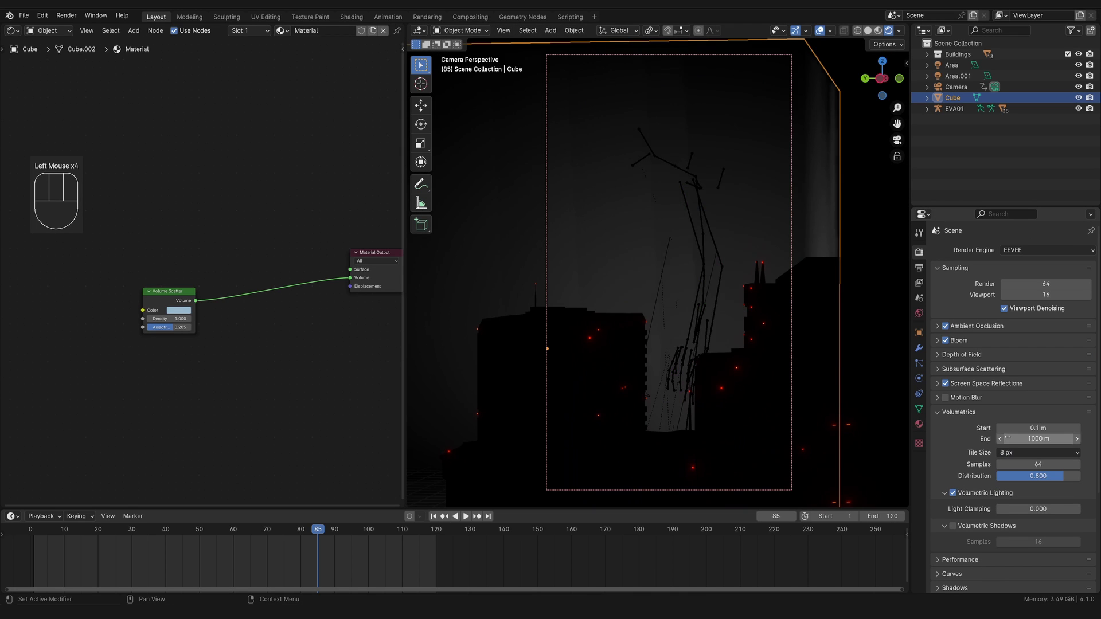
# Try densities of 0.1 and 0.05 on the cube's Volume Scatter node.
pyautogui.click(181, 319)
pyautogui.write('0.1')
pyautogui.press('Return')
pyautogui.click(179, 320)
pyautogui.write('0.')
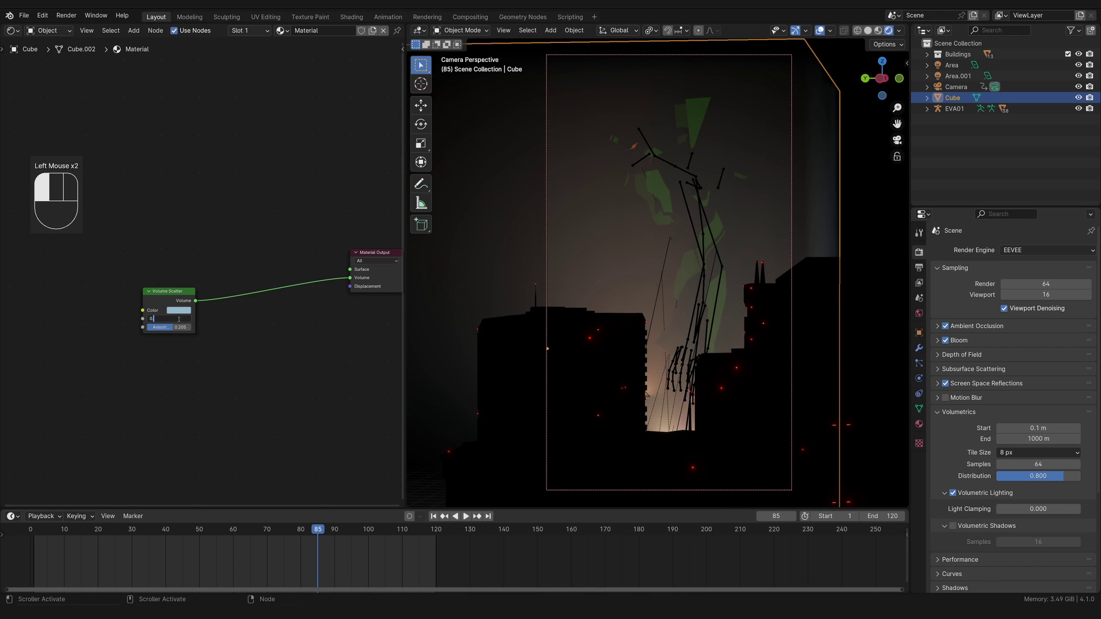
pyautogui.write('05')
pyautogui.press('Return')
# Lower the Volume Scatter anisotropy to a negative value and set its density to 0.012.
pyautogui.moveTo(179, 328); pyautogui.dragTo(161, 328)
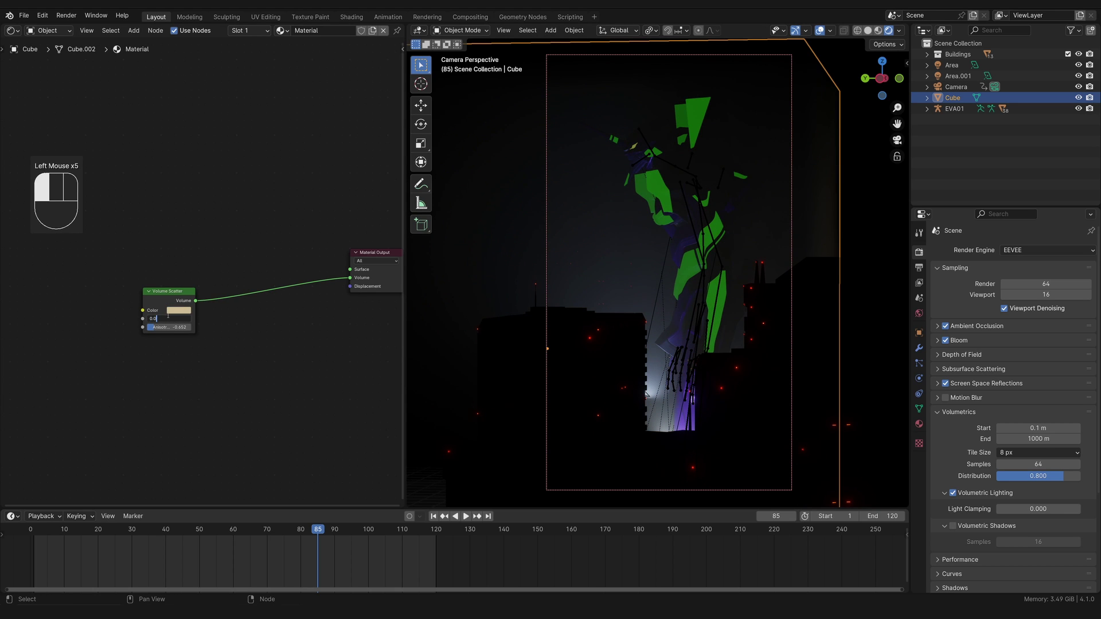
pyautogui.write('12')
pyautogui.press('Return')
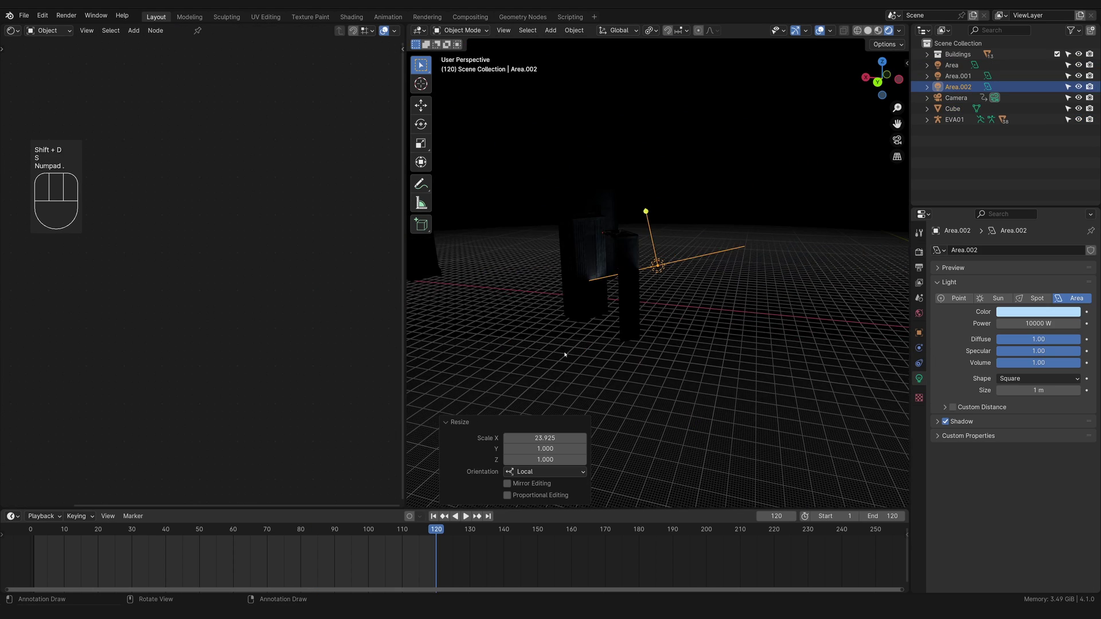
# Rotate the duplicated, stretched area light, including about the Z axis, and move it to the base of a building.
pyautogui.press('r')
pyautogui.moveTo(746, 298); pyautogui.dragTo(711, 410, button='middle')
pyautogui.press('r')
pyautogui.press('g')
pyautogui.press('r')
pyautogui.press('z')
pyautogui.click(711, 373)
pyautogui.press('g')
pyautogui.click(704, 329)
# Shorten the area light along its local X axis and adjust its height and rotation beside the building.
pyautogui.press('s')
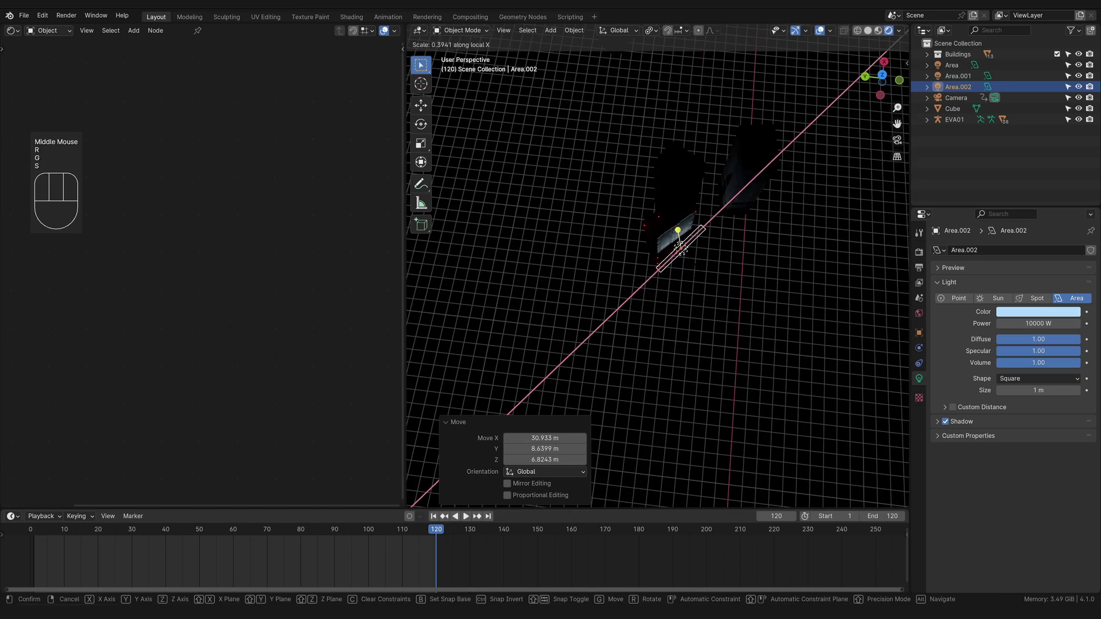
pyautogui.click(695, 265)
pyautogui.moveTo(695, 299); pyautogui.dragTo(711, 246, button='middle')
pyautogui.press('g')
pyautogui.press('z')
pyautogui.click(717, 276)
pyautogui.press('r')
pyautogui.click(740, 327)
# Tilt the area light with trackball rotation so it shines onto the building's facade.
pyautogui.moveTo(737, 324); pyautogui.dragTo(826, 317, button='middle')
pyautogui.press('r')
pyautogui.press('r')
pyautogui.rightClick(697, 291)
pyautogui.press('r')
pyautogui.press('r')
pyautogui.click(799, 273)
pyautogui.press('r')
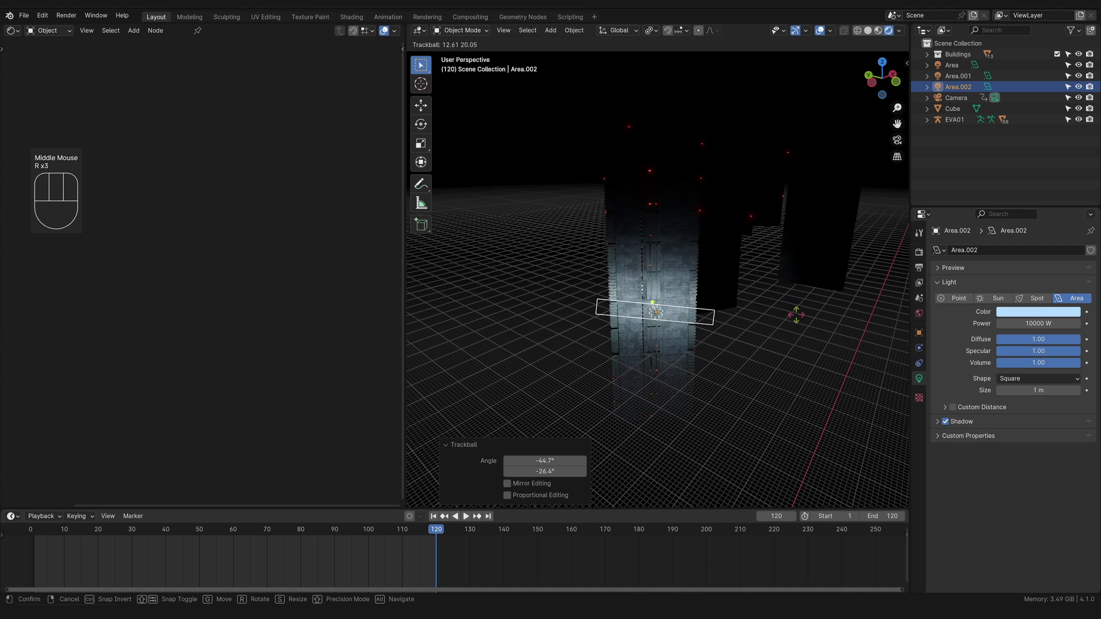
pyautogui.click(797, 315)
# Give the area light a more saturated blue color and raise it about 27 m along the Z axis.
pyautogui.click(1038, 311)
pyautogui.press('KP_0')
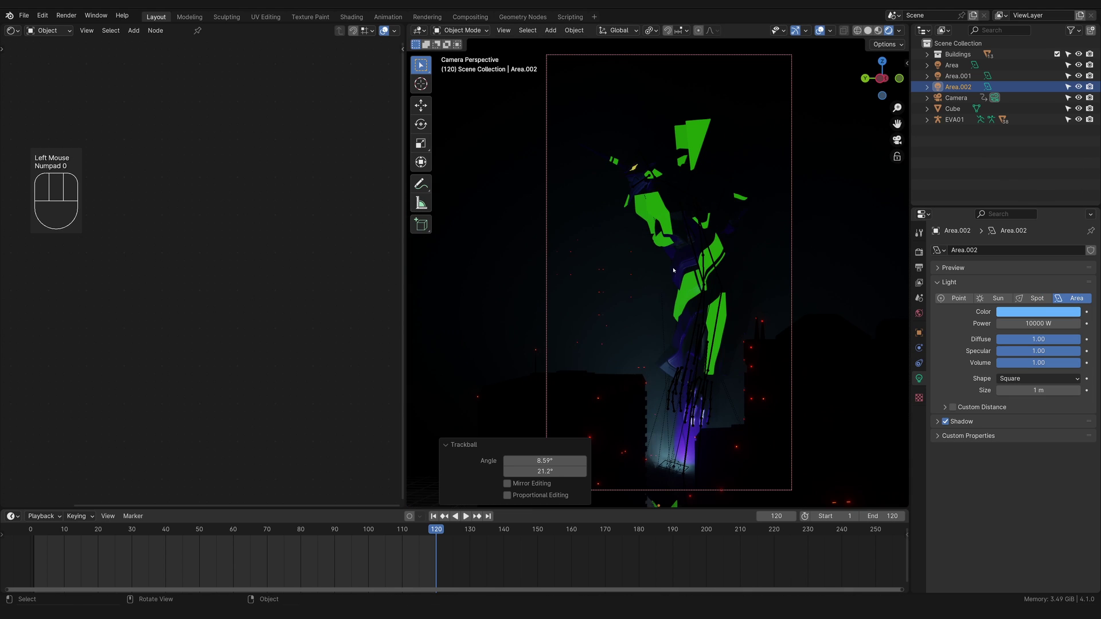
pyautogui.press('g')
pyautogui.press('z')
pyautogui.click(628, 435)
pyautogui.press('KP_0')
pyautogui.scroll(-2, 628, 425)
pyautogui.keyDown('shift'); pyautogui.moveTo(628, 395); pyautogui.dragTo(616, 436, button='middle'); pyautogui.keyUp('shift')
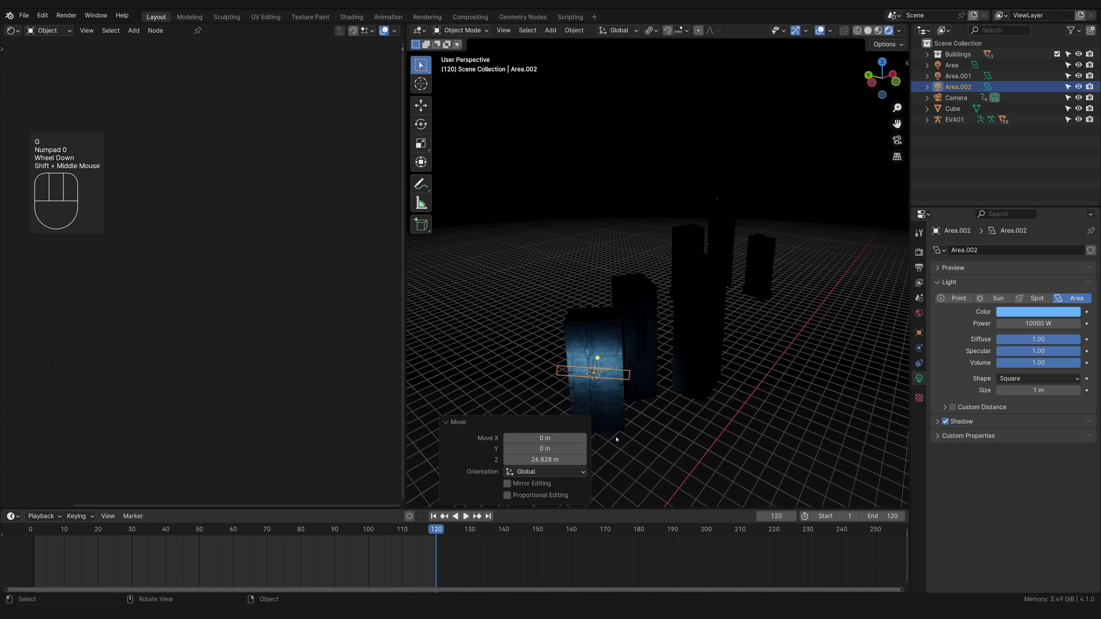
# Duplicate the blue area light, place the copy in front of the taller neighboring tower, and adjust its height.
pyautogui.hotkey('shift', 'd')
pyautogui.click(706, 332)
pyautogui.press('g')
pyautogui.press('x')
pyautogui.press('x')
pyautogui.click(707, 337)
pyautogui.press('g')
pyautogui.press('z')
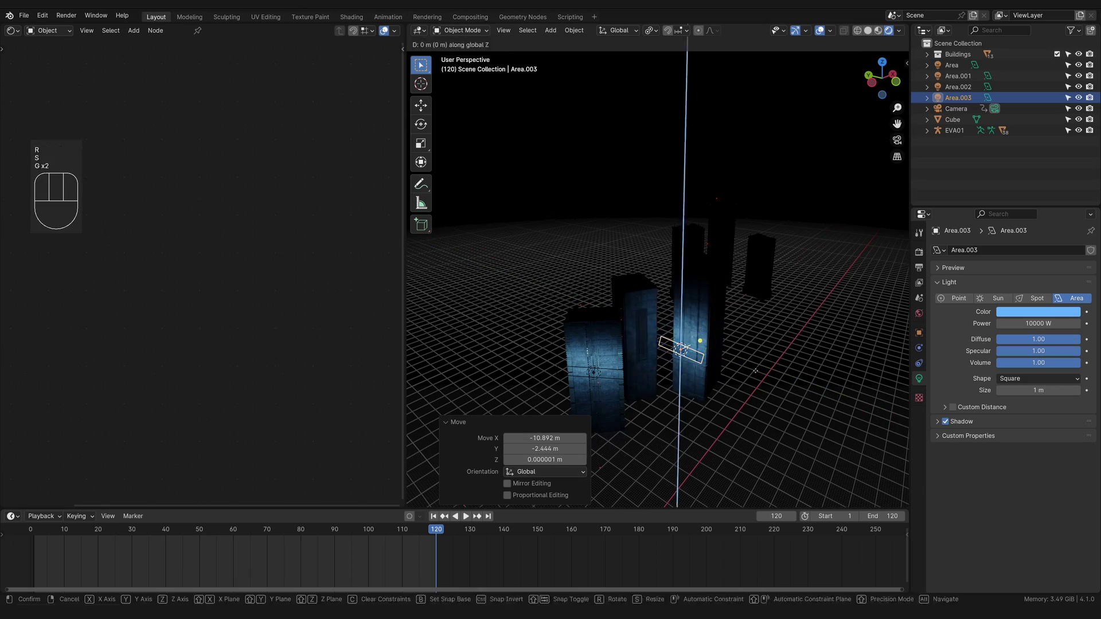
pyautogui.click(711, 355)
# Move the copied light along the ground plane to the distant group of buildings.
pyautogui.press('KP_0')
pyautogui.press('g')
pyautogui.click(727, 382)
pyautogui.press('KP_0')
pyautogui.keyDown('shift'); pyautogui.moveTo(727, 383); pyautogui.dragTo(702, 430, button='middle'); pyautogui.keyUp('shift')
pyautogui.press('g')
pyautogui.hotkey('shift', 'z')
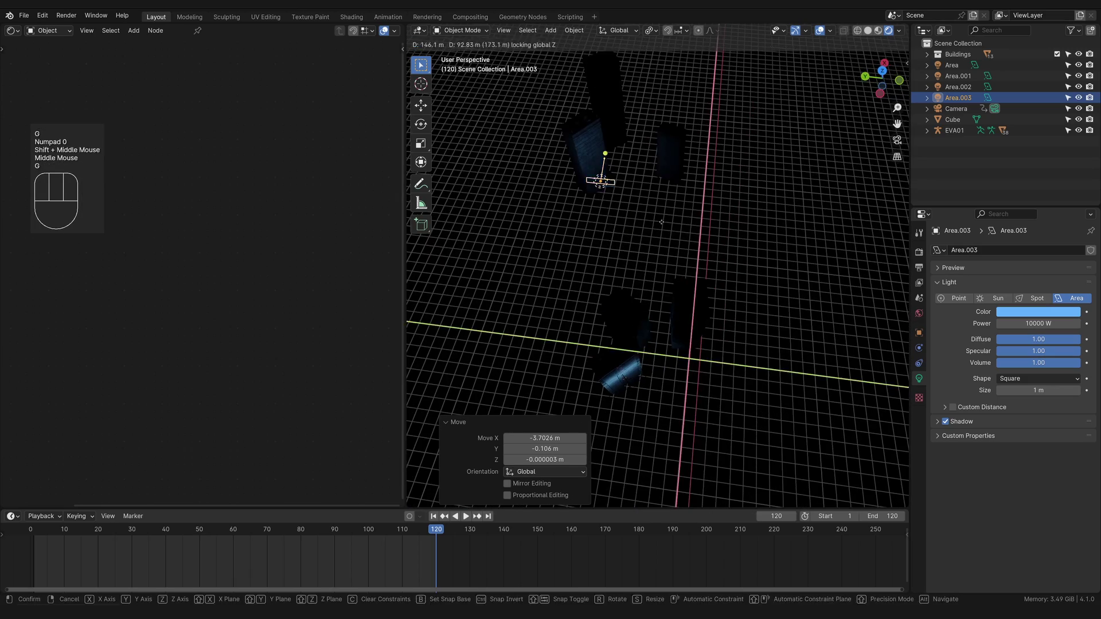
pyautogui.click(609, 180)
# Rotate the copied light about the Z axis and shift it beside the distant building.
pyautogui.press('r')
pyautogui.press('z')
pyautogui.click(656, 183)
pyautogui.press('KP_Decimal')
pyautogui.click(679, 183)
# Align the copied light with the distant building's facade by rotating it and moving it along the ground plane.
pyautogui.moveTo(679, 182); pyautogui.dragTo(757, 179, button='middle')
pyautogui.press('r')
pyautogui.press('g')
pyautogui.hotkey('shift', 'z')
pyautogui.press('r')
pyautogui.press('r')
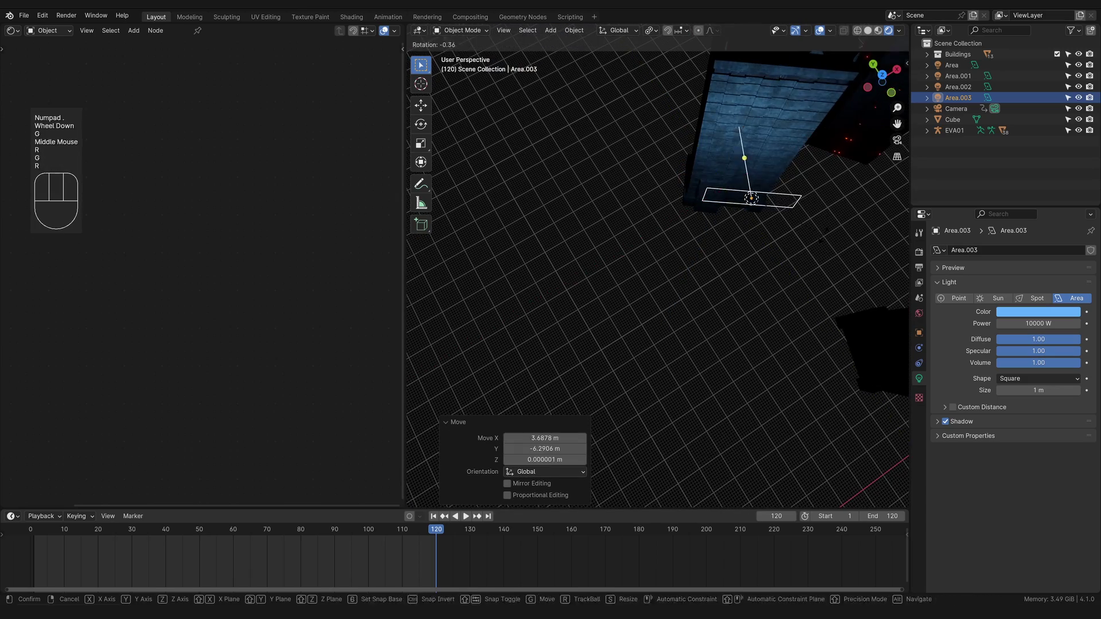
pyautogui.press('g')
pyautogui.hotkey('shift', 'z')
# Lower the copied light about 2 m and move it about 17 m along the ground plane from the camera view.
pyautogui.press('g')
pyautogui.press('z')
pyautogui.press('KP_0')
pyautogui.press('g')
pyautogui.hotkey('shift', 'z')
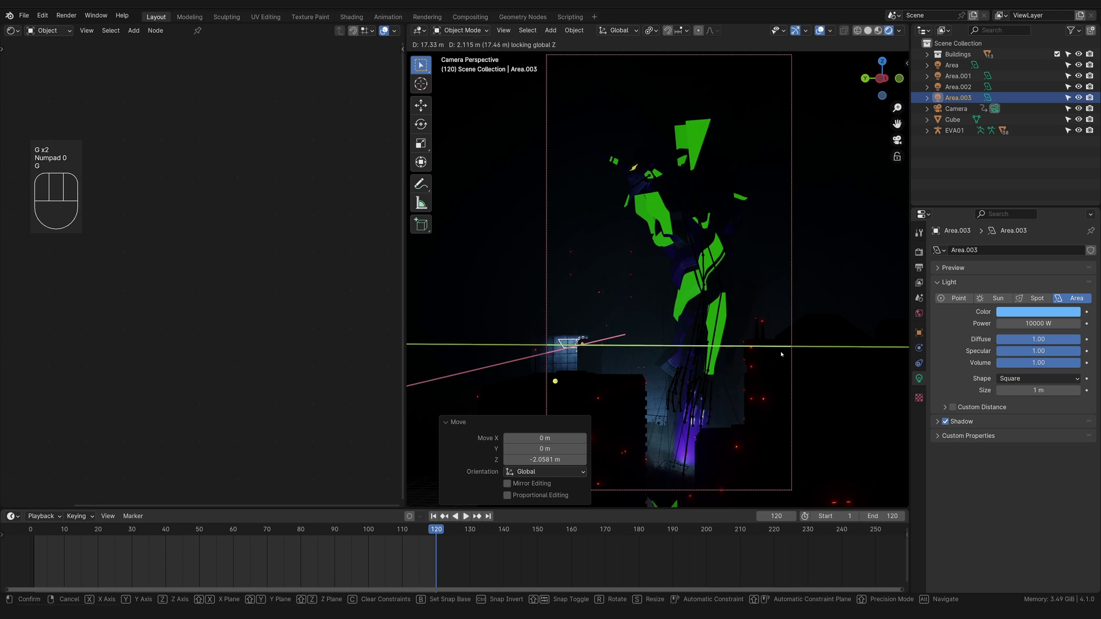
pyautogui.click(786, 346)
# Duplicate the area light, place the copy at the base of the next distant tower, and rotate it about the Z axis.
pyautogui.press('KP_0')
pyautogui.keyDown('shift'); pyautogui.moveTo(811, 287); pyautogui.dragTo(577, 339, button='middle'); pyautogui.keyUp('shift')
pyautogui.scroll(-2, 688, 321)
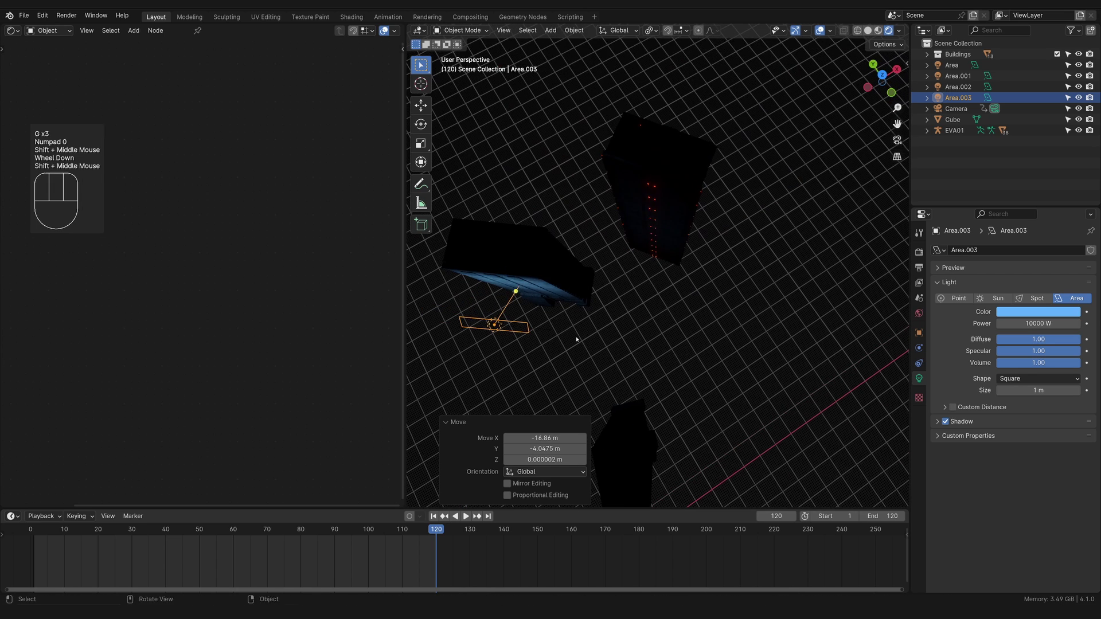
pyautogui.hotkey('shift', 'd')
pyautogui.hotkey('shift', 'z')
pyautogui.click(730, 280)
pyautogui.press('r')
pyautogui.press('z')
pyautogui.press('g')
pyautogui.hotkey('shift', 'z')
pyautogui.click(712, 302)
# Change the new light's color to cyan and adjust its position vertically and along the ground plane.
pyautogui.click(1031, 312)
pyautogui.moveTo(1027, 273); pyautogui.dragTo(1021, 273)
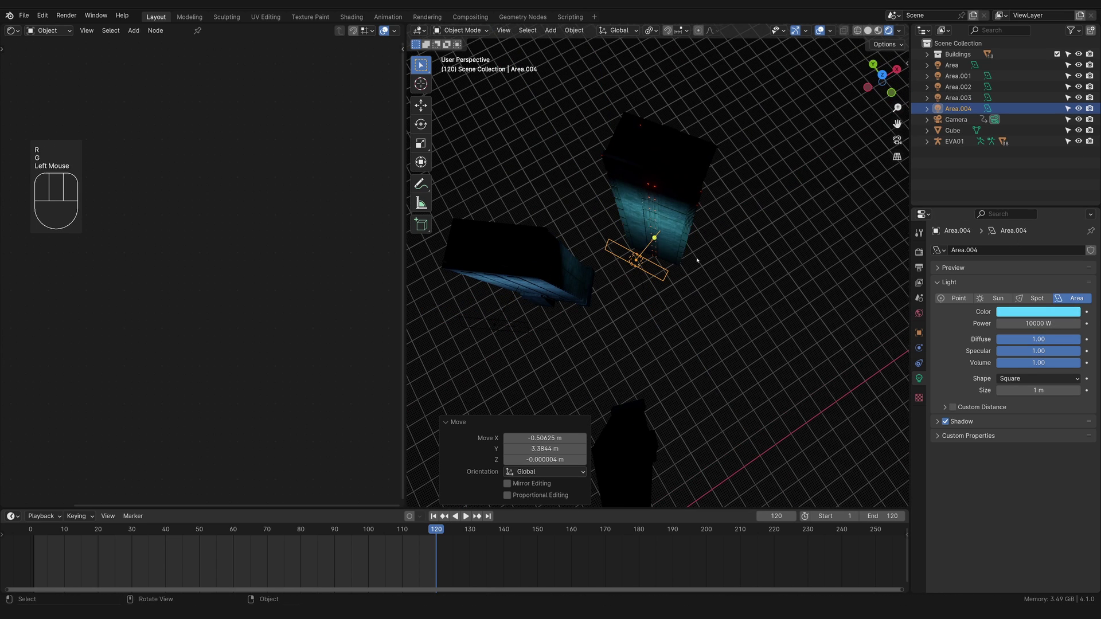
pyautogui.press('KP_0')
pyautogui.press('g')
pyautogui.press('z')
pyautogui.click(753, 310)
pyautogui.press('g')
pyautogui.hotkey('shift', 'z')
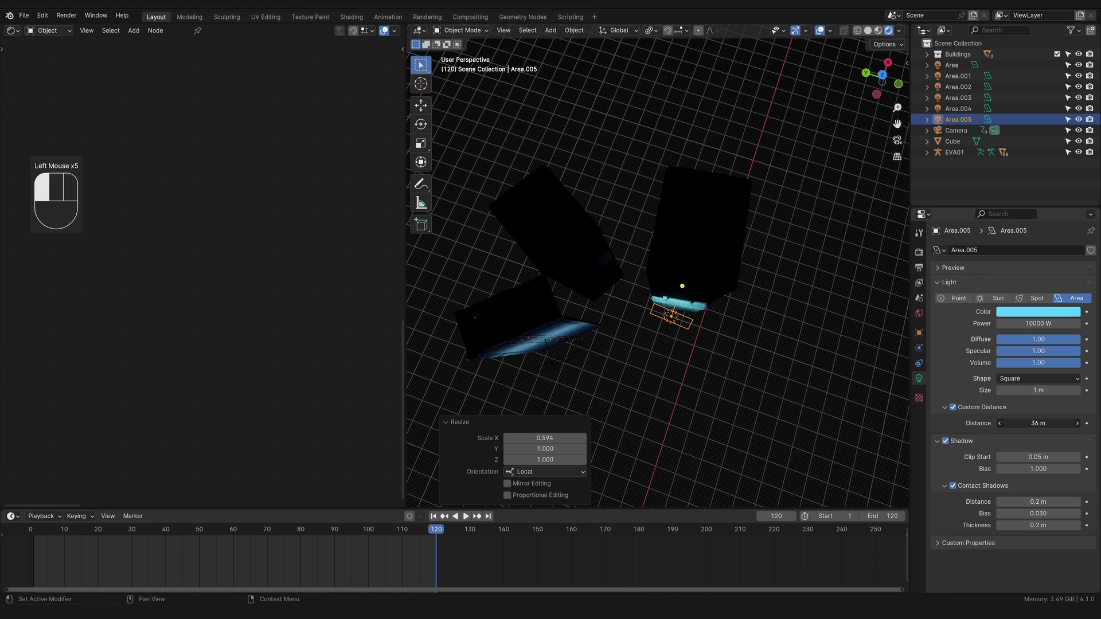
# Reposition the cyan area light from the camera view by moving it vertically, rotating it about the Z axis, and shifting it along the ground plane.
pyautogui.moveTo(669, 315); pyautogui.dragTo(757, 364, button='middle')
pyautogui.press('KP_0')
pyautogui.press('g')
pyautogui.press('z')
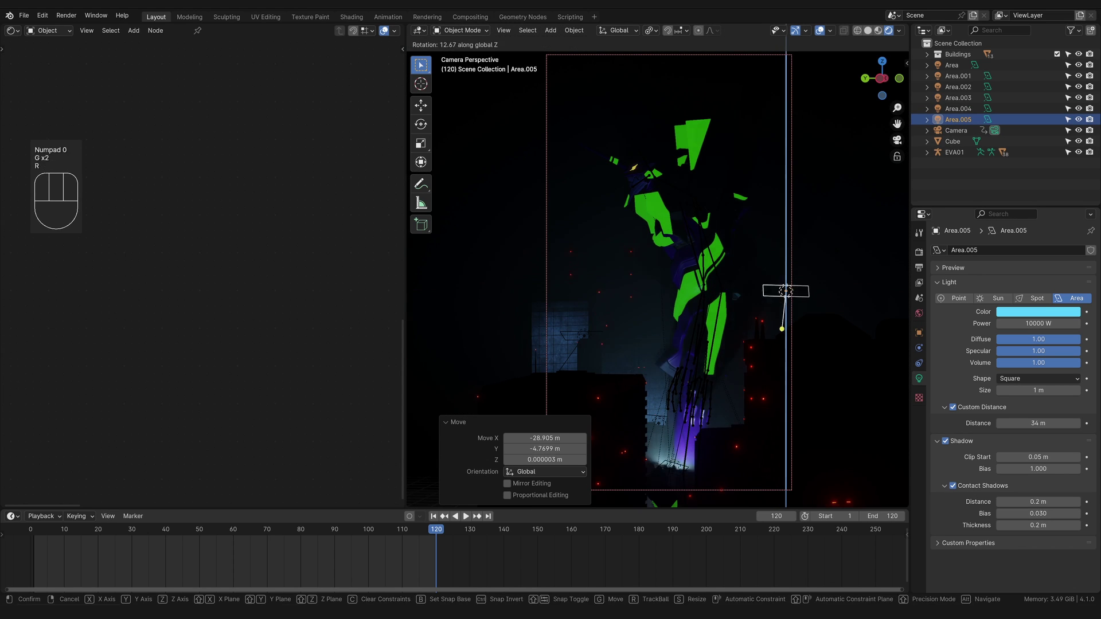
pyautogui.click(836, 246)
pyautogui.press('g')
pyautogui.hotkey('shift', 'z')
pyautogui.click(840, 254)
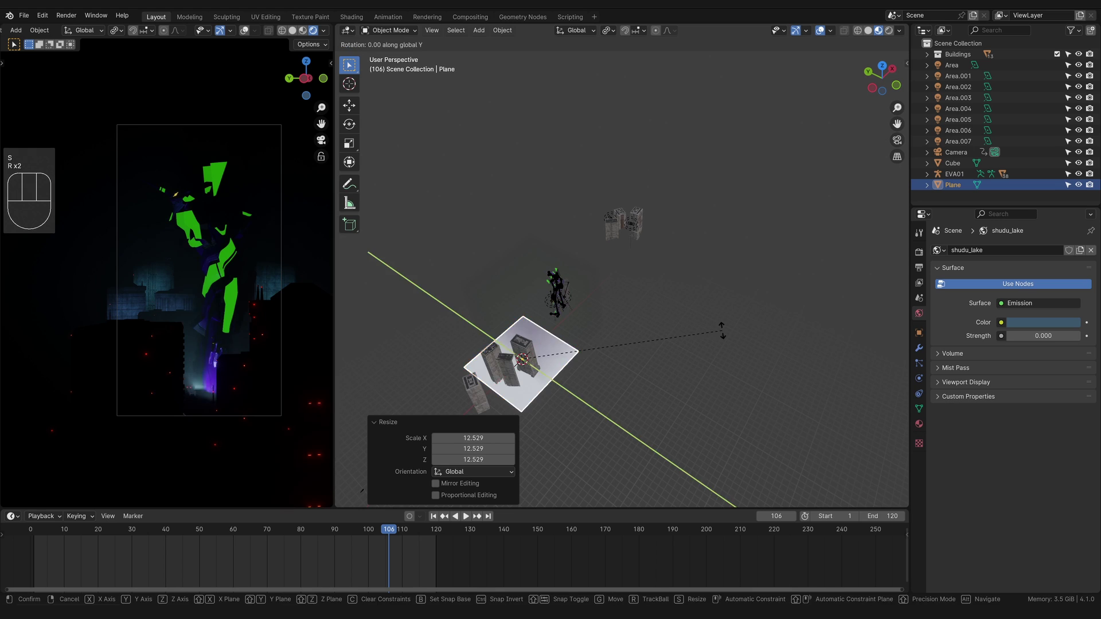
# Rotate the new plane 90° about the Y axis and move it along the ground plane behind the distant towers.
pyautogui.write('90')
pyautogui.press('Return')
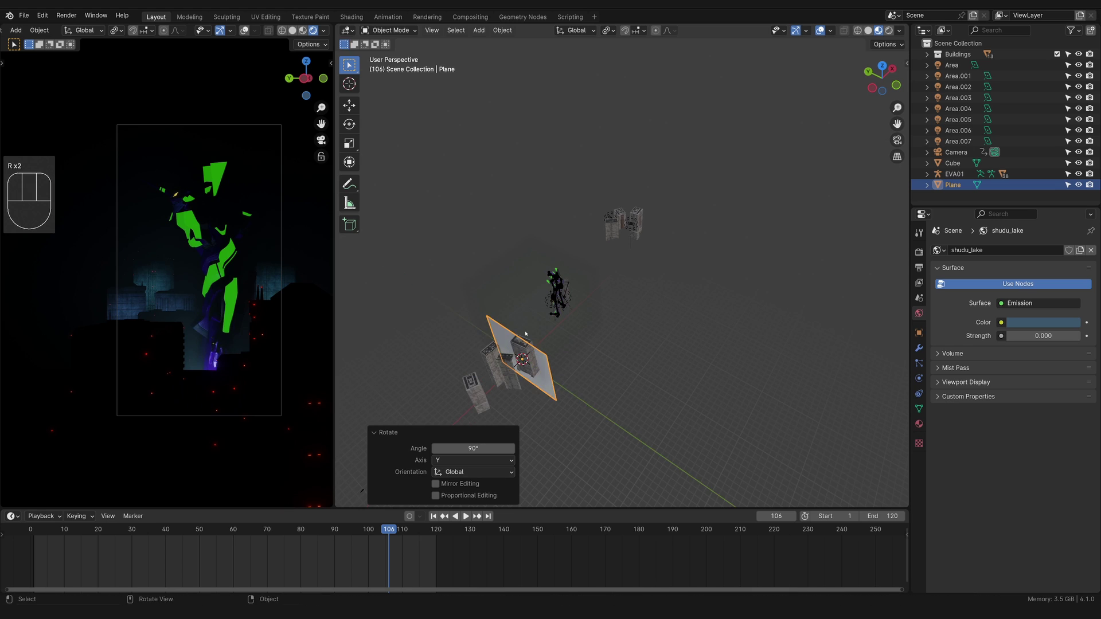
pyautogui.press('g')
pyautogui.hotkey('shift', 'z')
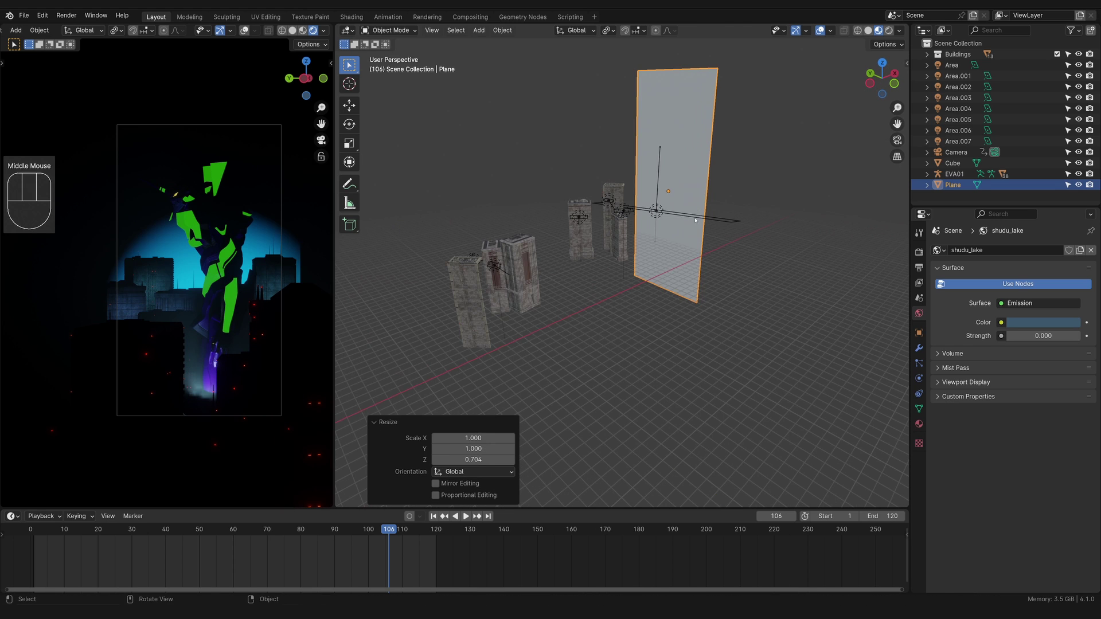
# Add vertical loop cuts across the upright backdrop plane and lower its row of top vertices along Z.
pyautogui.press('Tab')
pyautogui.moveTo(676, 81); pyautogui.dragTo(700, 91, button='middle')
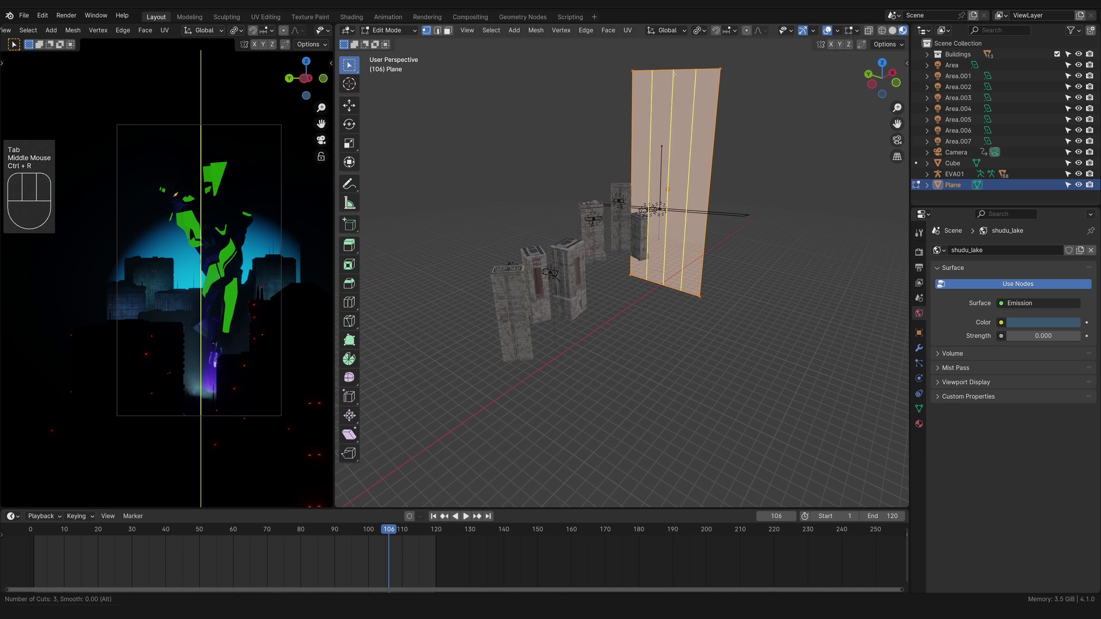
pyautogui.scroll(3, 673, 74)
pyautogui.click(674, 74)
pyautogui.moveTo(730, 98); pyautogui.dragTo(620, 56)
pyautogui.press('g')
pyautogui.press('z')
pyautogui.click(697, 191)
# Shift individual top vertices of the backdrop plane into an uneven mountain ridge, then adjust the height of the whole ridge along Z.
pyautogui.press('g')
pyautogui.press('z')
pyautogui.click(685, 189)
pyautogui.press('g')
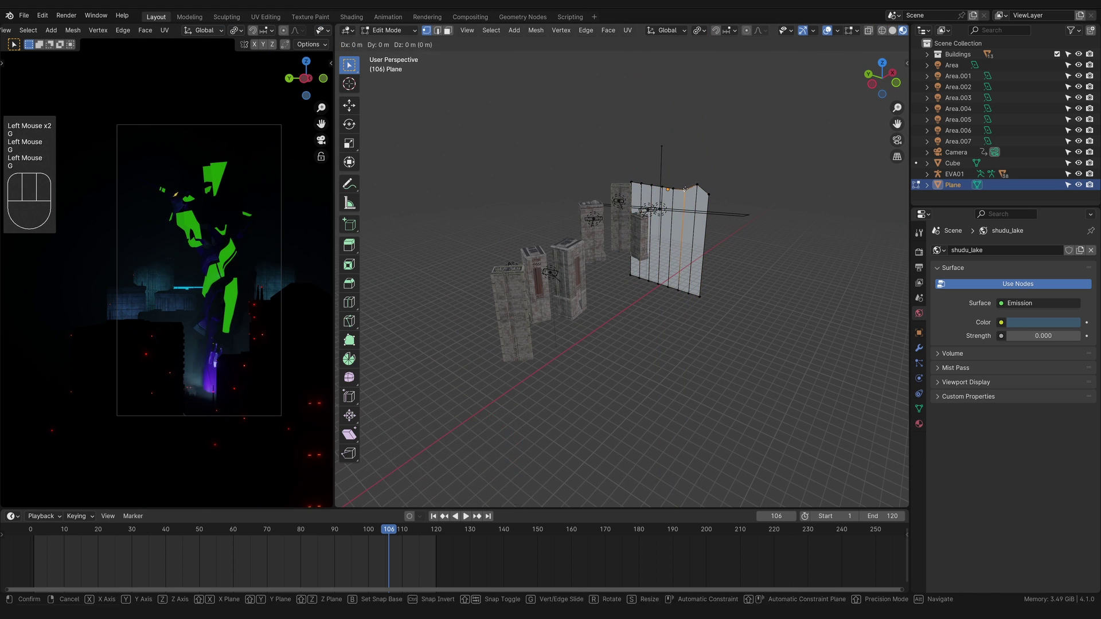
pyautogui.click(632, 181)
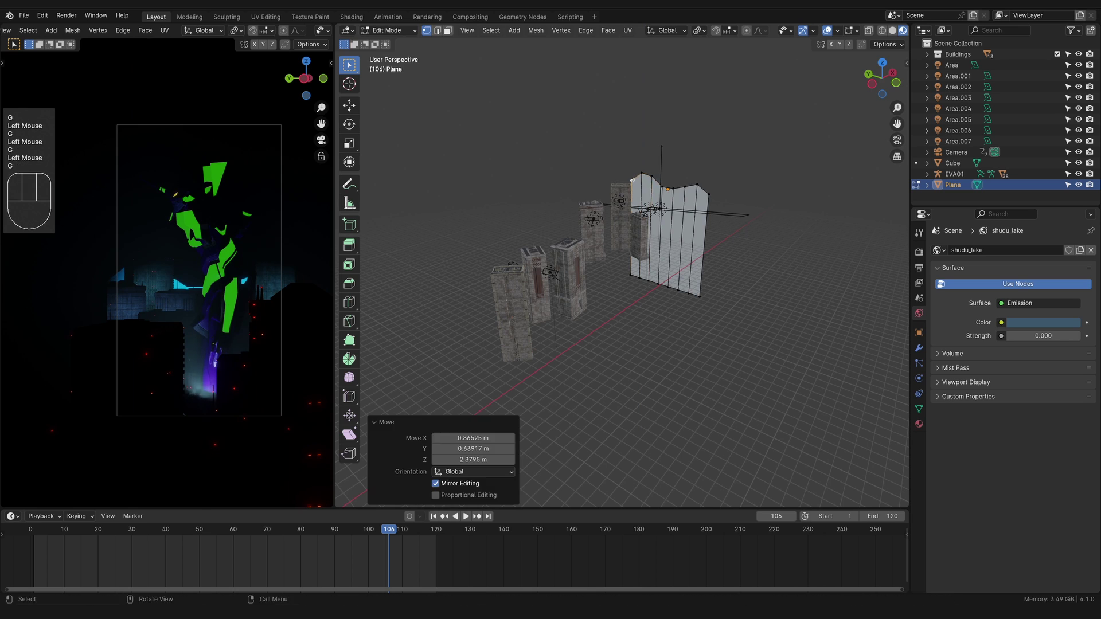
pyautogui.moveTo(615, 140); pyautogui.dragTo(787, 213)
pyautogui.press('g')
pyautogui.press('z')
pyautogui.click(786, 198)
# Select the ridge's peak vertices, bevel them with a vertex bevel, and leave mesh editing.
pyautogui.moveTo(720, 158); pyautogui.dragTo(690, 174)
pyautogui.keyDown('shift'); pyautogui.moveTo(650, 150); pyautogui.dragTo(633, 161); pyautogui.keyUp('shift')
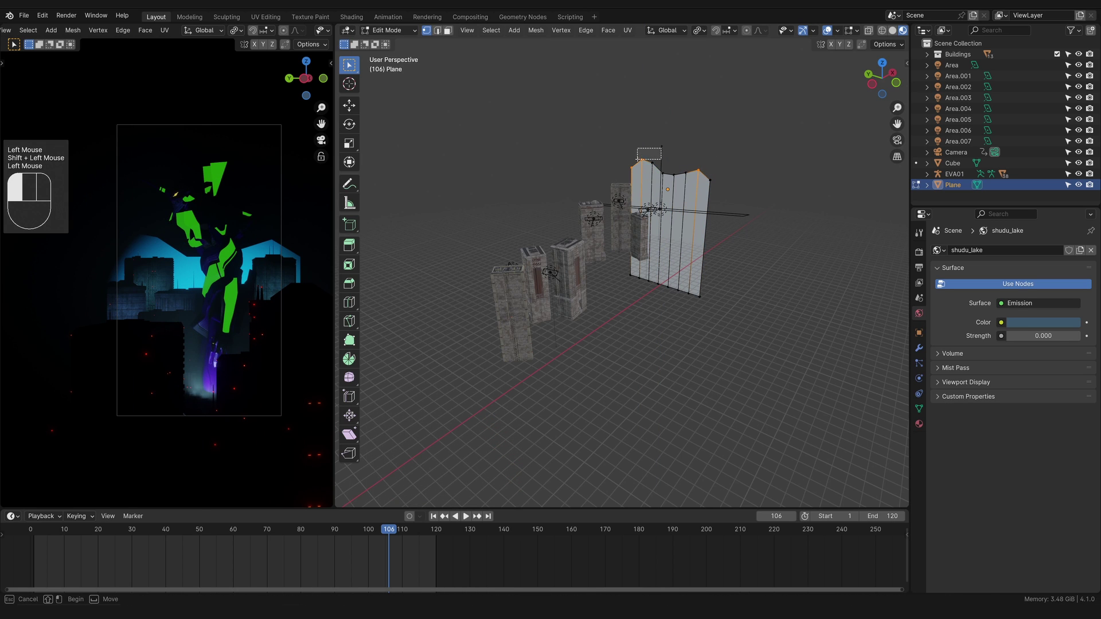
pyautogui.click(752, 165)
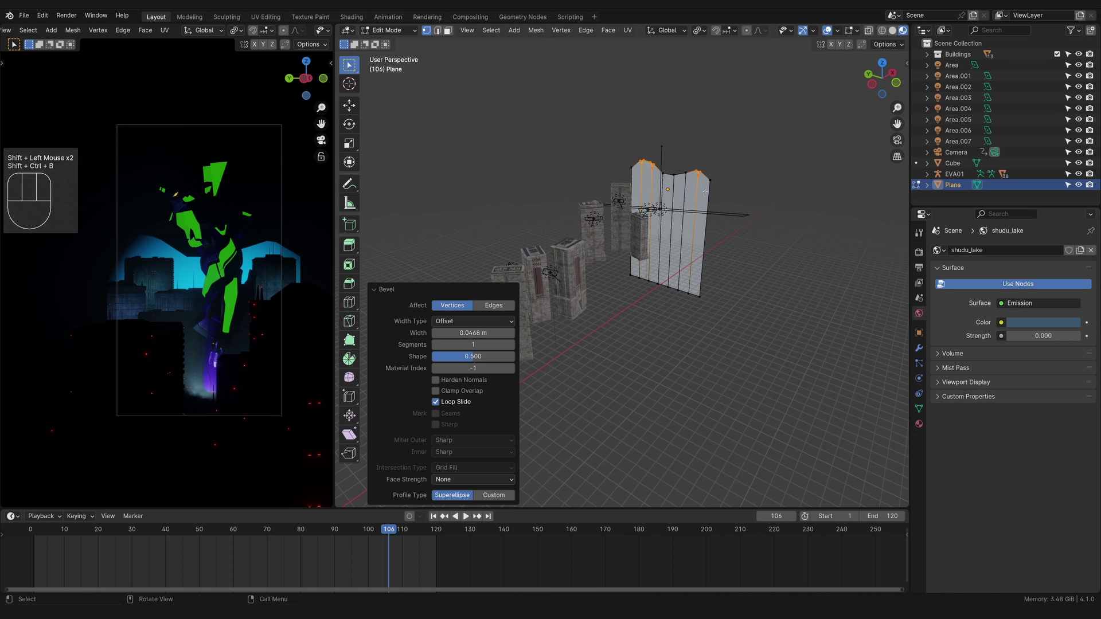
pyautogui.press('Tab')
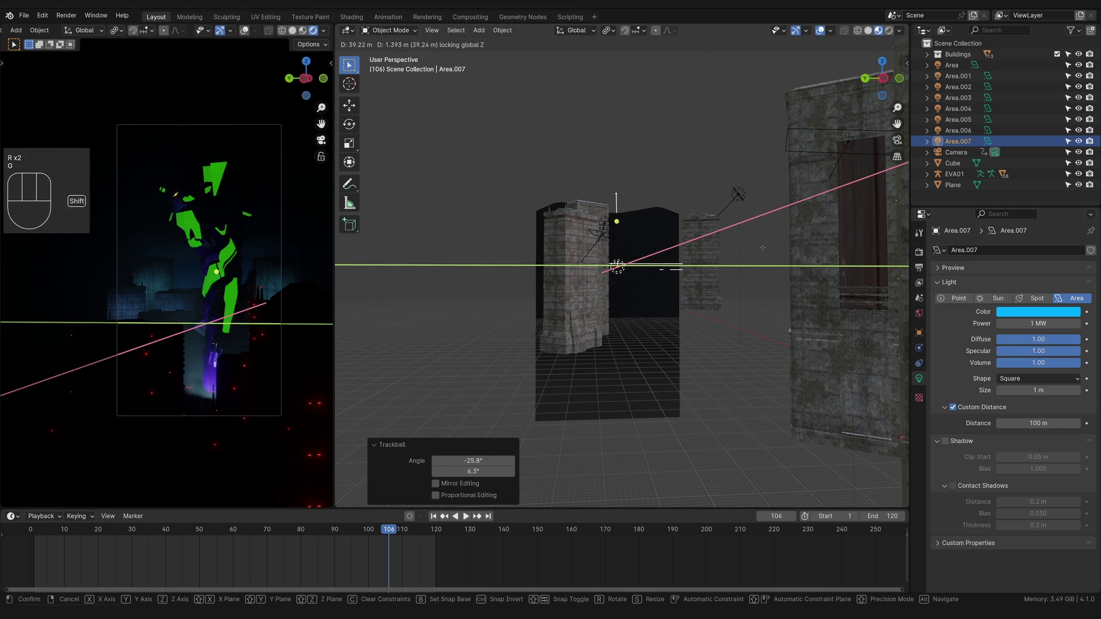
# Move the 1 MW blue area light about 26 m along the ground plane toward the ridge and widen it along its local X axis.
pyautogui.click(763, 247)
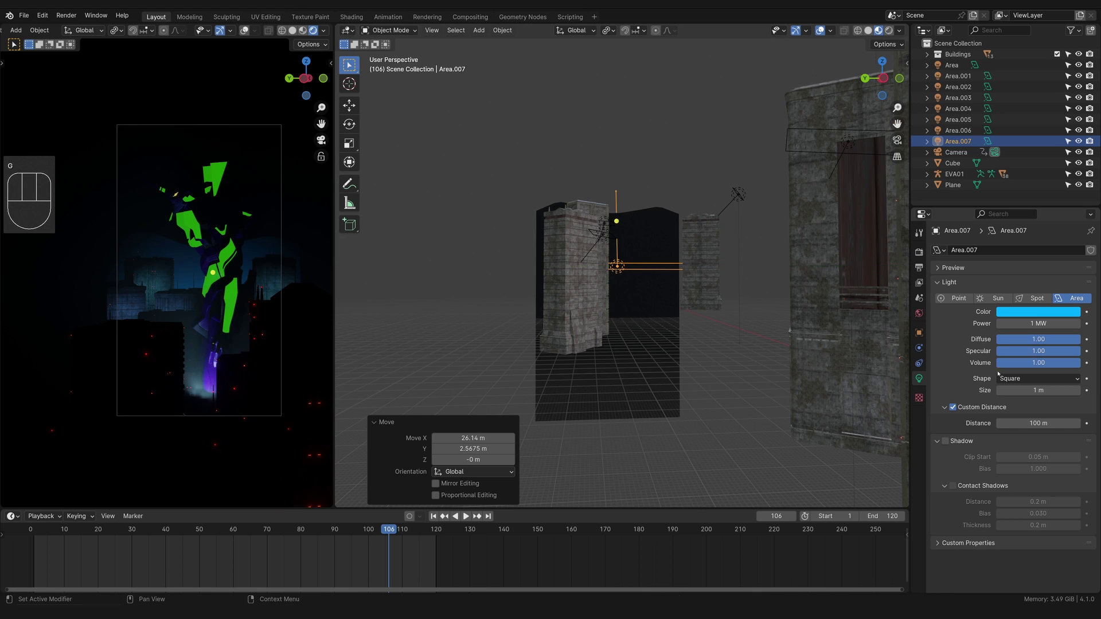
pyautogui.moveTo(717, 321); pyautogui.dragTo(658, 285, button='middle')
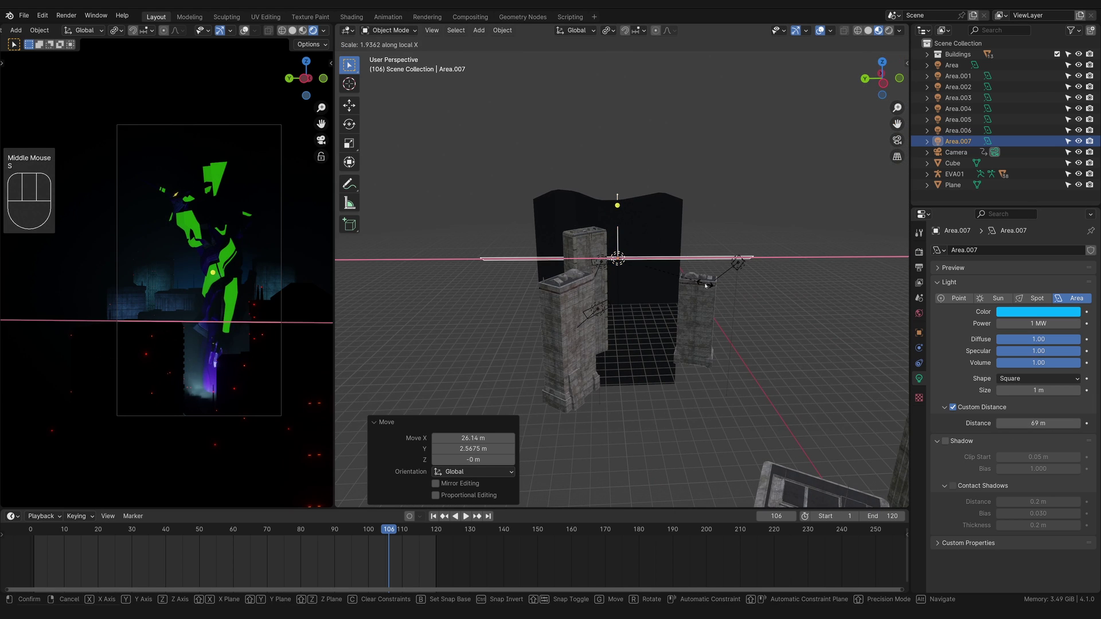
pyautogui.moveTo(746, 321); pyautogui.dragTo(681, 315, button='middle')
pyautogui.press('g')
pyautogui.click(681, 308)
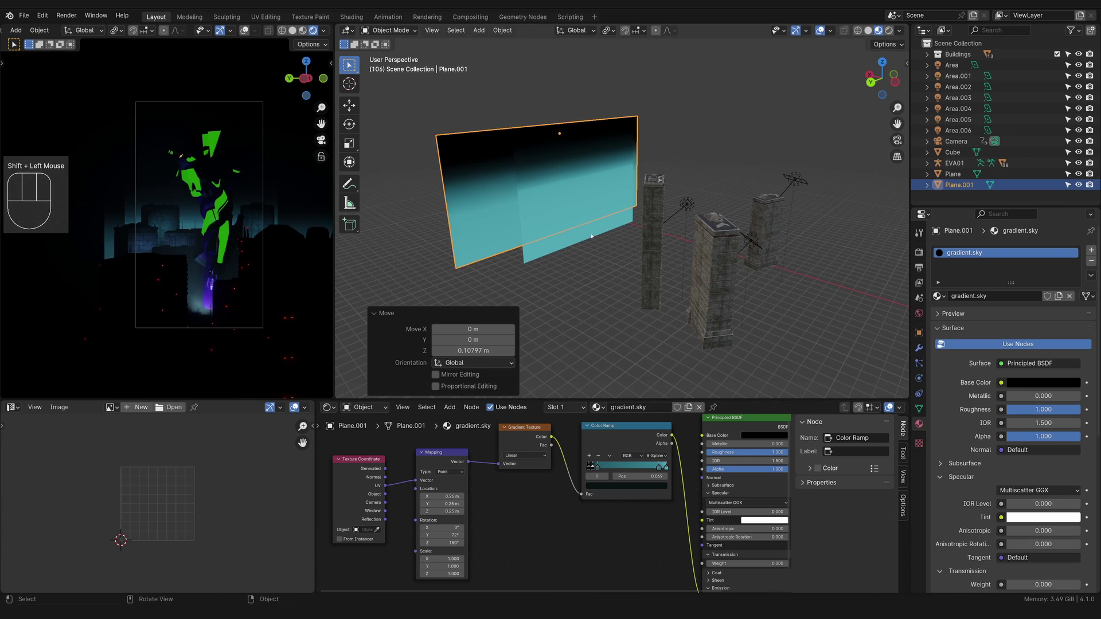
# Stretch the gradient sky plane along Z and move it about 93 m vertically behind the mountain ridge.
pyautogui.press('s')
pyautogui.press('z')
pyautogui.click(593, 362)
pyautogui.press('g')
pyautogui.press('z')
pyautogui.click(588, 273)
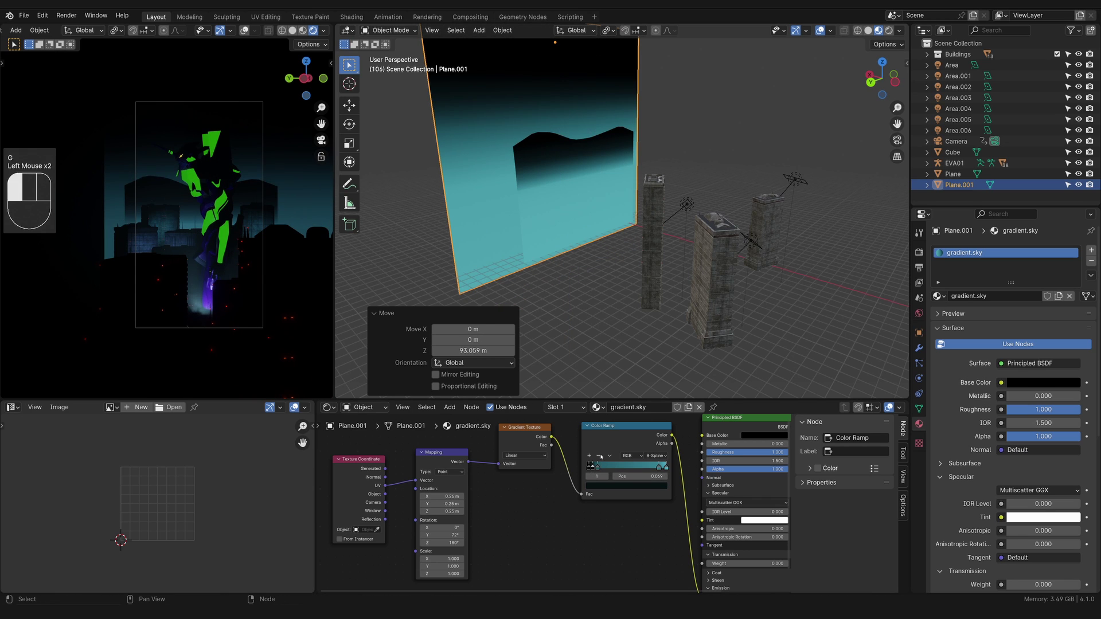
# Remove surplus color stops from the Color Ramp of the gradient.sky material.
pyautogui.click(600, 457)
pyautogui.click(598, 467)
pyautogui.click(599, 456)
pyautogui.click(659, 468)
pyautogui.click(598, 457)
# Recolor the sky's Color Ramp as a dark green to blue gradient and reposition its stops.
pyautogui.click(664, 481)
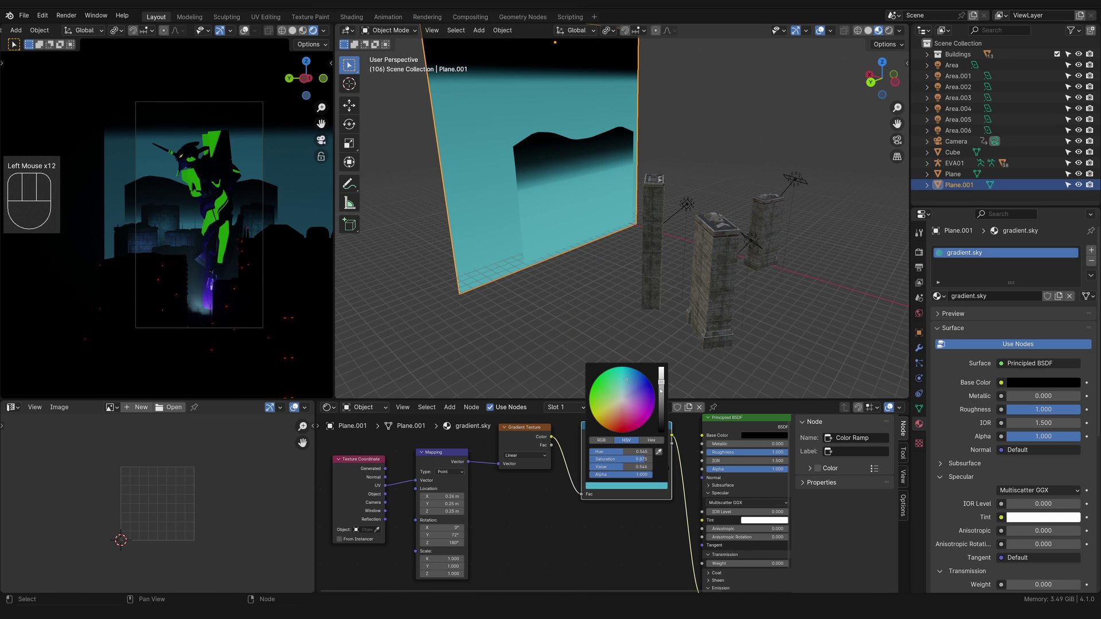
pyautogui.moveTo(626, 379)
pyautogui.mouseDown()
pyautogui.moveTo(658, 393)
pyautogui.moveTo(611, 368)
pyautogui.mouseUp()
pyautogui.click(612, 518)
pyautogui.click(600, 457)
pyautogui.click(602, 486)
pyautogui.moveTo(660, 396); pyautogui.dragTo(660, 422)
pyautogui.click(589, 468)
pyautogui.moveTo(590, 468)
pyautogui.mouseDown()
pyautogui.moveTo(610, 468)
pyautogui.moveTo(595, 468)
pyautogui.mouseUp()
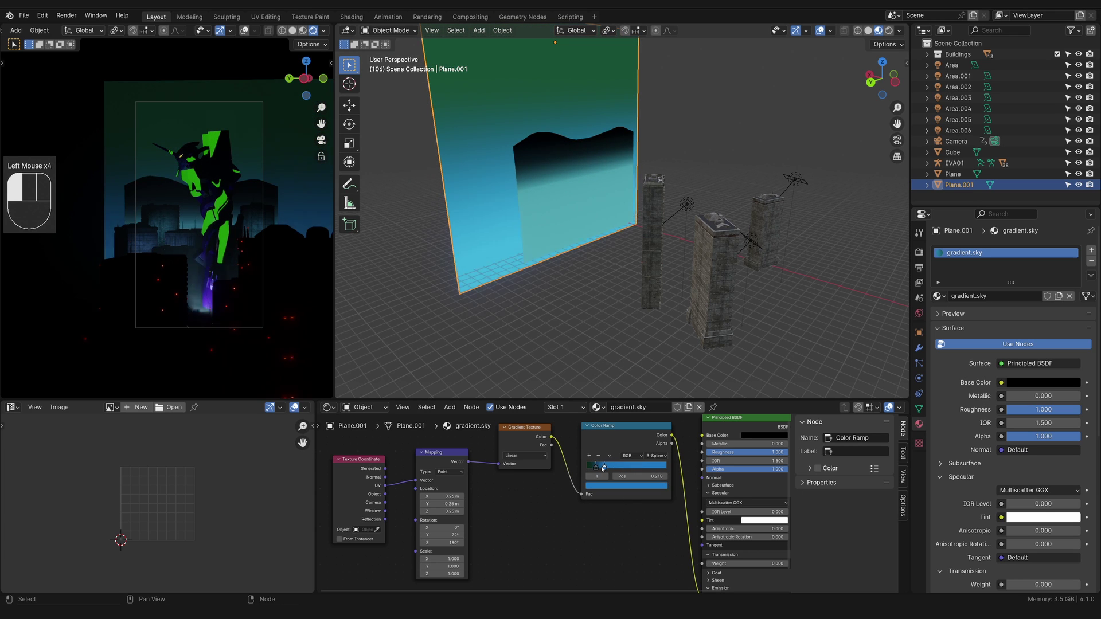
# Move the Principled BSDF and Material Output nodes aside and place the Noise Texture node above them in the sky material.
pyautogui.scroll(-2, 582, 485)
pyautogui.moveTo(582, 485); pyautogui.dragTo(698, 541)
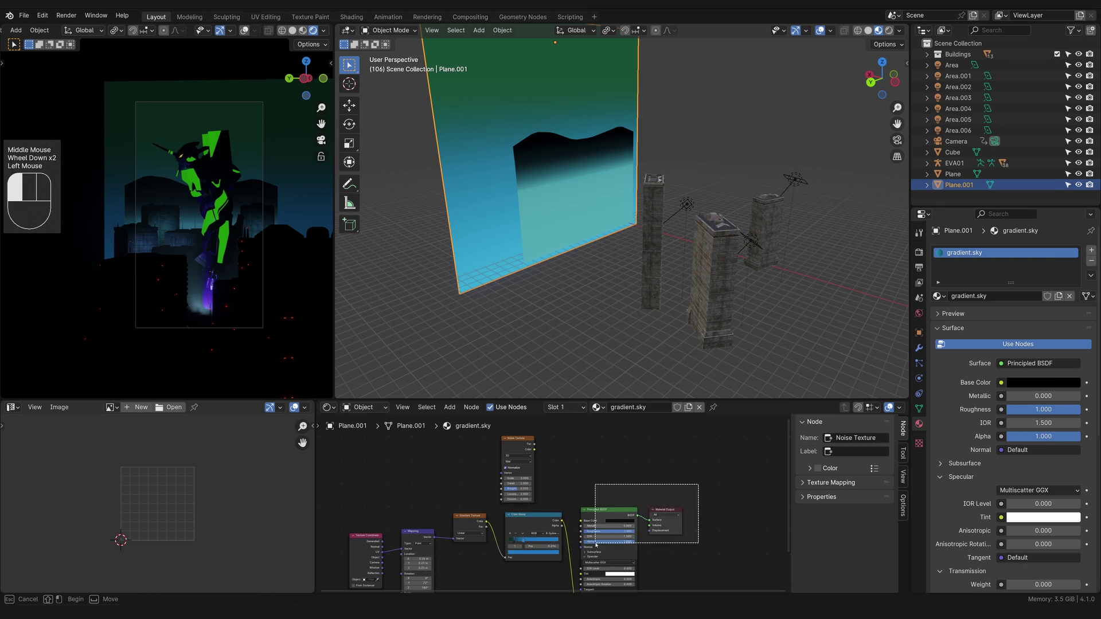
pyautogui.press('g')
pyautogui.click(748, 541)
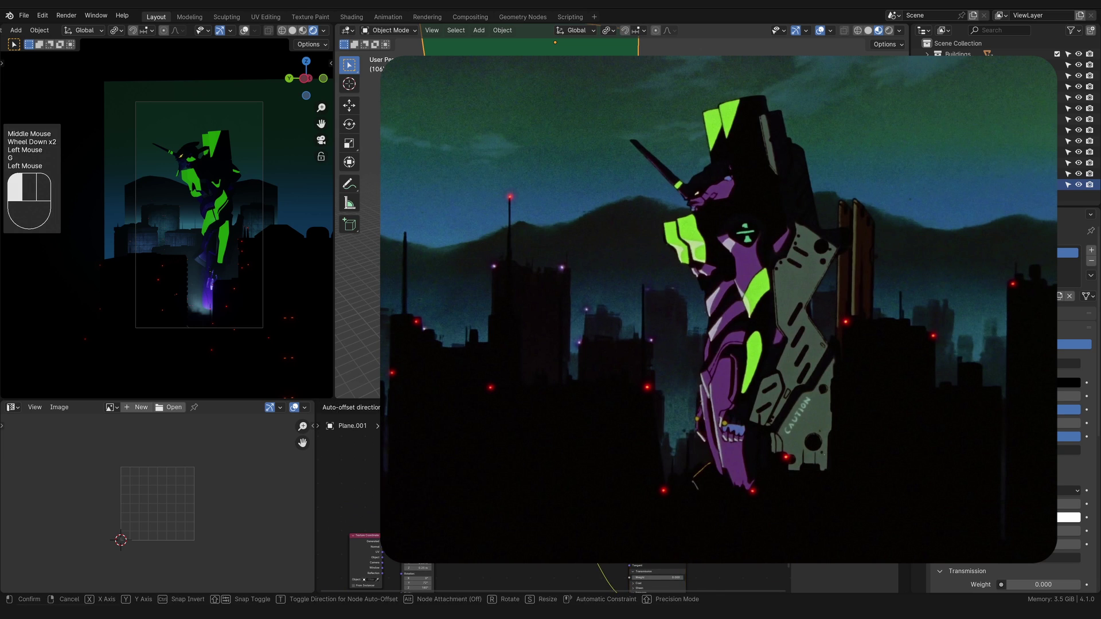
pyautogui.moveTo(613, 525); pyautogui.dragTo(558, 506, button='middle')
pyautogui.moveTo(558, 506); pyautogui.dragTo(568, 425)
pyautogui.moveTo(608, 476); pyautogui.dragTo(514, 525, button='middle')
pyautogui.click(478, 446)
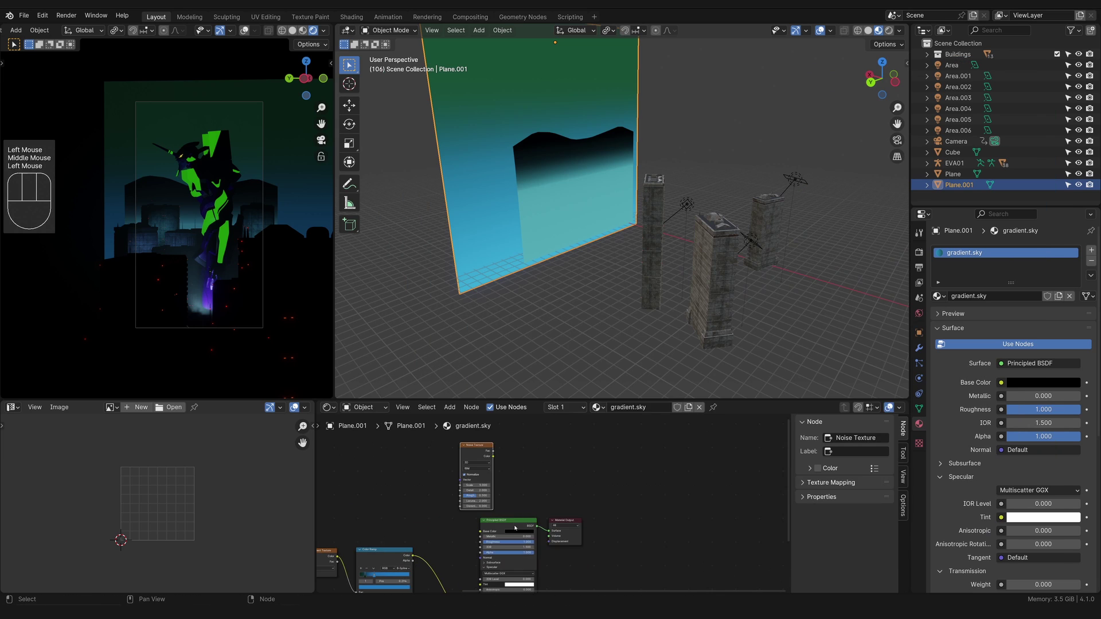
# Duplicate the sky's Principled BSDF, place the Noise Texture beside the copy, and connect the noise Fac to the copy's Base Color.
pyautogui.click(508, 520)
pyautogui.hotkey('shift', 'd')
pyautogui.click(530, 405)
pyautogui.moveTo(601, 457); pyautogui.dragTo(596, 407, button='middle')
pyautogui.hotkey('ctrl', 'space')
pyautogui.scroll(-1, 595, 404)
pyautogui.moveTo(428, 275); pyautogui.dragTo(480, 410, button='middle')
pyautogui.moveTo(332, 396); pyautogui.dragTo(271, 130)
pyautogui.moveTo(275, 137); pyautogui.dragTo(333, 287, button='middle')
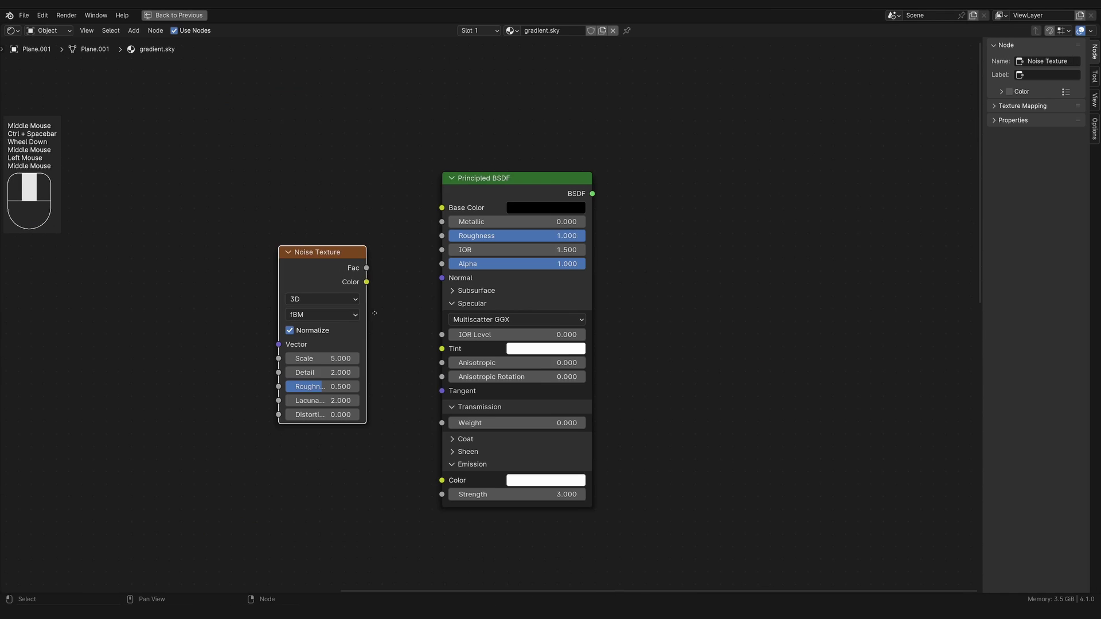
pyautogui.moveTo(369, 273); pyautogui.dragTo(443, 212)
# Combine both Principled BSDF nodes through a Mix Shader, move the Material Output beside it, and set the mix factor to 1.000.
pyautogui.scroll(-3, 580, 406)
pyautogui.keyDown('ctrl'); pyautogui.keyDown('shift'); pyautogui.moveTo(516, 399); pyautogui.dragTo(488, 541, button='right'); pyautogui.keyUp('shift'); pyautogui.keyUp('ctrl')
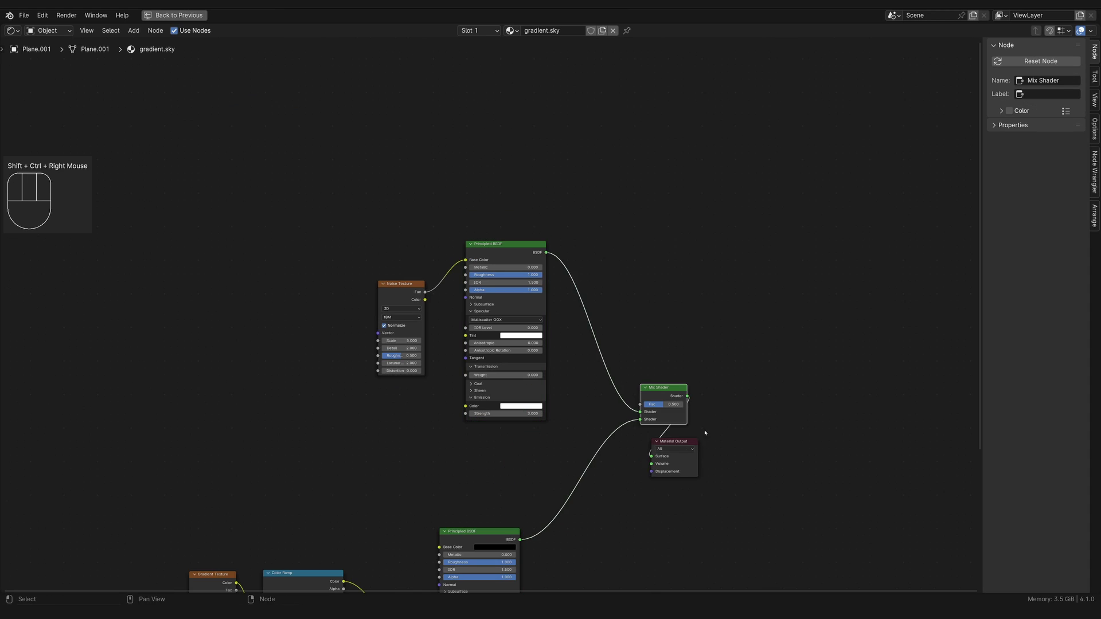
pyautogui.moveTo(679, 442); pyautogui.dragTo(761, 429)
pyautogui.moveTo(660, 404); pyautogui.dragTo(688, 404)
pyautogui.hotkey('ctrl', 'space')
# Drive the Mix Shader factor with the noise Color output, insert a Color Ramp on that link, and shift its dark stop toward the light end.
pyautogui.scroll(4, 597, 488)
pyautogui.moveTo(558, 499); pyautogui.dragTo(645, 507, button='middle')
pyautogui.scroll(2, 597, 488)
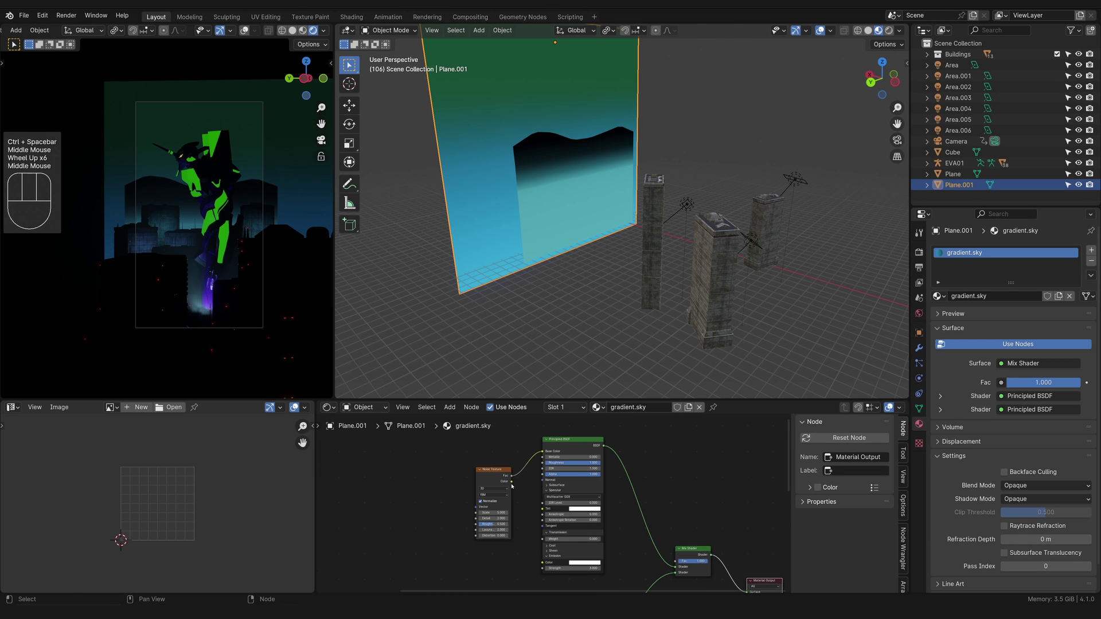
pyautogui.moveTo(512, 482); pyautogui.dragTo(675, 562)
pyautogui.hotkey('shift', 'a')
pyautogui.write('color r')
pyautogui.press('Return')
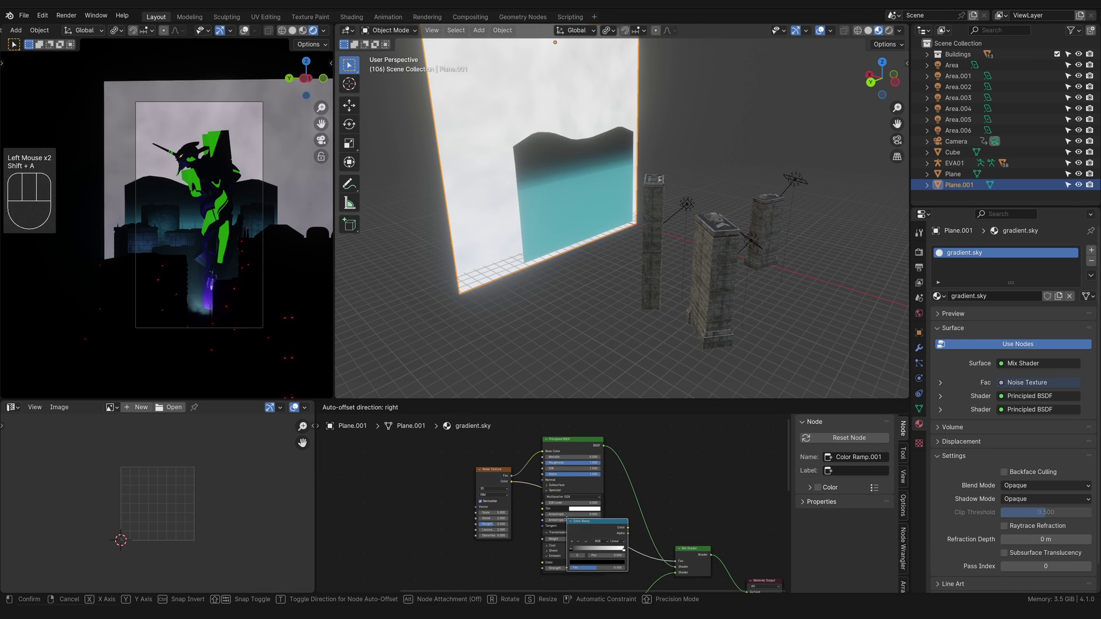
pyautogui.click(567, 520)
pyautogui.moveTo(571, 550); pyautogui.dragTo(617, 550)
# Add Texture Coordinate and Mapping nodes to the Noise Texture and shift the cloud Color Ramp's stop to form separate cloud patches.
pyautogui.click(495, 469)
pyautogui.hotkey('ctrl', 't')
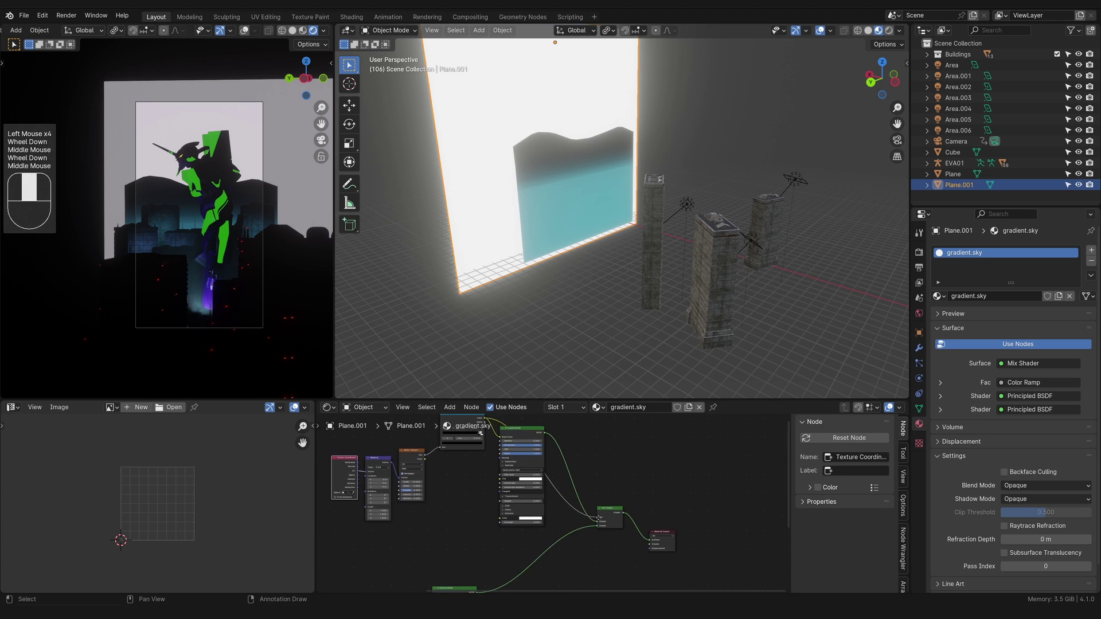
pyautogui.moveTo(598, 517); pyautogui.dragTo(615, 557, button='middle')
pyautogui.moveTo(496, 474)
pyautogui.mouseDown()
pyautogui.moveTo(460, 473)
pyautogui.moveTo(476, 473)
pyautogui.mouseUp()
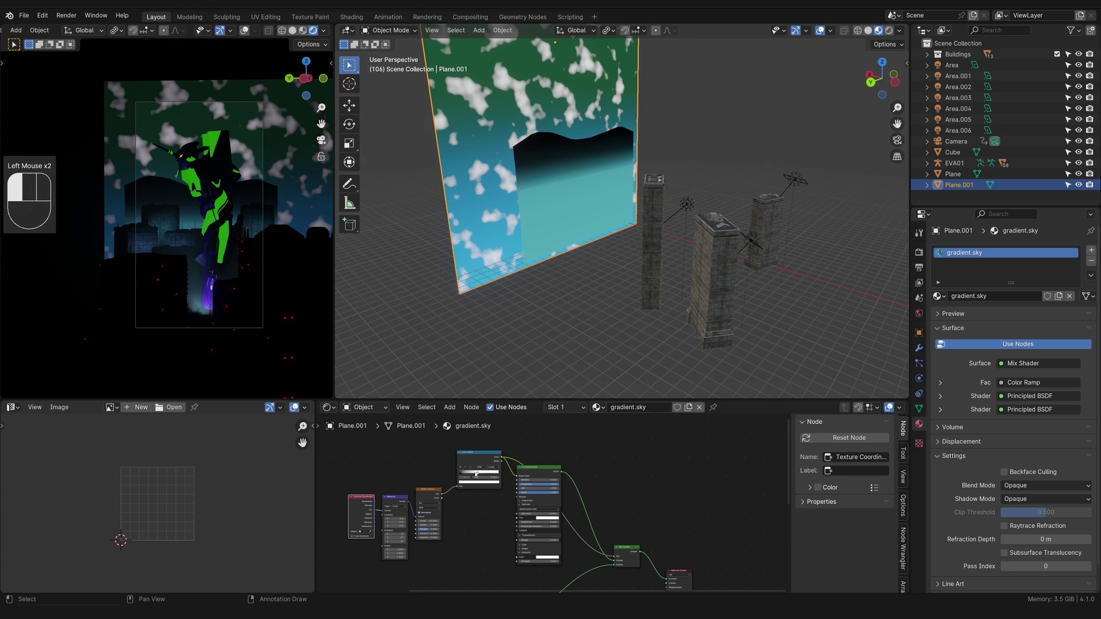
# Adjust the cloud pattern's node values and the cloud shader's inputs in the sky material.
pyautogui.scroll(2, 475, 474)
pyautogui.moveTo(476, 473); pyautogui.dragTo(420, 500, button='middle')
pyautogui.scroll(1, 453, 487)
pyautogui.keyDown('shift'); pyautogui.moveTo(445, 570); pyautogui.dragTo(490, 570); pyautogui.keyUp('shift')
pyautogui.moveTo(551, 498); pyautogui.dragTo(472, 559, button='middle')
pyautogui.click(569, 445)
pyautogui.moveTo(568, 446); pyautogui.dragTo(512, 456)
pyautogui.click(572, 444)
pyautogui.click(570, 490)
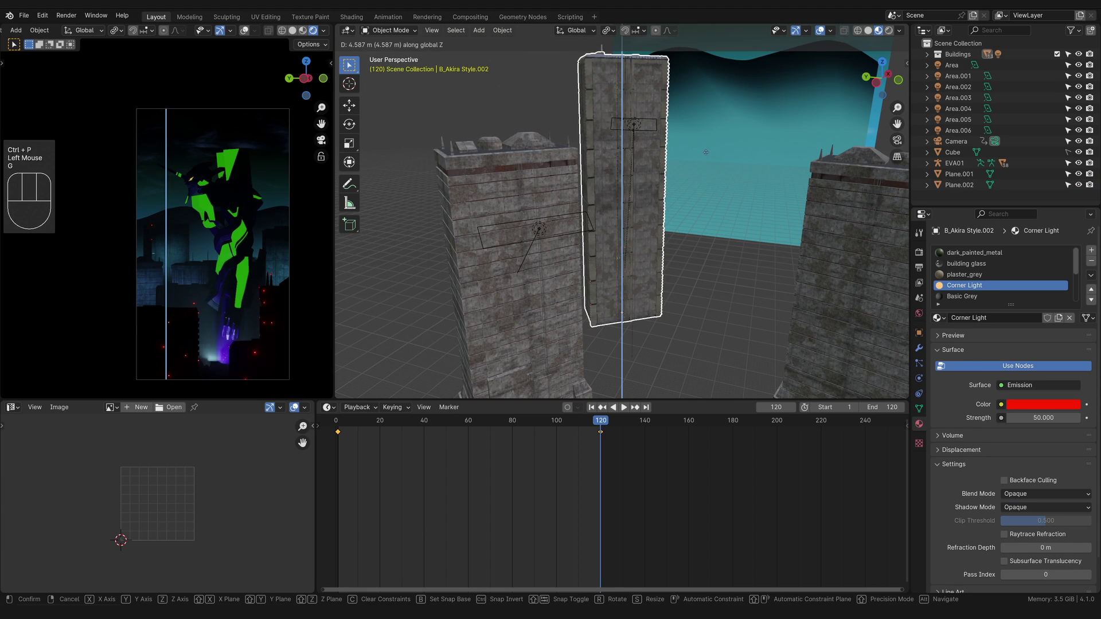
# Lower the cyan light on the raised tower about 10 m and move it along the ground plane in front of the facade.
pyautogui.click(634, 125)
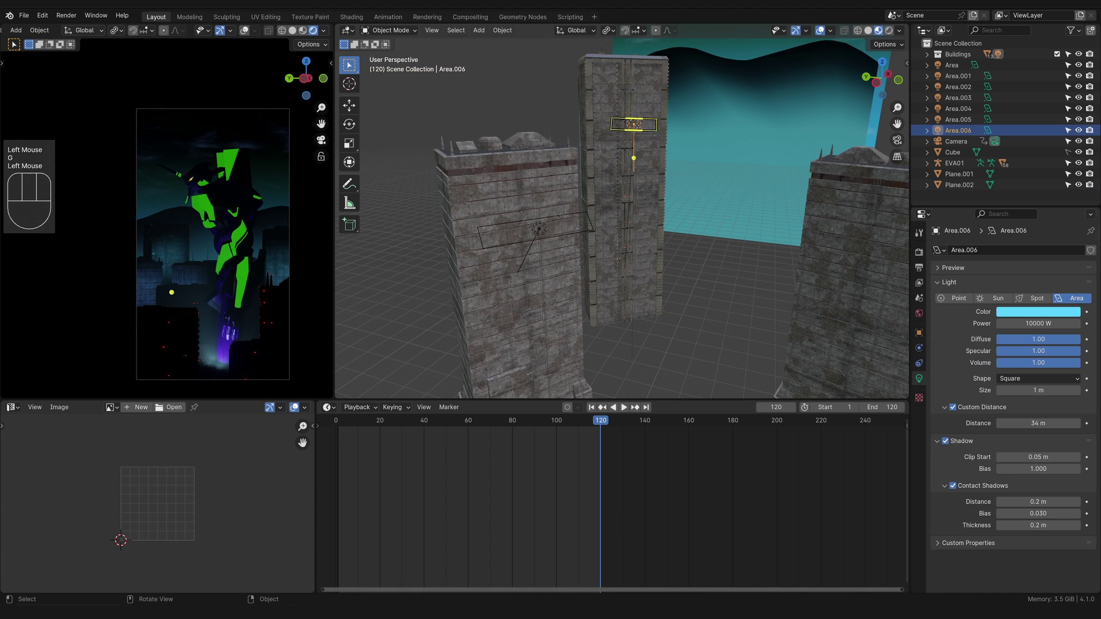
pyautogui.press('g')
pyautogui.press('z')
pyautogui.click(660, 158)
pyautogui.moveTo(668, 166); pyautogui.dragTo(686, 231, button='middle')
pyautogui.press('g')
pyautogui.hotkey('shift', 'z')
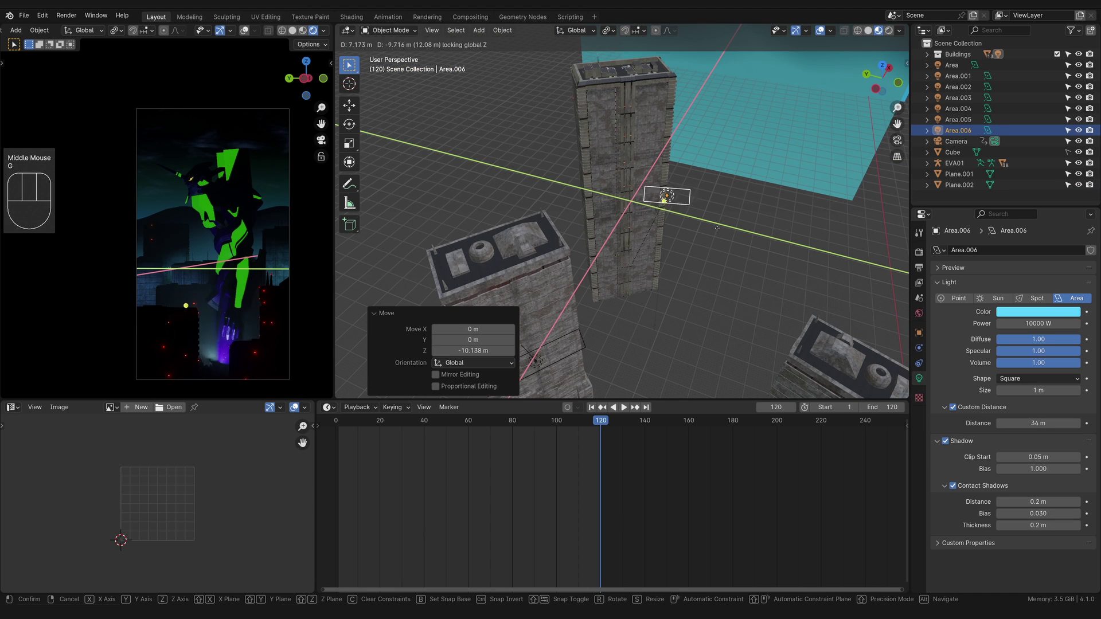
pyautogui.click(693, 242)
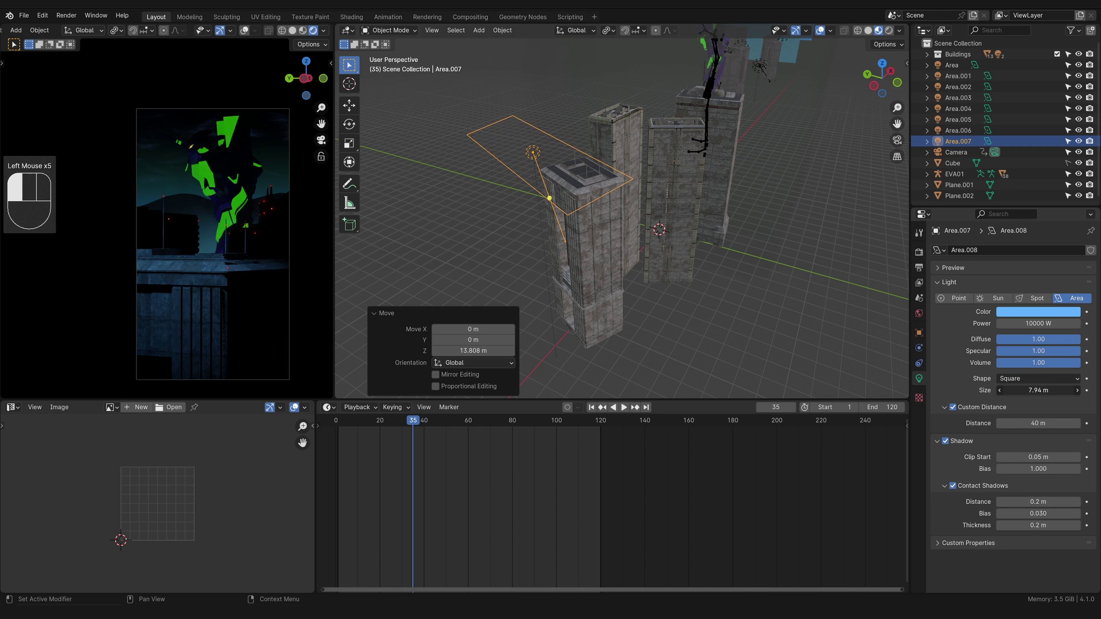
# Open the color of the large blue area light above the near tower for editing.
pyautogui.click(1054, 313)
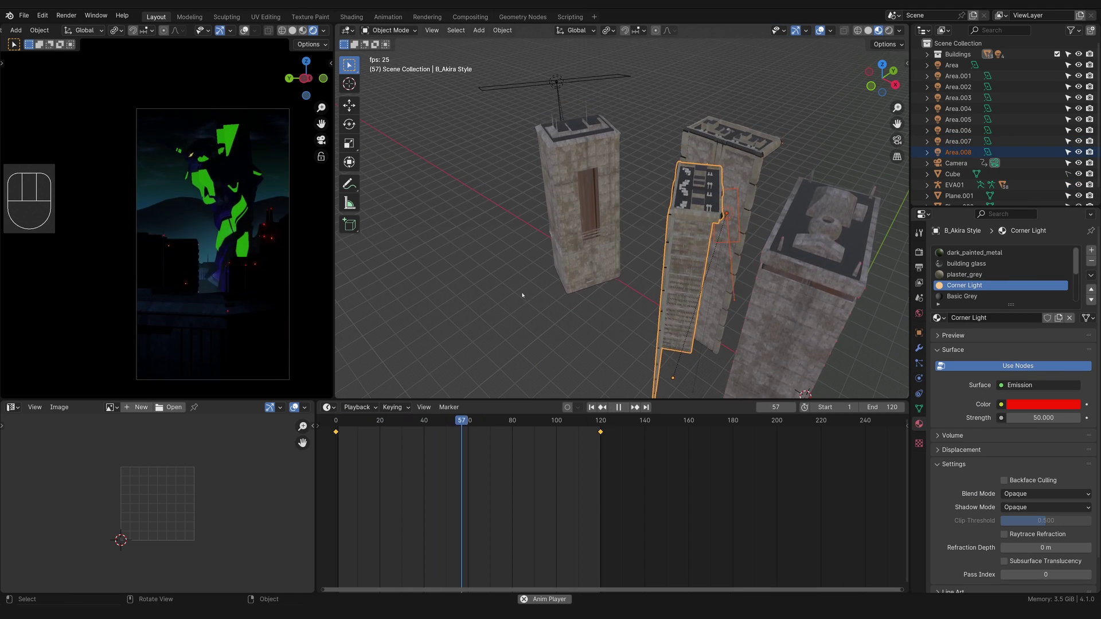
# Select the area light beside the near tower while the animation plays and move it along the Y axis.
pyautogui.scroll(1, 228, 195)
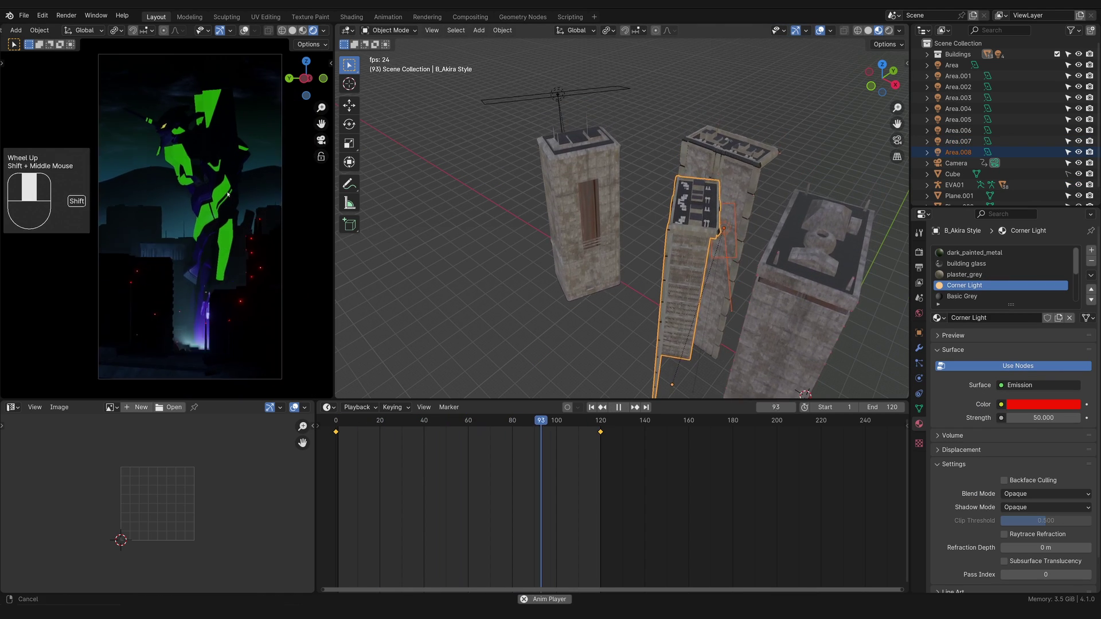
pyautogui.keyDown('shift'); pyautogui.moveTo(227, 195); pyautogui.dragTo(231, 192, button='middle'); pyautogui.keyUp('shift')
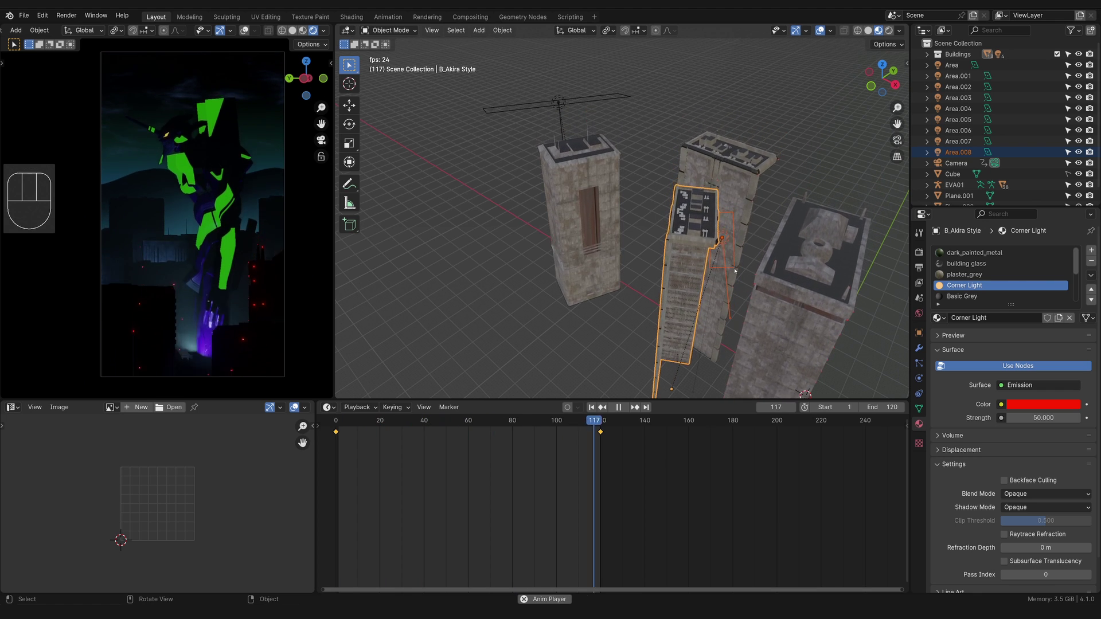
pyautogui.click(724, 246)
pyautogui.press('g')
pyautogui.press('y')
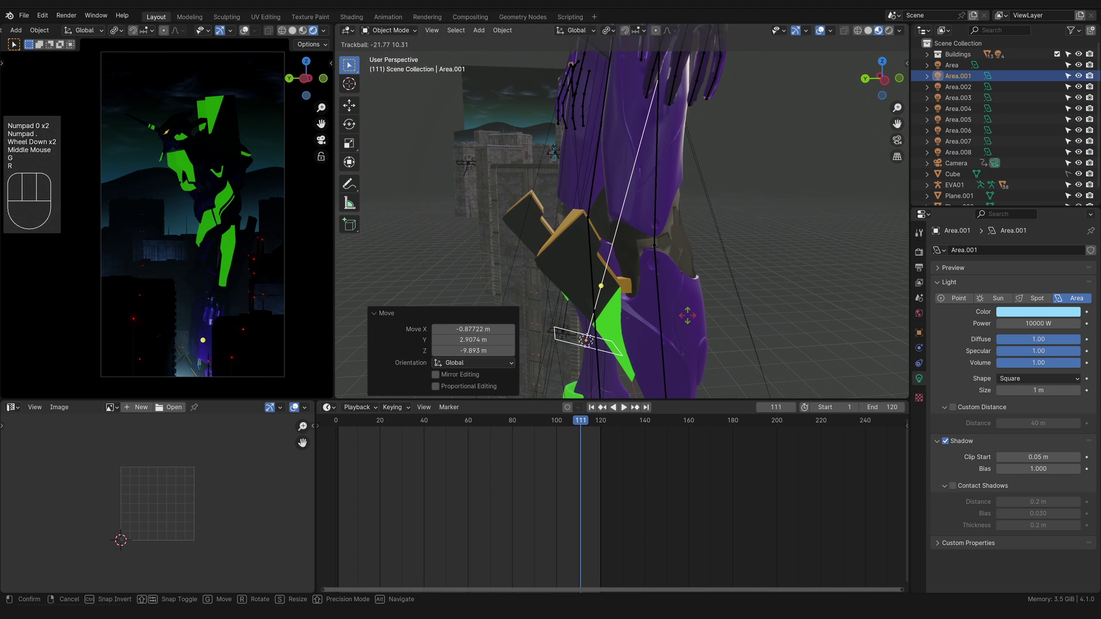
# Rotate the light blue area light beside EVA01's legs to aim it up at the figure.
pyautogui.click(688, 314)
pyautogui.scroll(-2, 687, 315)
pyautogui.moveTo(688, 314); pyautogui.dragTo(772, 317, button='middle')
pyautogui.press('r')
pyautogui.click(772, 321)
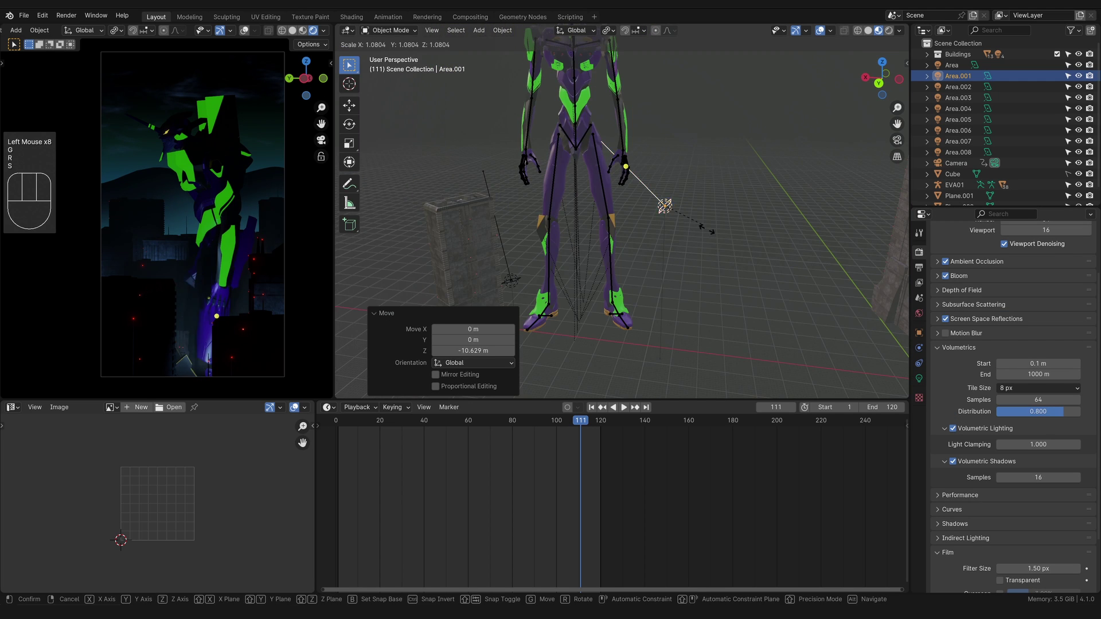
# Scale the area light beside EVA01's legs up by about 4.5 times.
pyautogui.click(697, 229)
pyautogui.press('s')
pyautogui.click(803, 246)
pyautogui.moveTo(803, 247); pyautogui.dragTo(766, 266, button='middle')
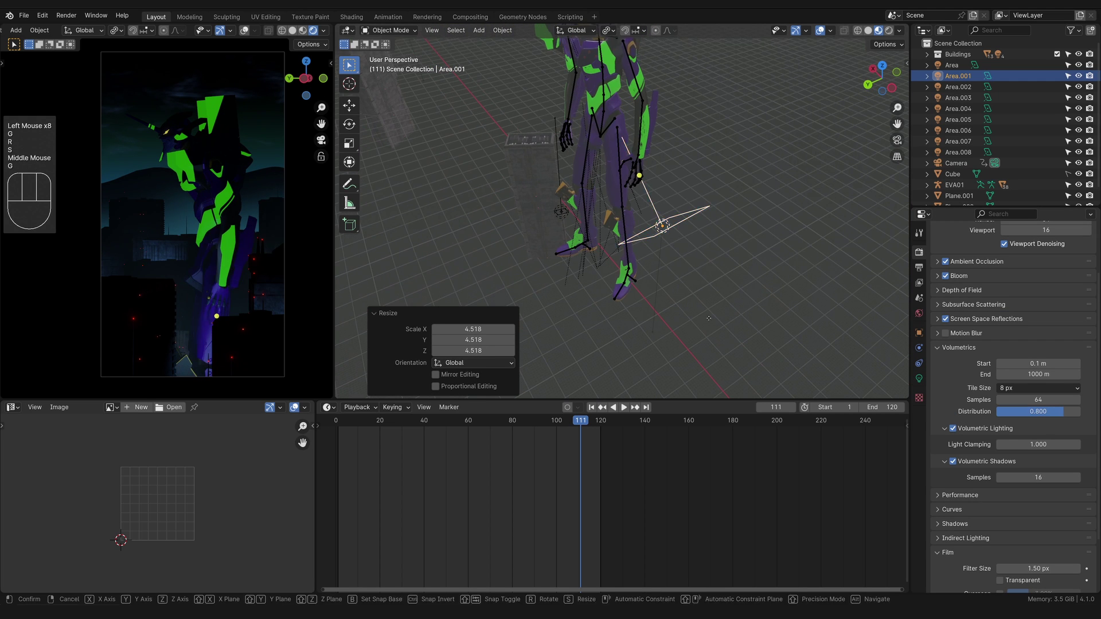
pyautogui.press('g')
pyautogui.click(695, 270)
pyautogui.press('r')
pyautogui.hotkey('ctrl', 'z')
# Set the volumetric light clamping to 14.870.
pyautogui.keyDown('shift'); pyautogui.moveTo(1038, 444); pyautogui.dragTo(1035, 444); pyautogui.keyUp('shift')
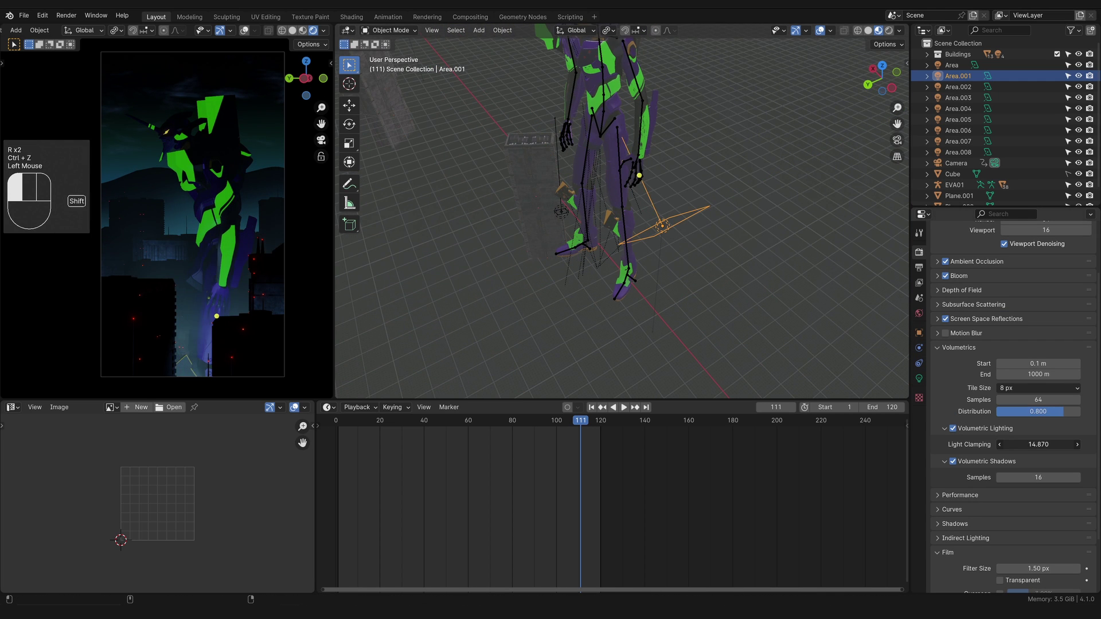
# Scale the area light beside EVA01's legs down to about 0.178 of its size and move it in front of the legs.
pyautogui.moveTo(709, 240); pyautogui.dragTo(709, 232, button='middle')
pyautogui.press('s')
pyautogui.press('g')
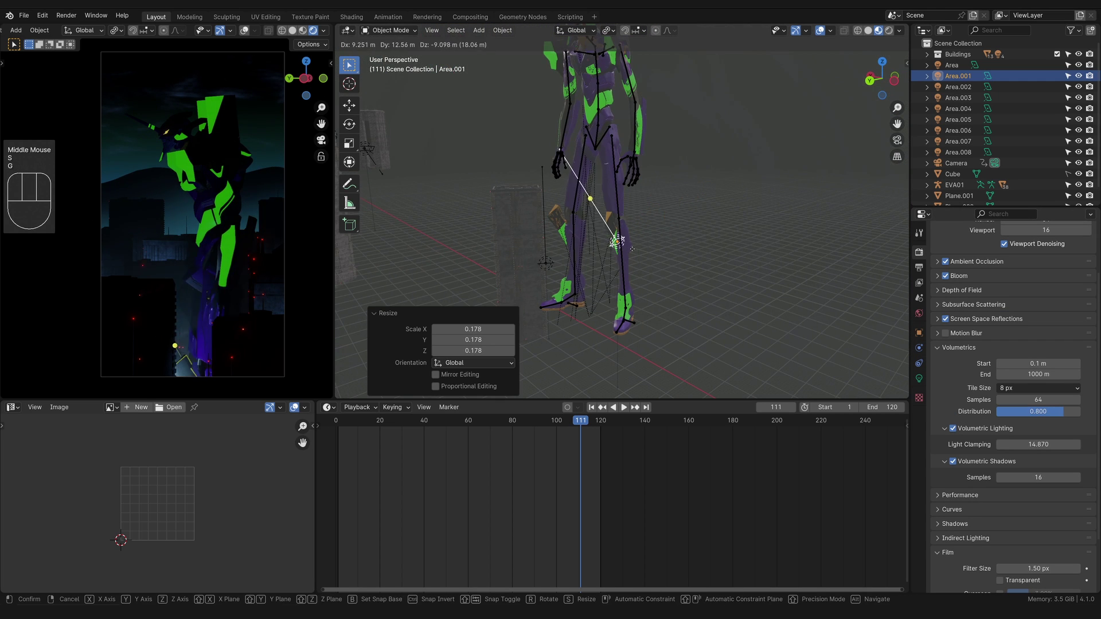
pyautogui.click(633, 247)
# Rotate the area light at EVA01's legs in two passes to aim it at the figure.
pyautogui.moveTo(633, 248); pyautogui.dragTo(688, 244, button='middle')
pyautogui.press('r')
pyautogui.press('r')
pyautogui.click(676, 229)
pyautogui.press('r')
pyautogui.click(665, 218)
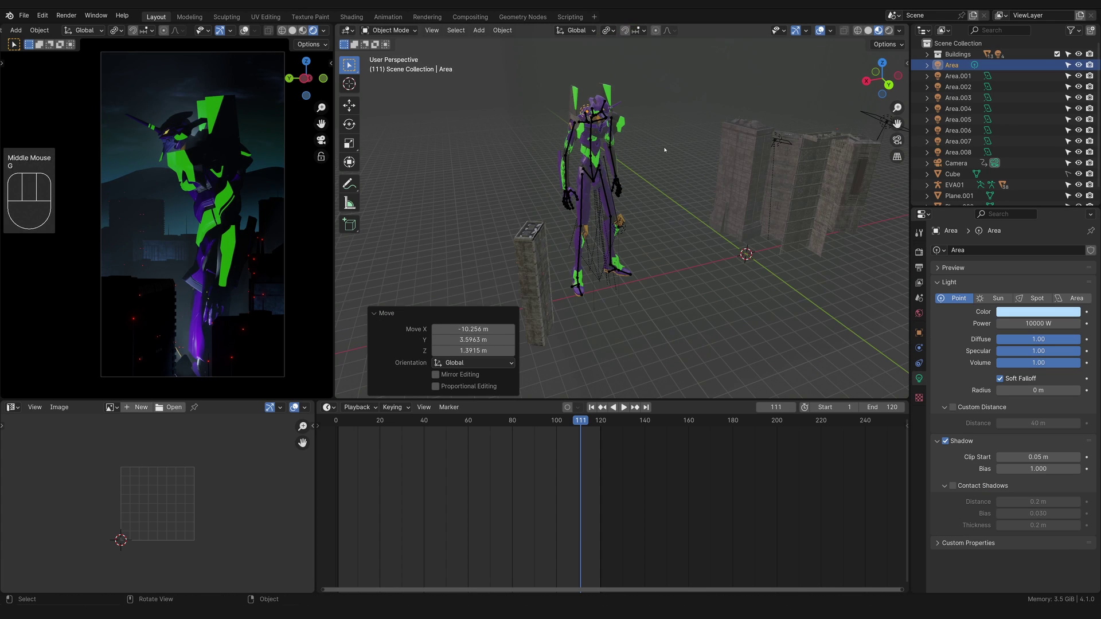
# Frame the selected light blue 10000 W point light and reposition it around EVA01.
pyautogui.press('KP_Decimal')
pyautogui.scroll(-2, 665, 150)
pyautogui.moveTo(666, 152); pyautogui.dragTo(691, 169, button='middle')
pyautogui.press('g')
pyautogui.moveTo(703, 224); pyautogui.dragTo(675, 190, button='middle')
pyautogui.press('g')
pyautogui.click(725, 201)
pyautogui.scroll(-3, 716, 205)
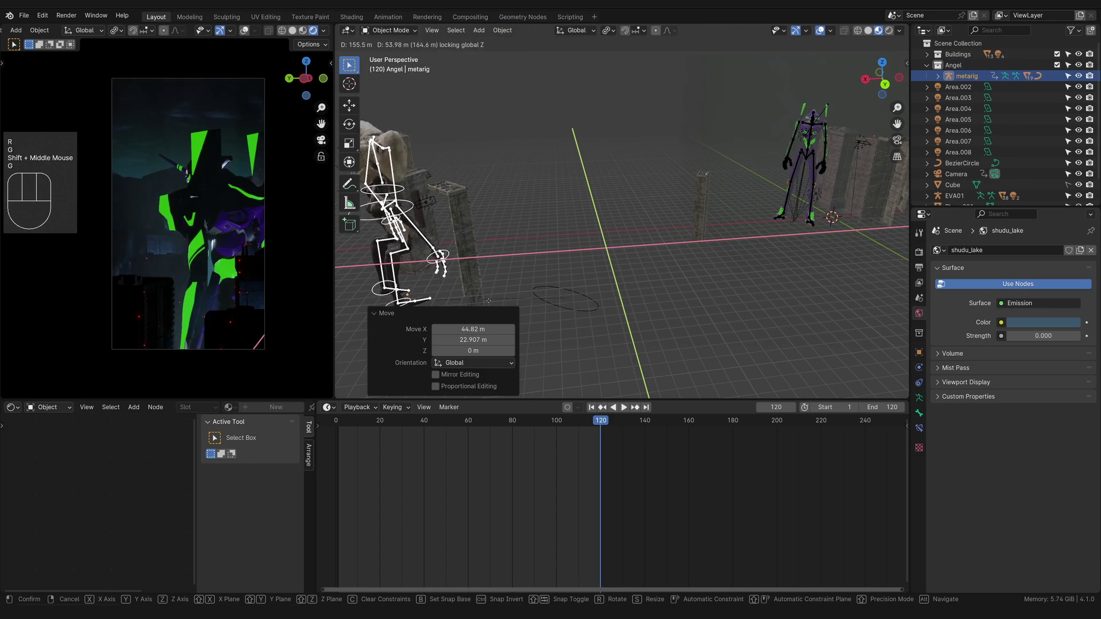
# Pose the Angel rig's legs by moving its foot IK bones, keeping the foot.R.IK move horizontal.
pyautogui.press('KP_Decimal')
pyautogui.scroll(-2, 645, 268)
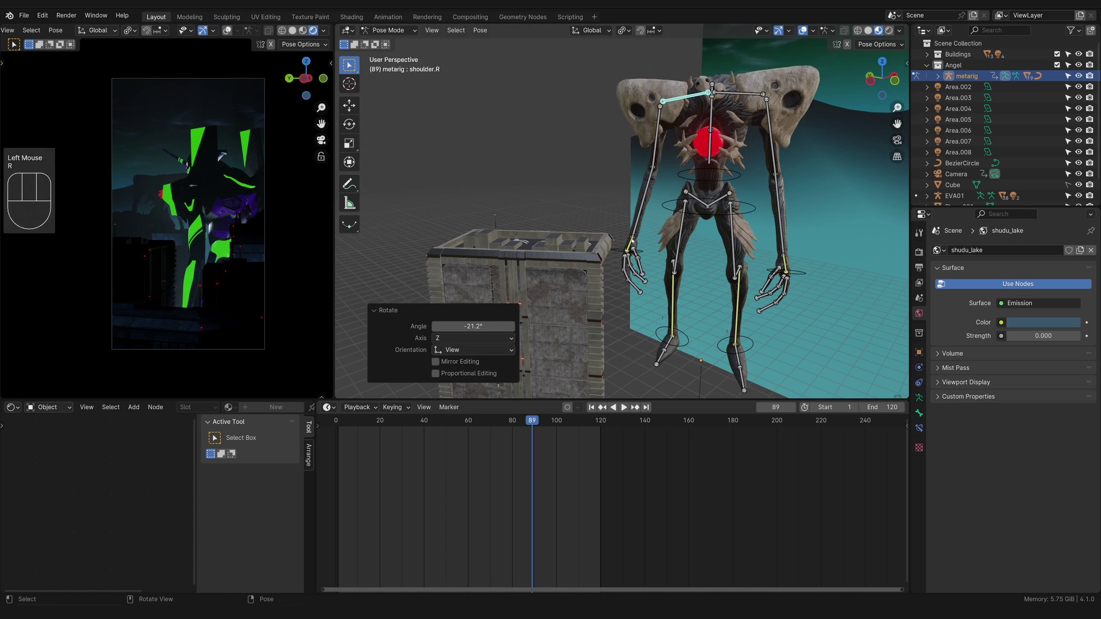
pyautogui.moveTo(623, 218); pyautogui.dragTo(673, 341, button='middle')
pyautogui.click(672, 341)
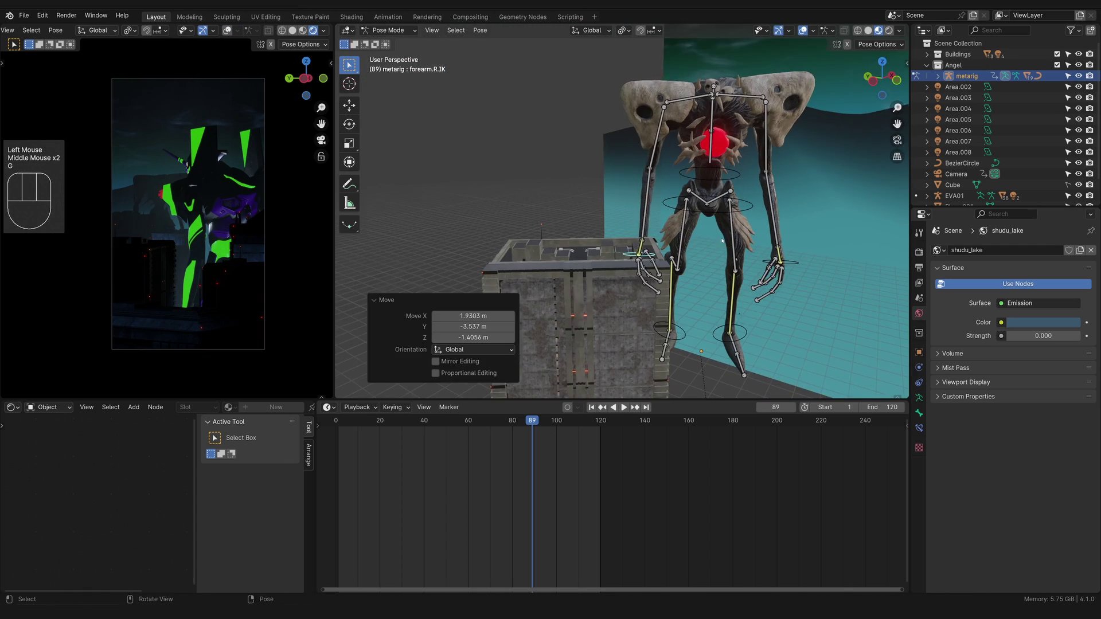
pyautogui.press('g')
pyautogui.click(683, 383)
pyautogui.click(730, 354)
pyautogui.press('g')
pyautogui.hotkey('shift', 'z')
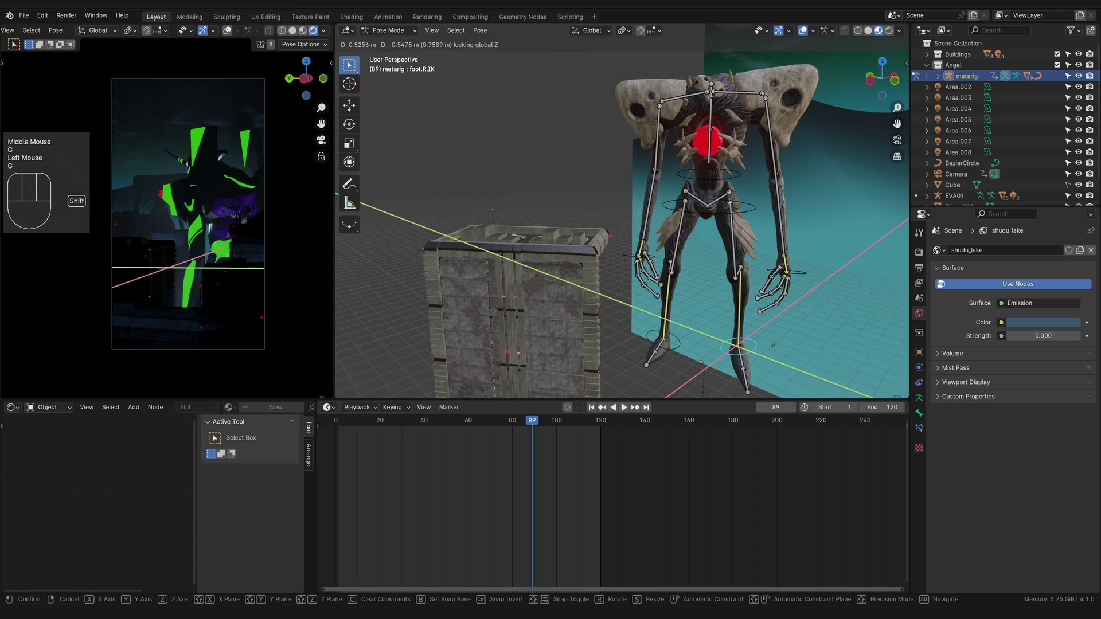
pyautogui.click(752, 327)
# Select a bone near the Angel rig's shoulder and rotate it in several passes to refine the pose.
pyautogui.moveTo(762, 299); pyautogui.dragTo(711, 287, button='middle')
pyautogui.click(643, 129)
pyautogui.moveTo(665, 195); pyautogui.dragTo(688, 230, button='middle')
pyautogui.press('r')
pyautogui.click(727, 172)
pyautogui.press('r')
pyautogui.keyDown('shift'); pyautogui.moveTo(700, 172); pyautogui.dragTo(723, 193, button='middle'); pyautogui.keyUp('shift')
pyautogui.click(727, 197)
pyautogui.press('r')
pyautogui.click(722, 202)
pyautogui.press('r')
pyautogui.click(794, 221)
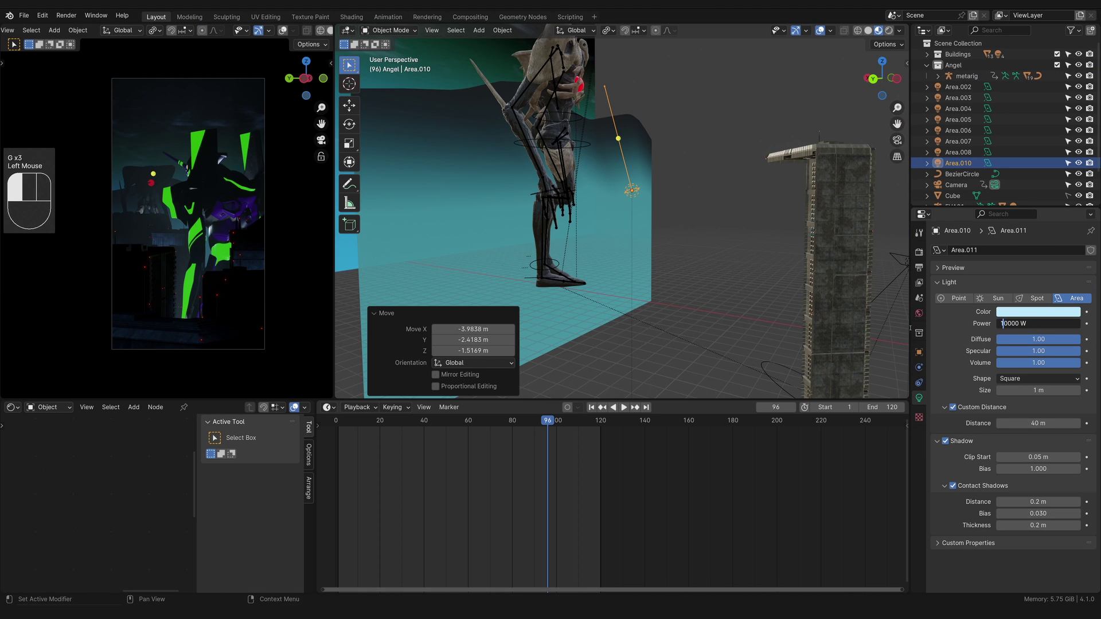
# Set the power of the Angel's area light to 10000 W and rotate the light.
pyautogui.press('Return')
pyautogui.moveTo(849, 135); pyautogui.dragTo(740, 169, button='middle')
pyautogui.press('r')
pyautogui.click(766, 144)
# Move the Angel's area light horizontally and trackball-rotate it by about -44.1° and 5.16°.
pyautogui.press('g')
pyautogui.hotkey('shift', 'z')
pyautogui.click(799, 92)
pyautogui.press('r')
pyautogui.press('r')
pyautogui.click(794, 103)
# Raise the Angel's area light by about 10.47 m along Z.
pyautogui.press('g')
pyautogui.press('z')
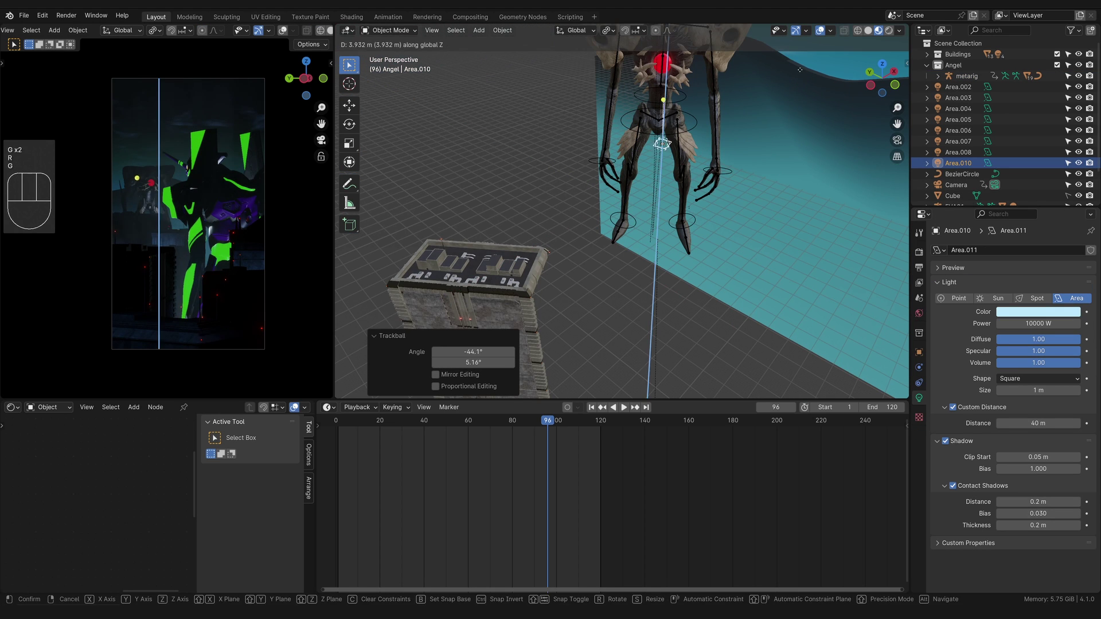
pyautogui.click(797, 89)
# Change the Angel's area light to a point light and inspect the lit Angel up close in the render view.
pyautogui.click(956, 299)
pyautogui.scroll(1, 746, 240)
pyautogui.scroll(5, 229, 223)
pyautogui.scroll(-2, 770, 223)
pyautogui.moveTo(770, 224); pyautogui.dragTo(1002, 385, button='middle')
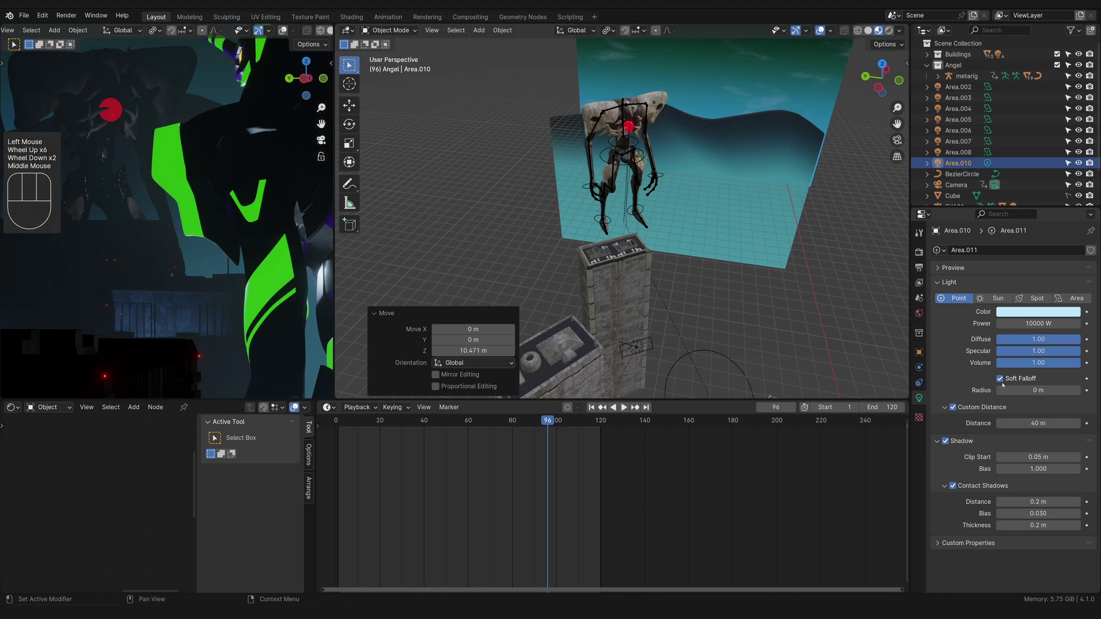
# Move the Angel's point light horizontally and along Z, and open its color for editing.
pyautogui.press('g')
pyautogui.press('g')
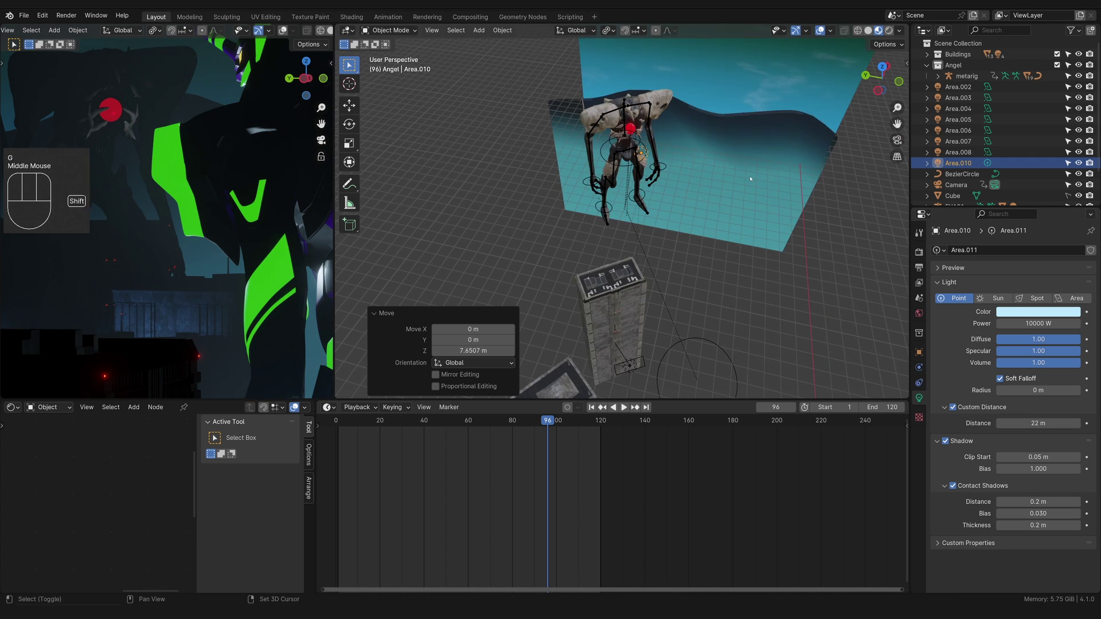
pyautogui.hotkey('shift', 'z')
pyautogui.middleClick(792, 166)
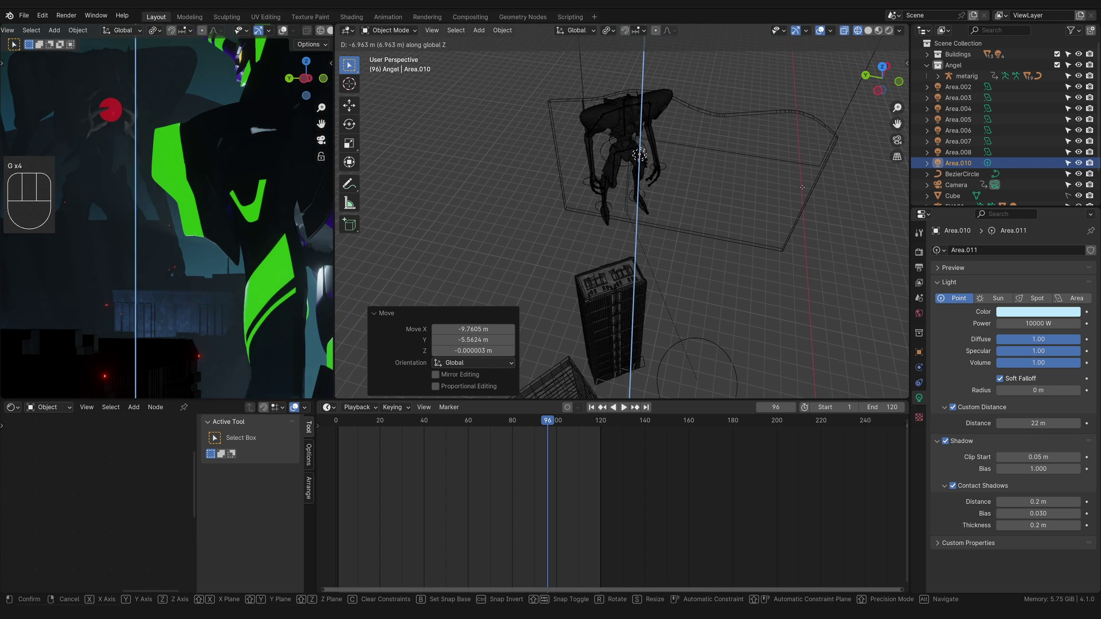
pyautogui.click(802, 182)
pyautogui.click(1038, 311)
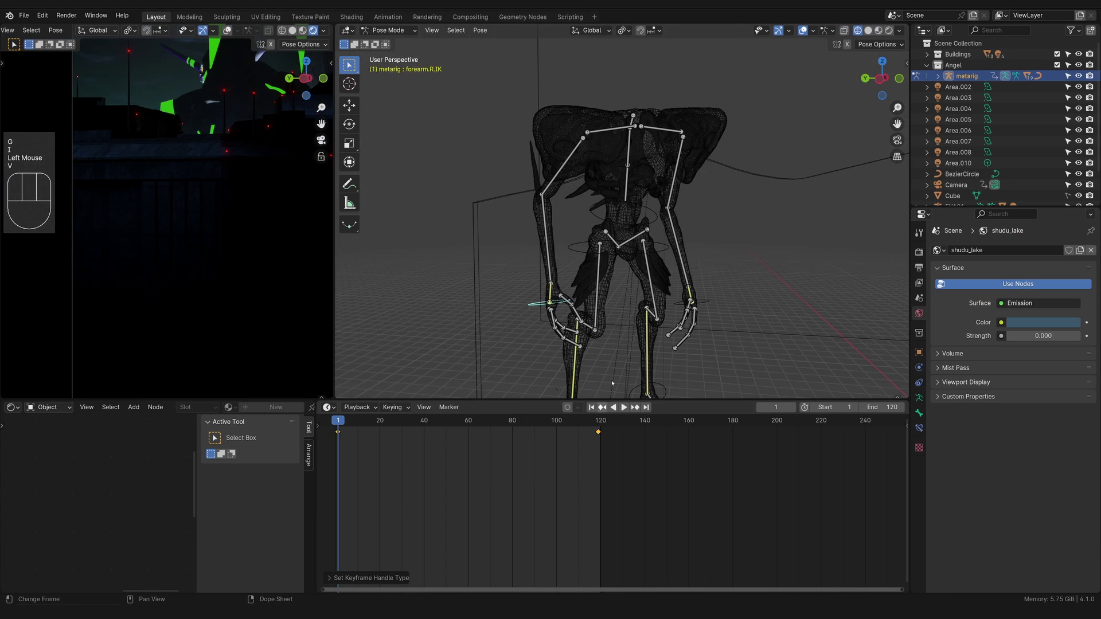
# Widen the rendered camera viewport and play the animation to check the Angel's motion.
pyautogui.scroll(-1, 331, 263)
pyautogui.keyDown('shift'); pyautogui.moveTo(331, 262); pyautogui.dragTo(331, 263, button='middle'); pyautogui.keyUp('shift')
pyautogui.scroll(1, 332, 262)
pyautogui.press('space')
pyautogui.moveTo(332, 263); pyautogui.dragTo(419, 265)
pyautogui.scroll(-1, 404, 266)
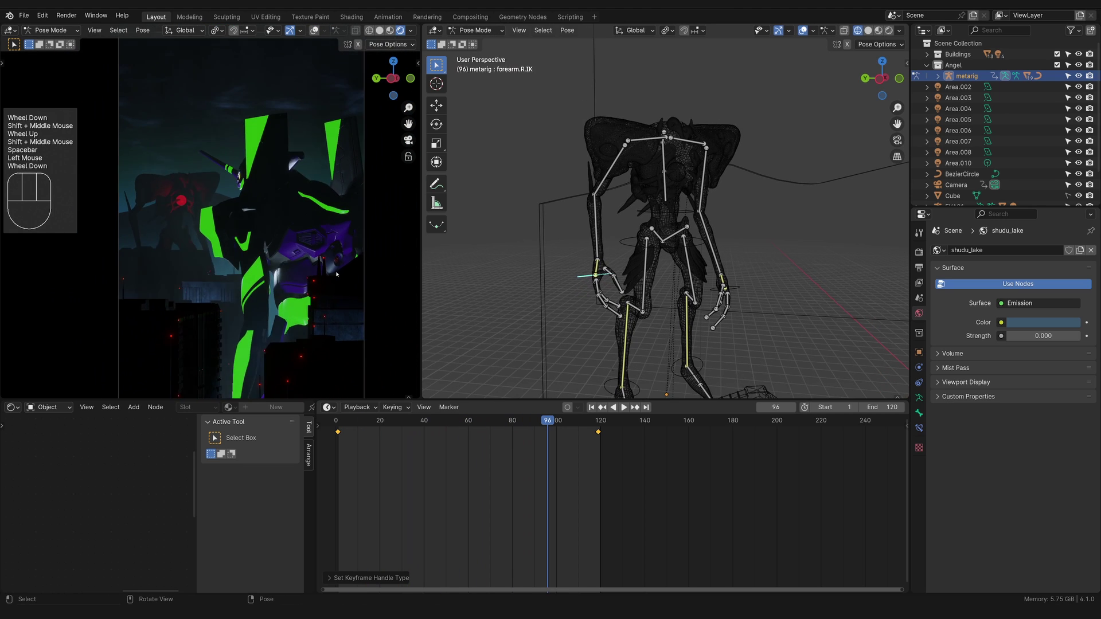
pyautogui.press('space')
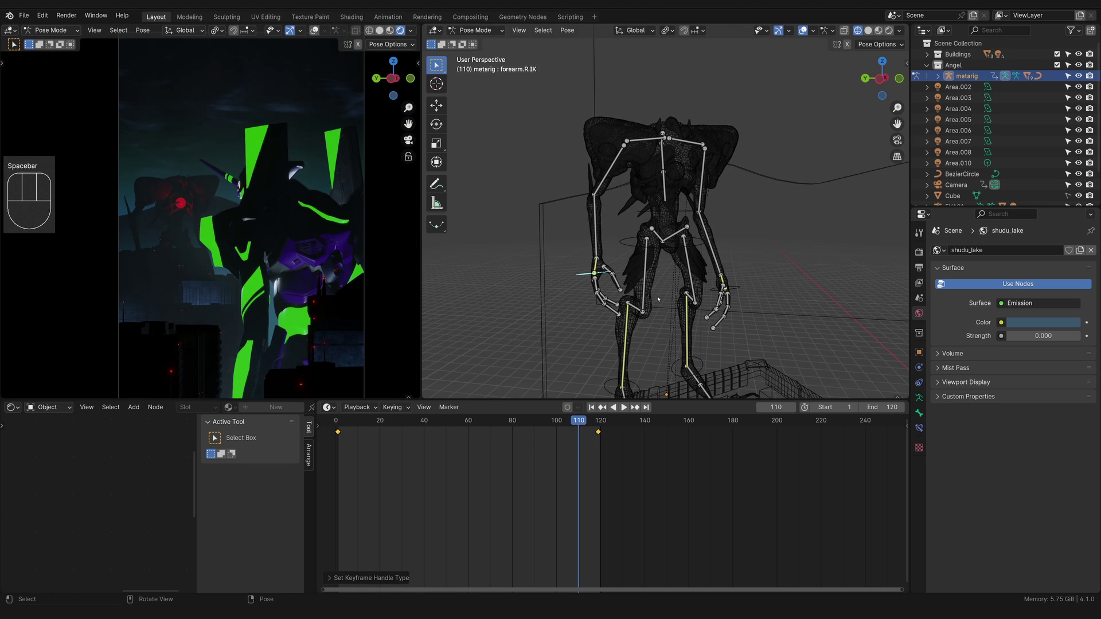
# Return to frame 1, rotate EVA01's upper_arm.R bone for the arm swing and play the animation.
pyautogui.hotkey('shift', 'Left')
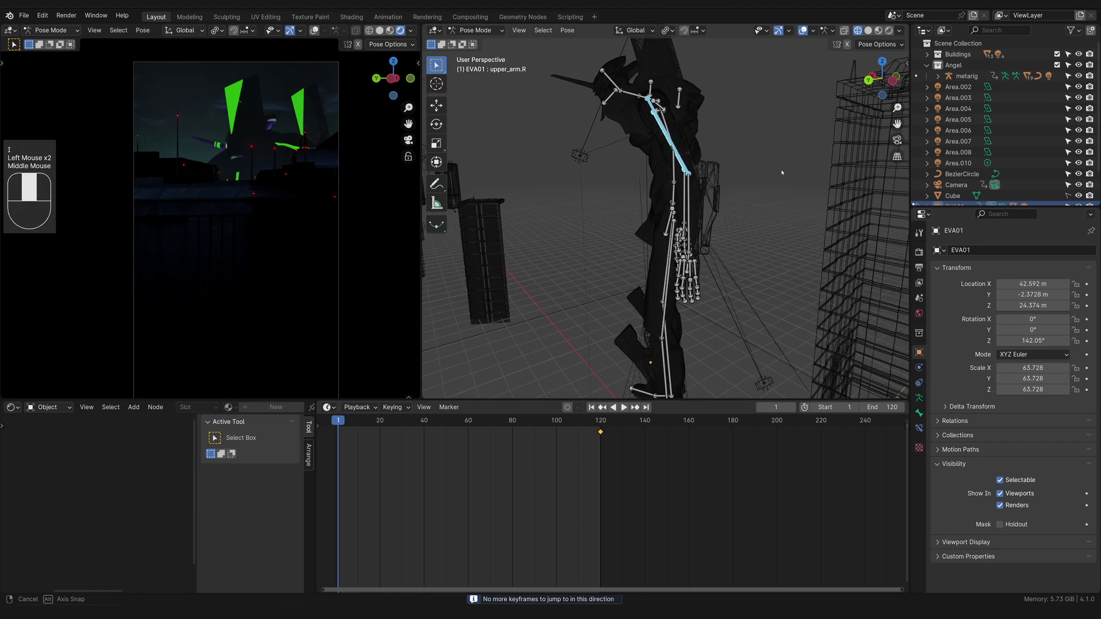
pyautogui.press('r')
pyautogui.moveTo(351, 421); pyautogui.dragTo(592, 454)
pyautogui.press('space')
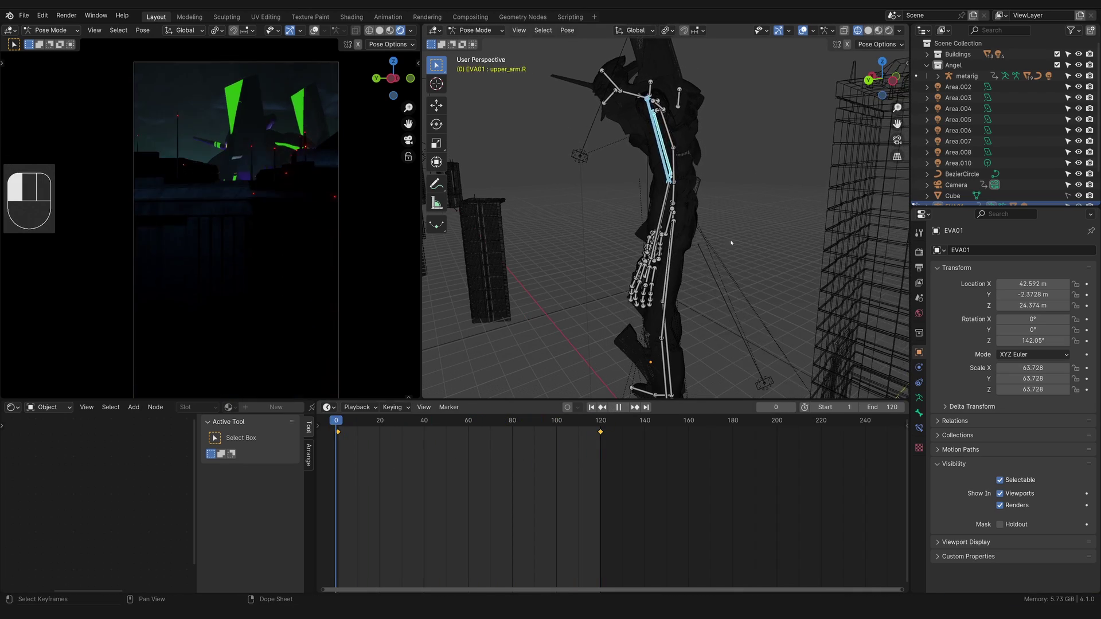
pyautogui.moveTo(730, 243); pyautogui.dragTo(712, 219, button='middle')
pyautogui.press('space')
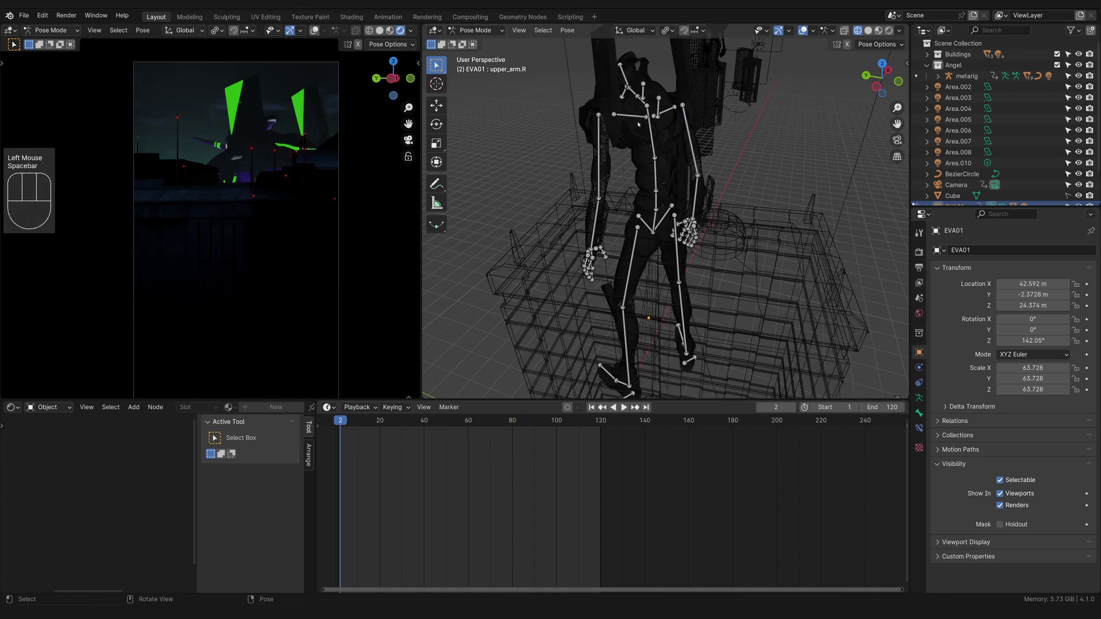
# Scale the whole EVA01 rig by 1.041 and play the animation to check its framing.
pyautogui.click(669, 181)
pyautogui.click(677, 183)
pyautogui.click(697, 177)
pyautogui.press('s')
pyautogui.press('space')
pyautogui.press('space')
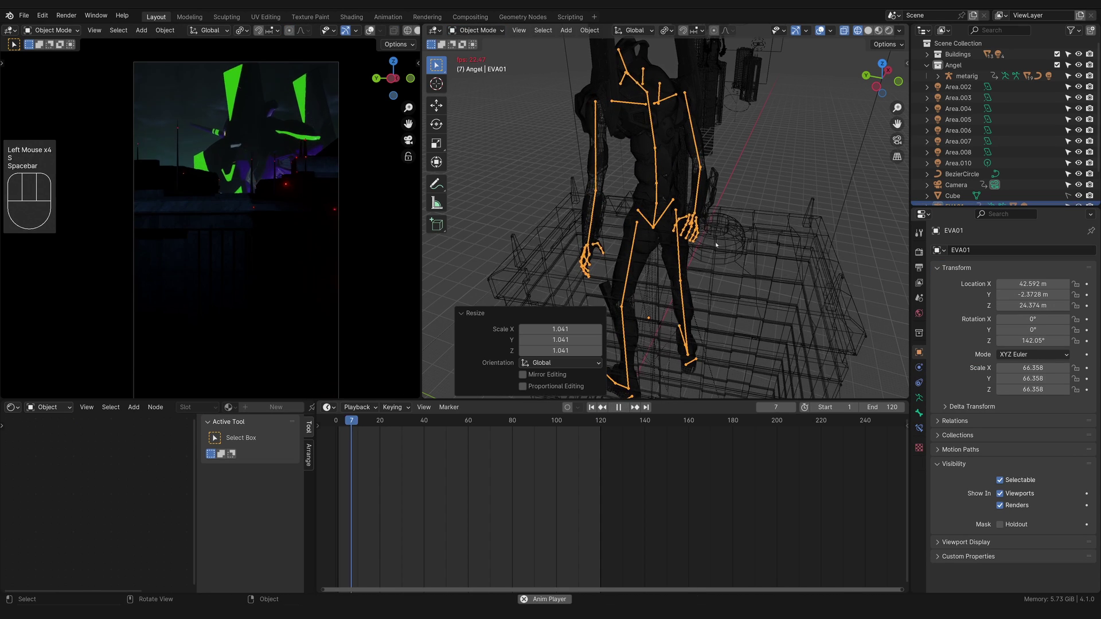
pyautogui.click(601, 423)
pyautogui.press('space')
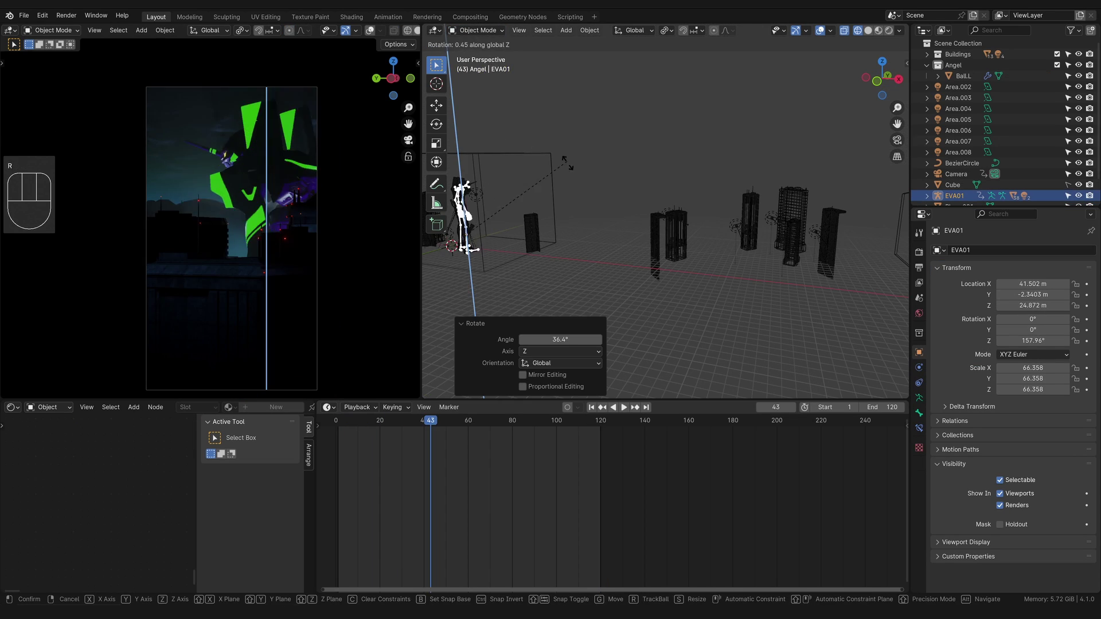
# Rotate EVA01 by about 16.1° around Z and move it horizontally by about 11.1 m along Y.
pyautogui.click(568, 164)
pyautogui.press('space')
pyautogui.press('space')
pyautogui.press('KP_Decimal')
pyautogui.moveTo(565, 216); pyautogui.dragTo(796, 242, button='middle')
pyautogui.press('r')
pyautogui.press('z')
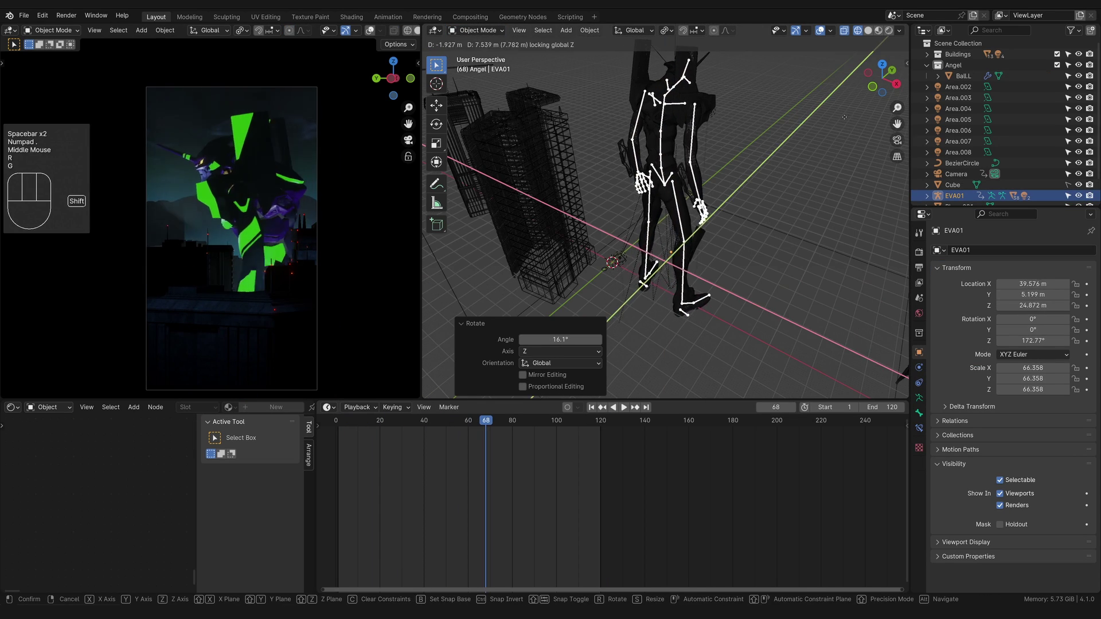
pyautogui.click(797, 184)
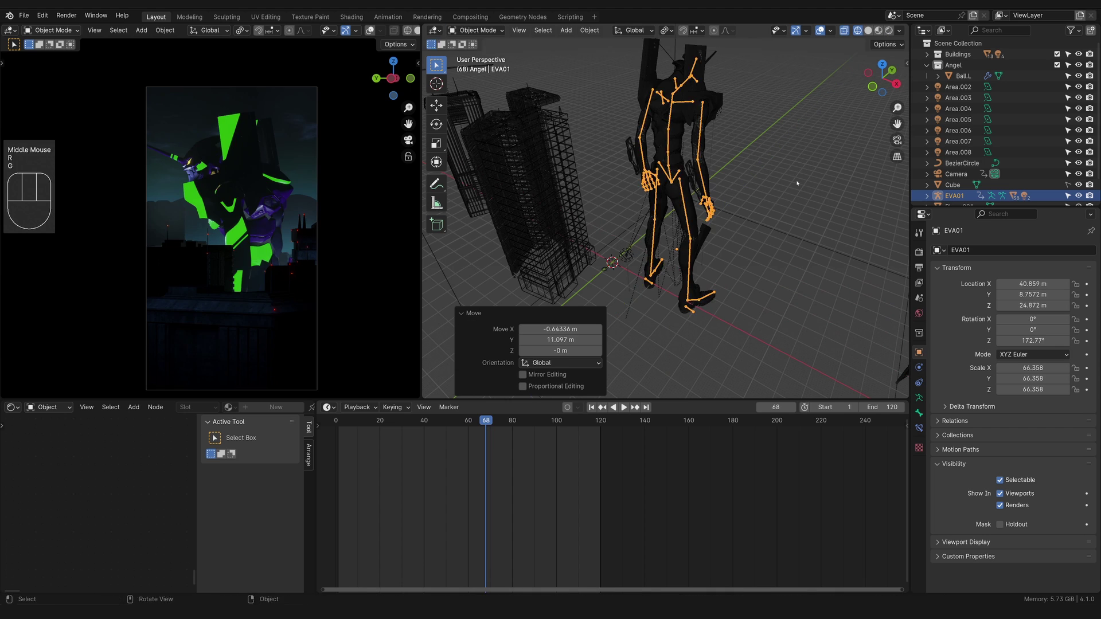
# Shift EVA01 by about 13.8 m along X and rotate it -13.1° around Z, checking the pose with playback.
pyautogui.click(824, 250)
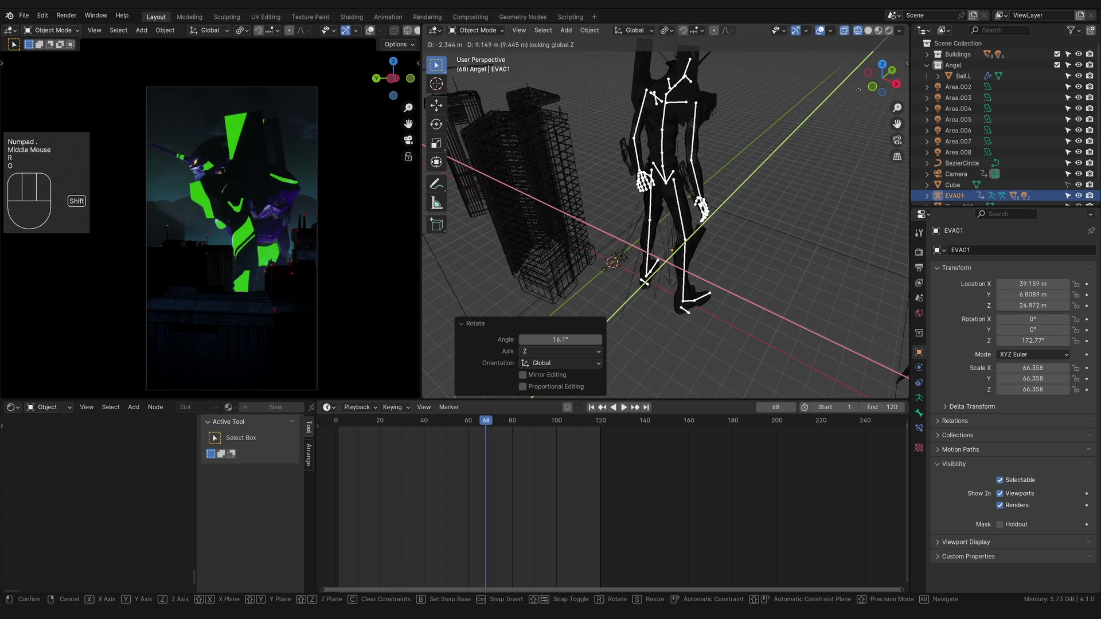
pyautogui.press('r')
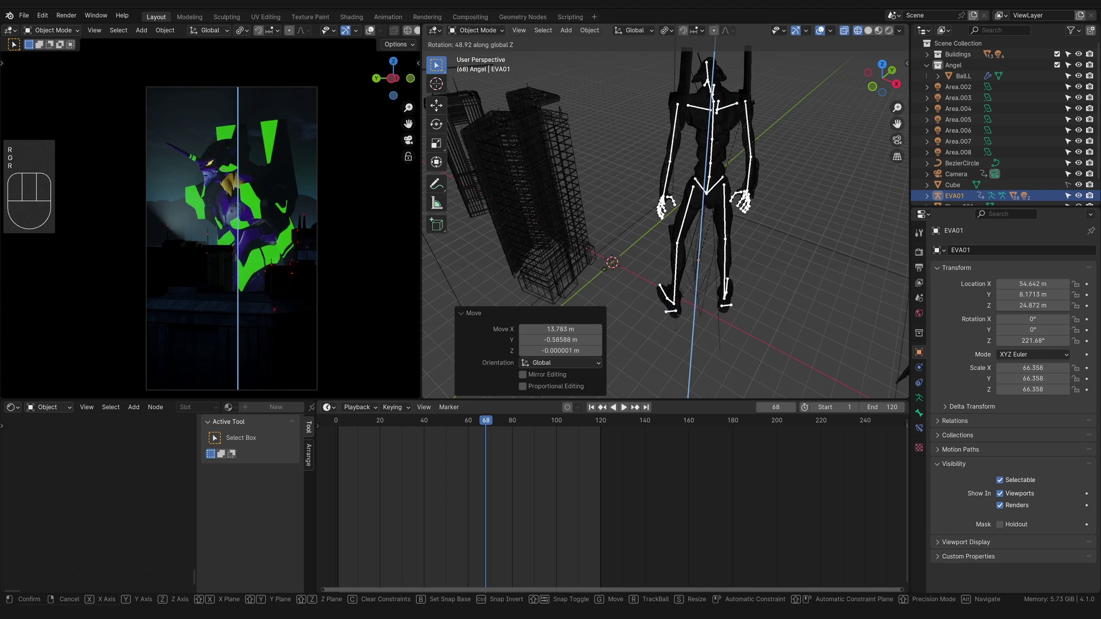
pyautogui.press('space')
pyautogui.press('space')
pyautogui.press('space')
pyautogui.press('space')
pyautogui.press('space')
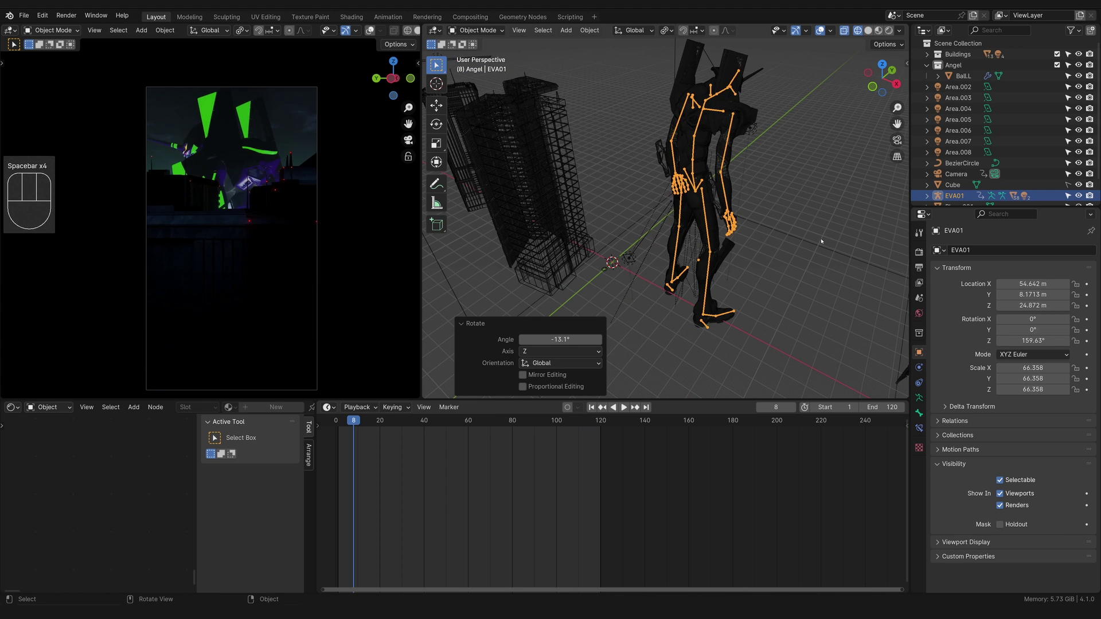
pyautogui.press('space')
# Select the camera at frame 120 and try moving it to reframe EVA01.
pyautogui.scroll(-3, 825, 239)
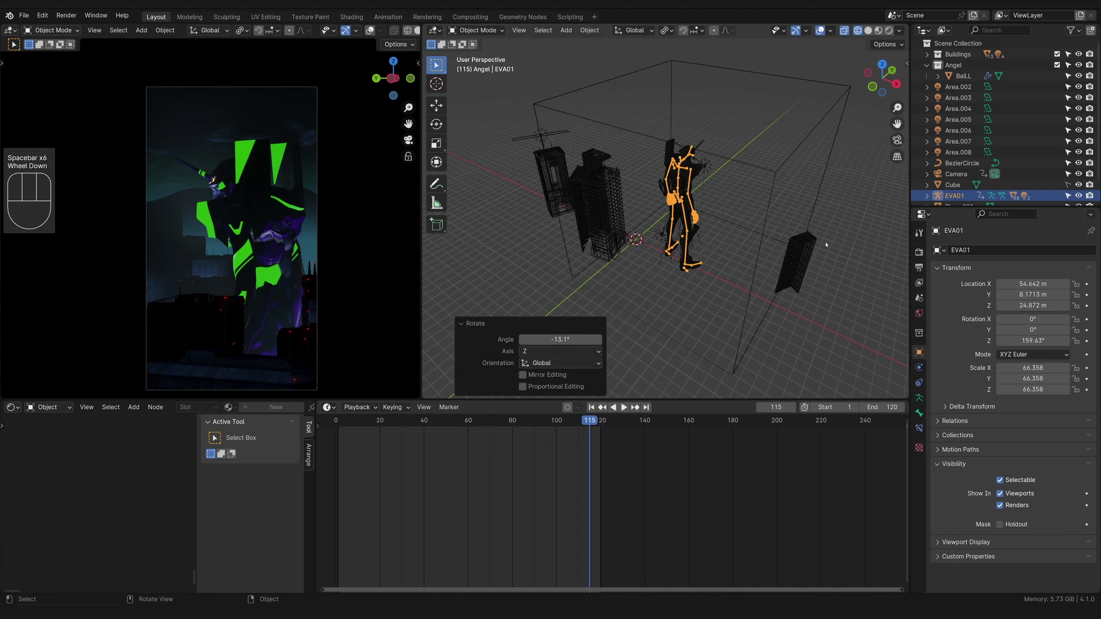
pyautogui.click(956, 173)
pyautogui.press('g')
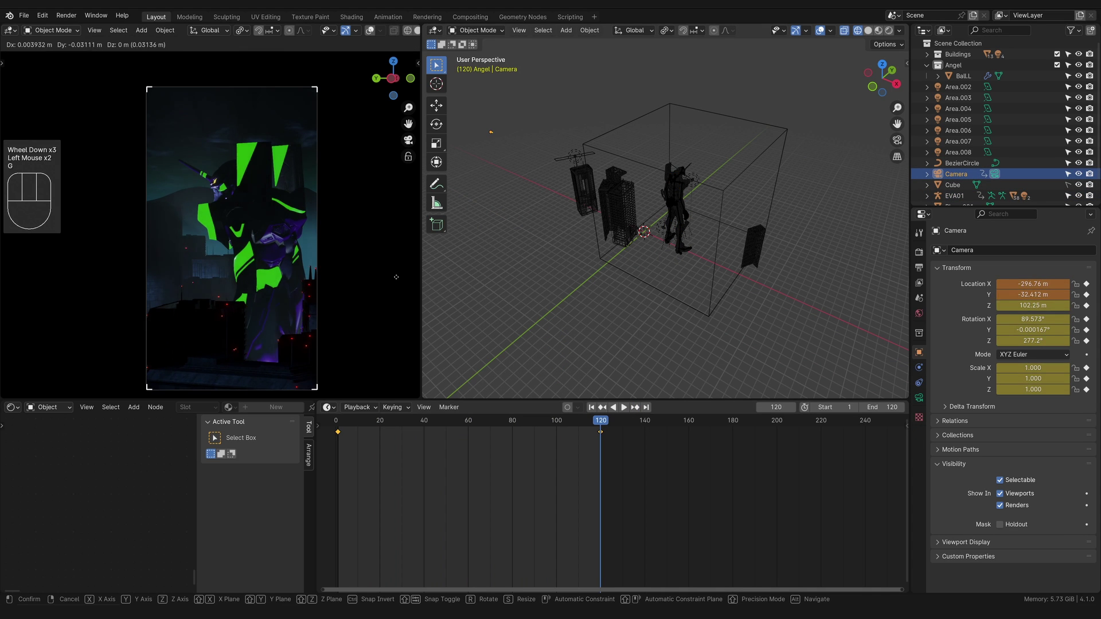
pyautogui.click(68, 308)
# Examine the camera's path from above while playing the animation from the first frame.
pyautogui.press('KP_Decimal')
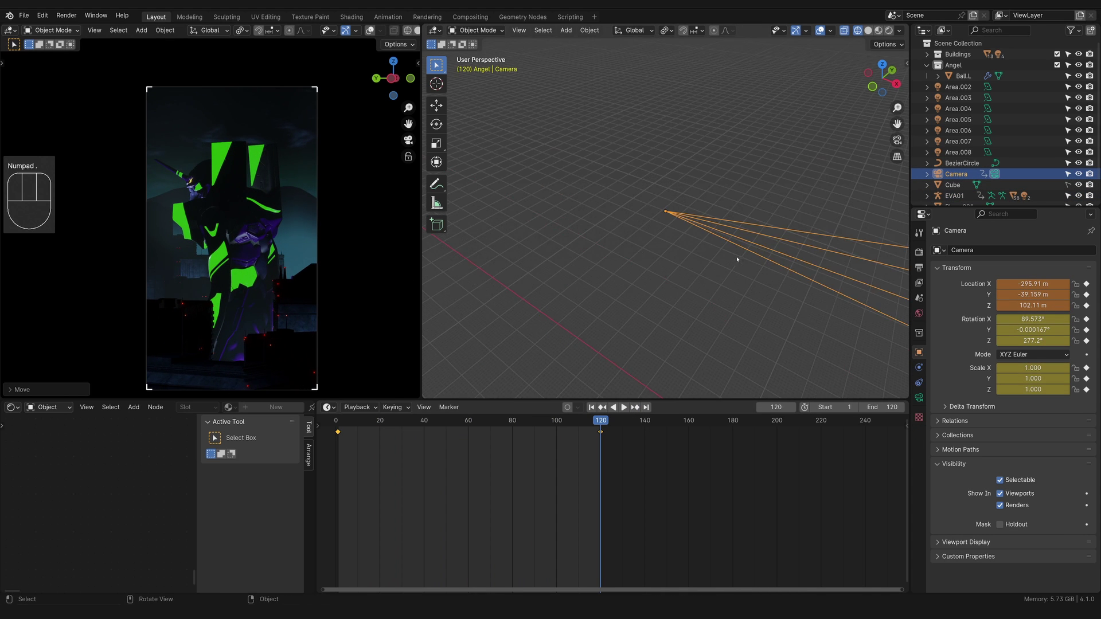
pyautogui.scroll(-7, 737, 258)
pyautogui.moveTo(643, 295); pyautogui.dragTo(710, 326, button='middle')
pyautogui.scroll(4, 699, 325)
pyautogui.moveTo(648, 324); pyautogui.dragTo(680, 350, button='middle')
pyautogui.click(624, 407)
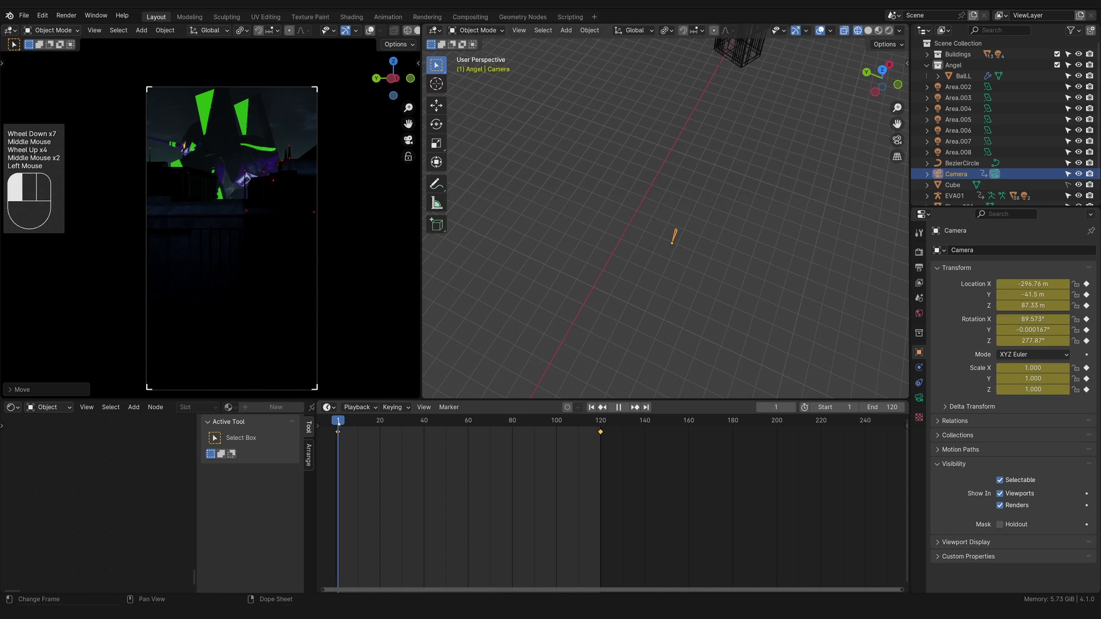
pyautogui.moveTo(346, 421); pyautogui.dragTo(327, 404)
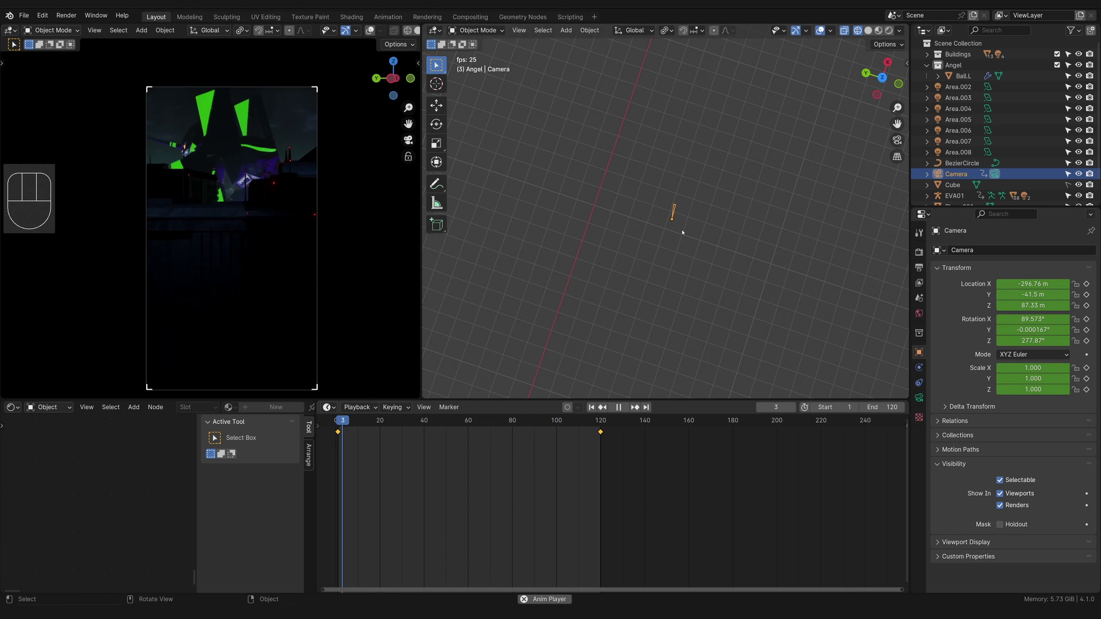
pyautogui.press('space')
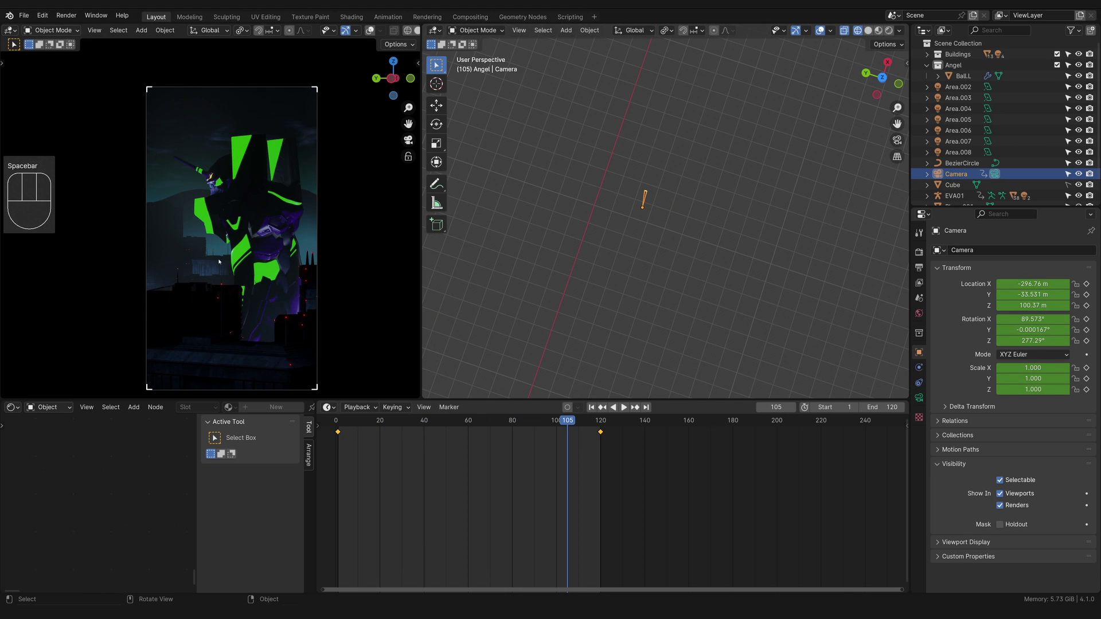
pyautogui.click(659, 151)
pyautogui.press('KP_Decimal')
pyautogui.moveTo(772, 292); pyautogui.dragTo(760, 261, button='middle')
pyautogui.click(635, 407)
pyautogui.press('g')
pyautogui.press('z')
pyautogui.rightClick(739, 236)
pyautogui.scroll(-2, 728, 239)
pyautogui.press('g')
pyautogui.press('y')
pyautogui.rightClick(782, 210)
pyautogui.click(737, 179)
pyautogui.press('g')
pyautogui.press('x')
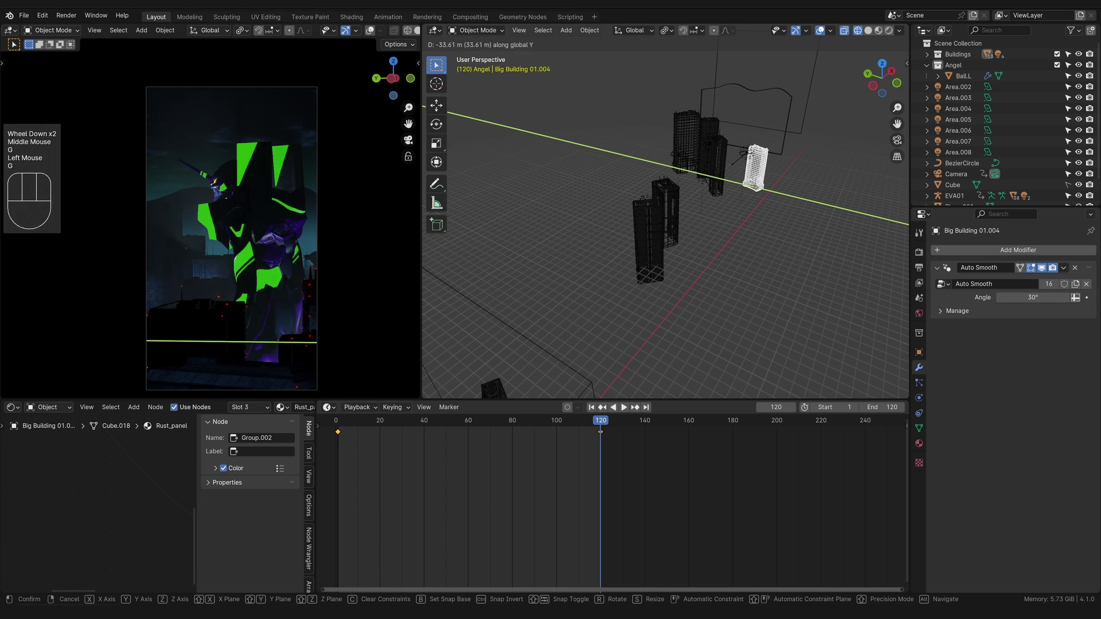
# Parent the area light Area.004 to the far building Big Building 01.004.
pyautogui.click(745, 152)
pyautogui.keyDown('shift'); pyautogui.click(735, 167); pyautogui.keyUp('shift')
pyautogui.hotkey('ctrl', 'p')
pyautogui.click(646, 143)
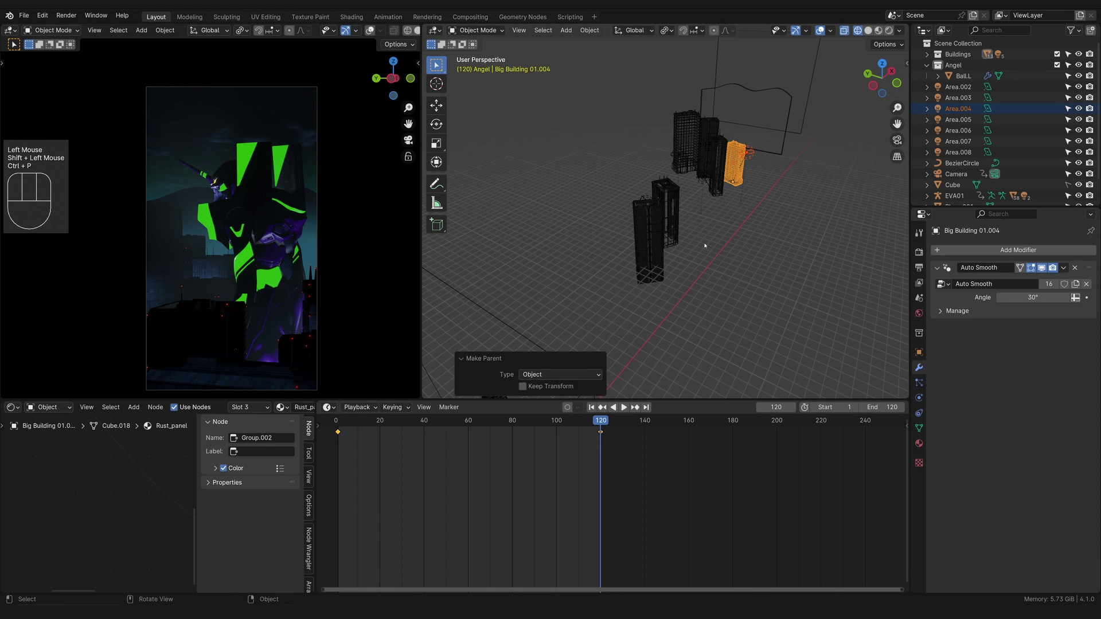
# Delete all existing keyframes of Big Building 01.004.
pyautogui.moveTo(695, 473); pyautogui.dragTo(329, 432)
pyautogui.press('x')
pyautogui.click(489, 457)
# Move Big Building 01.004 by about -26.9 m along Y and 13.4 m along Z.
pyautogui.press('g')
pyautogui.press('y')
pyautogui.click(764, 236)
pyautogui.press('g')
pyautogui.press('z')
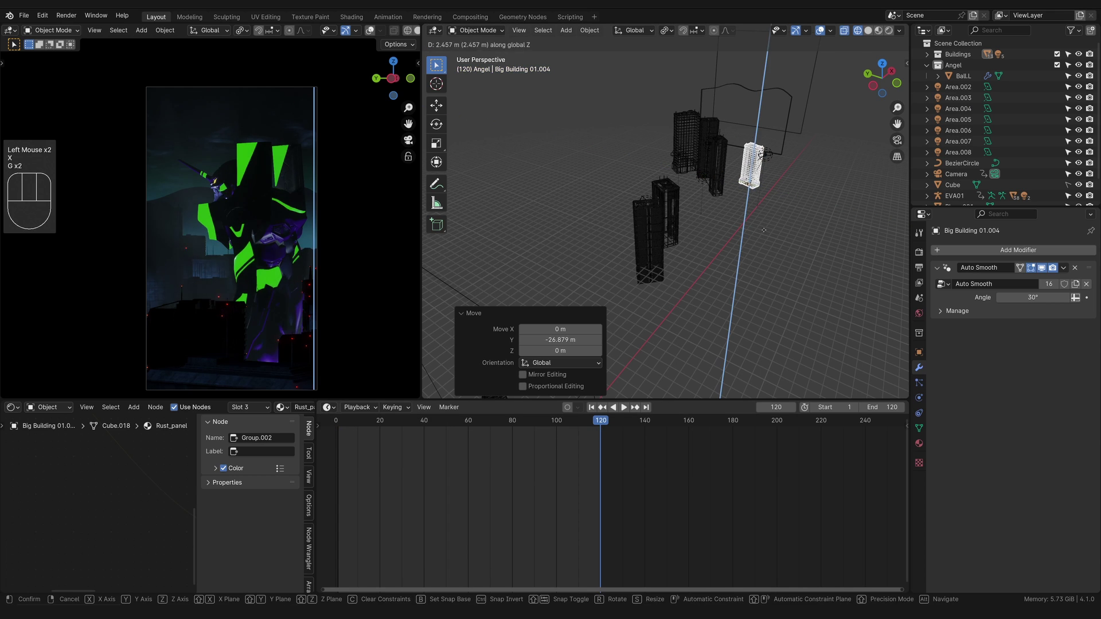
pyautogui.click(767, 227)
# Play the animation to check the moved building, ending on frame 120.
pyautogui.press('space')
pyautogui.moveTo(765, 227); pyautogui.dragTo(739, 229, button='middle')
pyautogui.press('space')
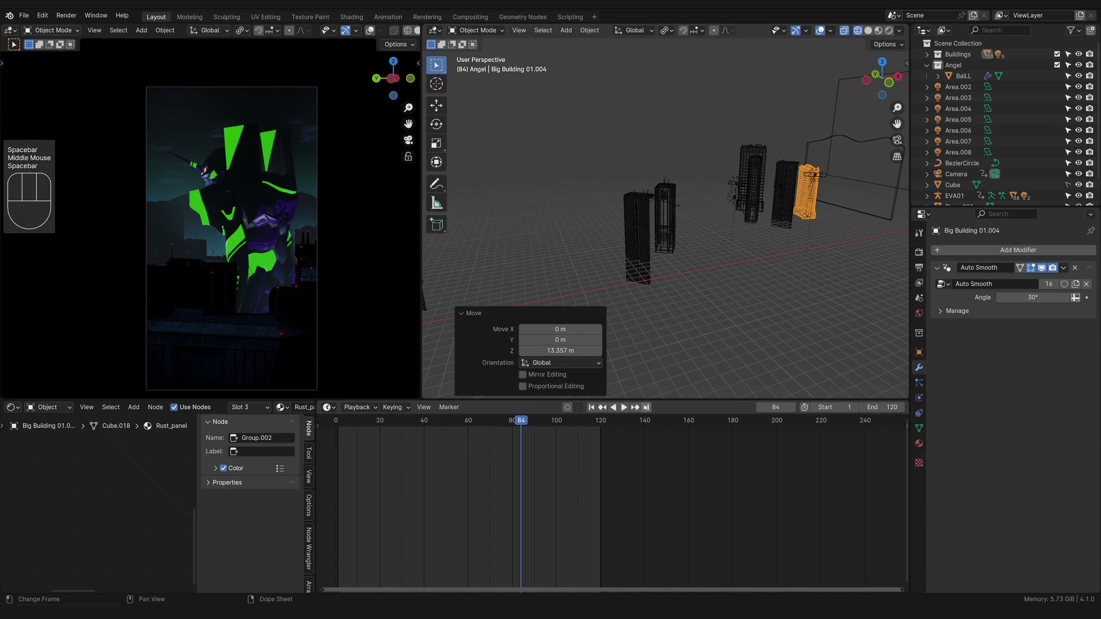
pyautogui.click(645, 407)
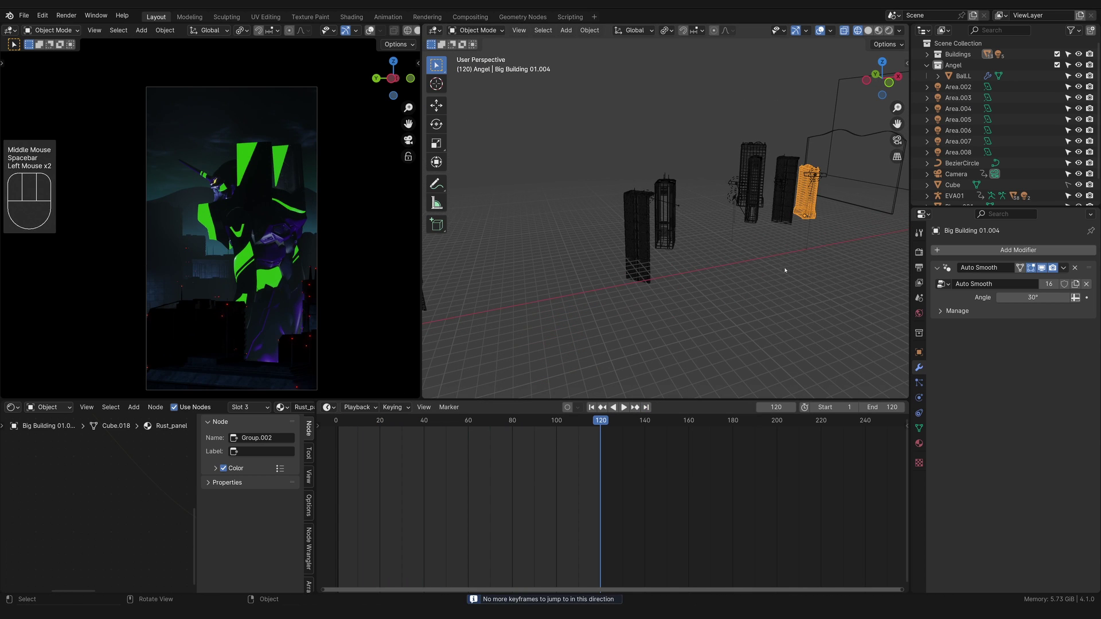
# Move Big Building 01.004 along Z at frame 1 and insert a keyframe.
pyautogui.click(591, 407)
pyautogui.press('g')
pyautogui.press('z')
pyautogui.click(884, 263)
pyautogui.press('i')
# Change the handle type of all the building's keyframes and play the animation.
pyautogui.moveTo(695, 461); pyautogui.dragTo(319, 410)
pyautogui.press('v')
pyautogui.click(574, 475)
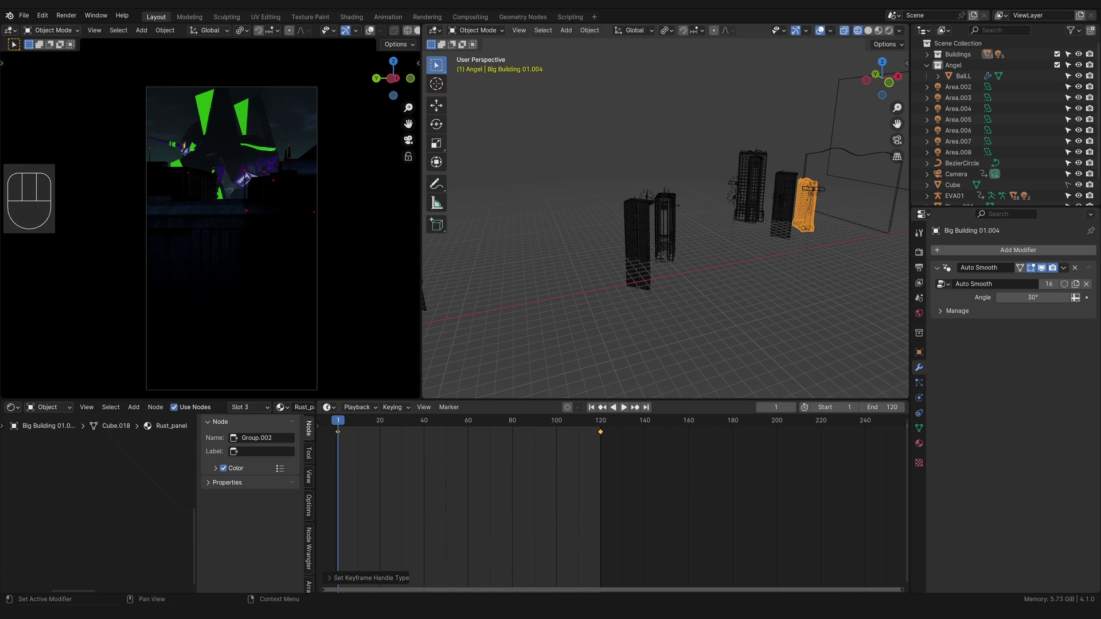
pyautogui.click(355, 430)
pyautogui.press('space')
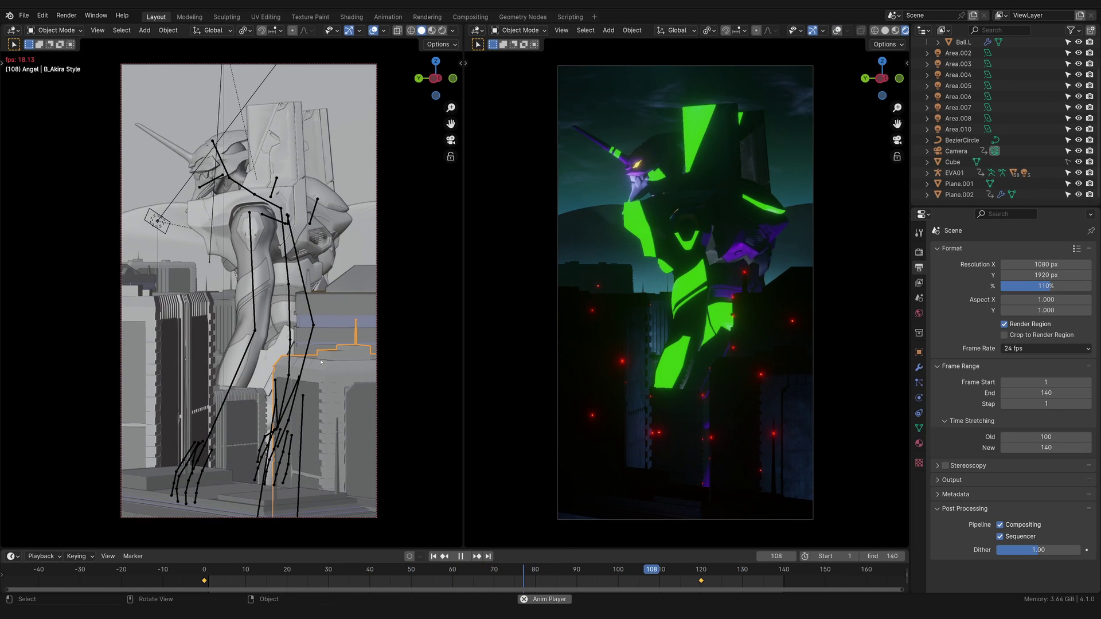
pyautogui.press('KP_0')
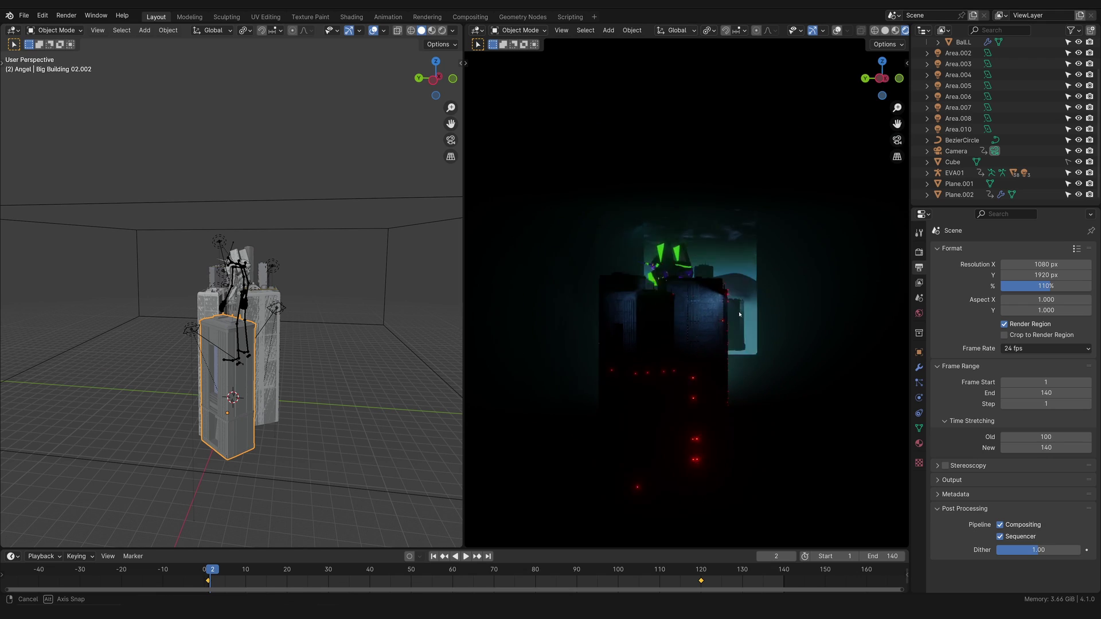
pyautogui.moveTo(739, 314); pyautogui.dragTo(707, 354, button='middle')
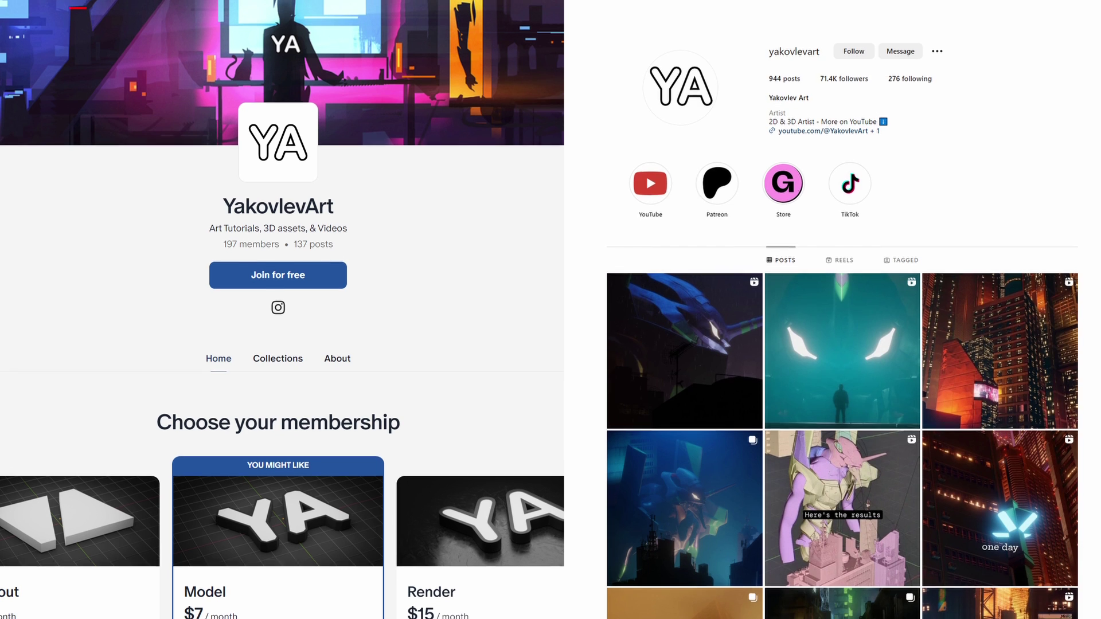